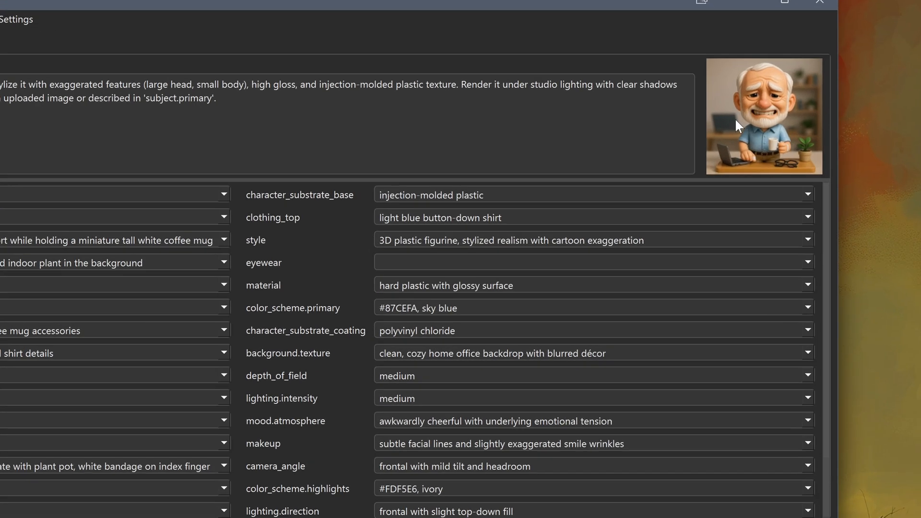
View the profile's first linked image at full size and close it
{"action": "right_click", "coordinate": [776, 126]}
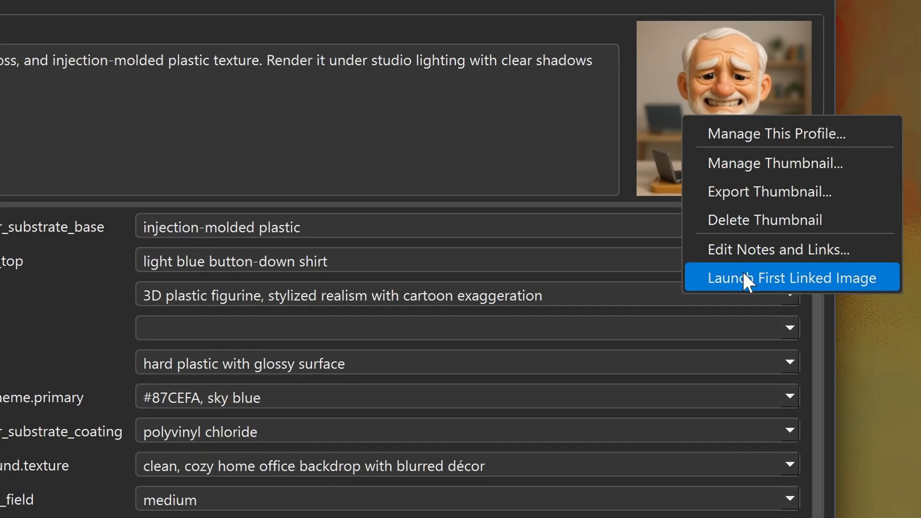
{"action": "left_click", "coordinate": [743, 273]}
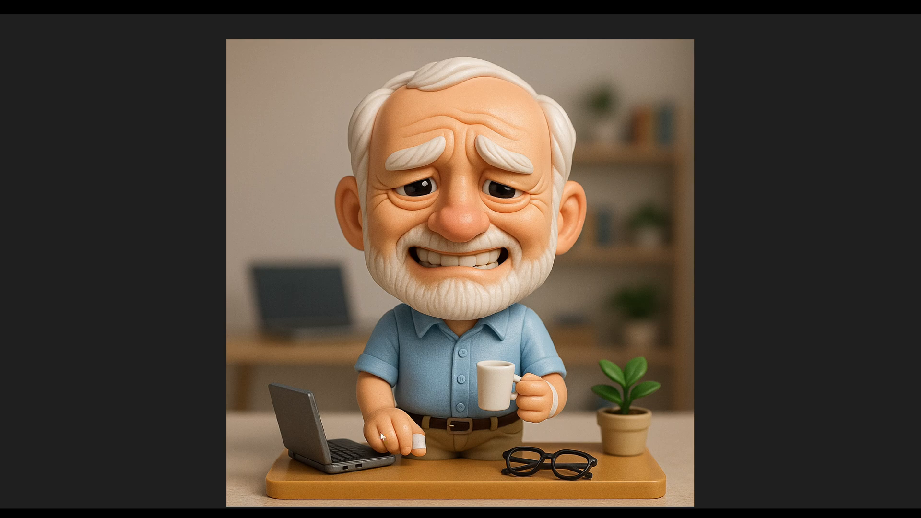
{"action": "left_click", "coordinate": [467, 401]}
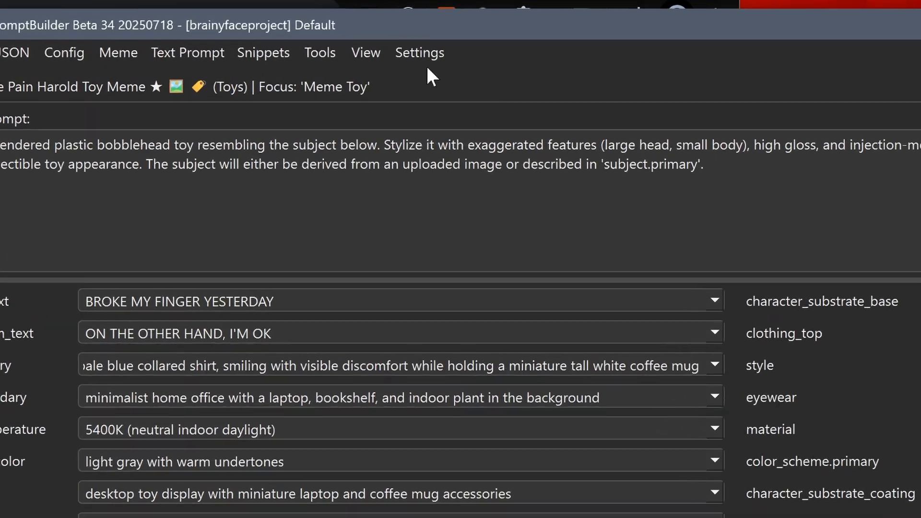
Open the Meme Editor and change the meme's top text to "BROKE MY FINGER TODAY"
{"action": "left_click", "coordinate": [269, 60]}
{"action": "left_click", "coordinate": [328, 80]}
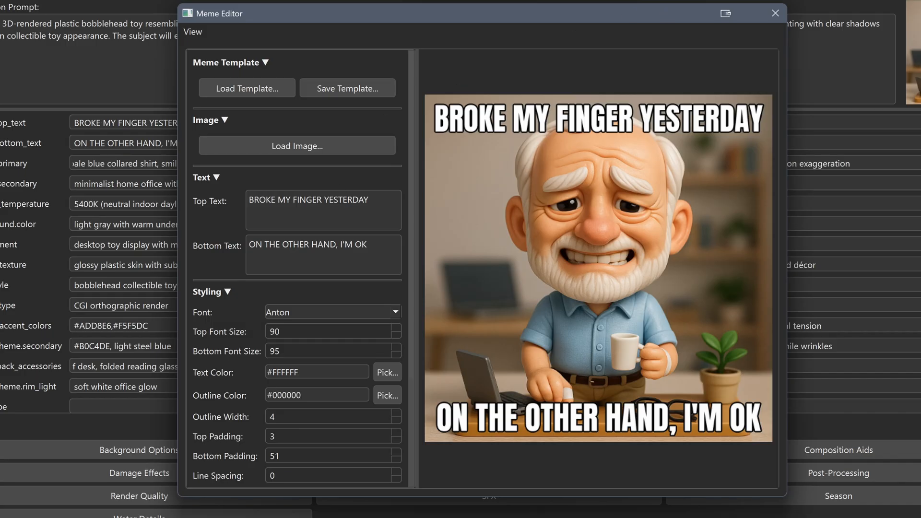
{"action": "double_click", "coordinate": [346, 200]}
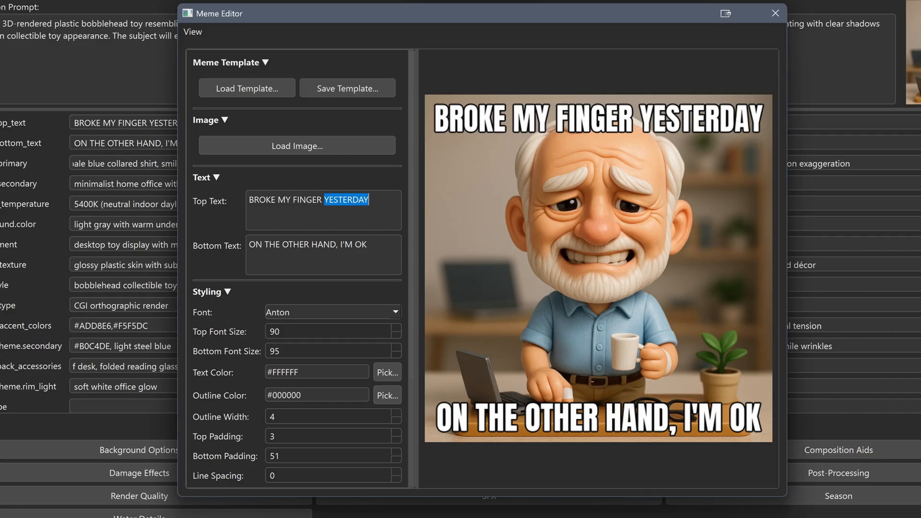
{"action": "type", "text": "TODAY"}
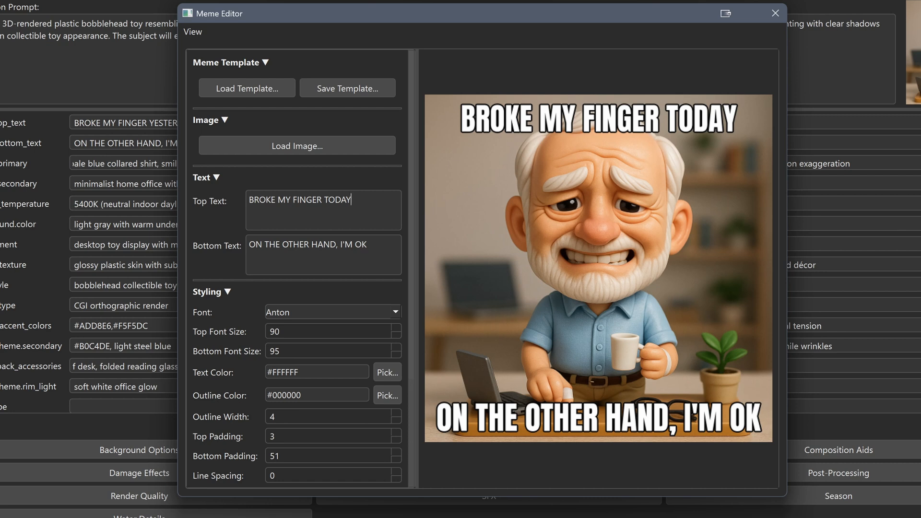
Set the meme font to Bangers and the text color to orange, #FF5500
{"action": "left_click", "coordinate": [396, 311]}
{"action": "left_click", "coordinate": [293, 353]}
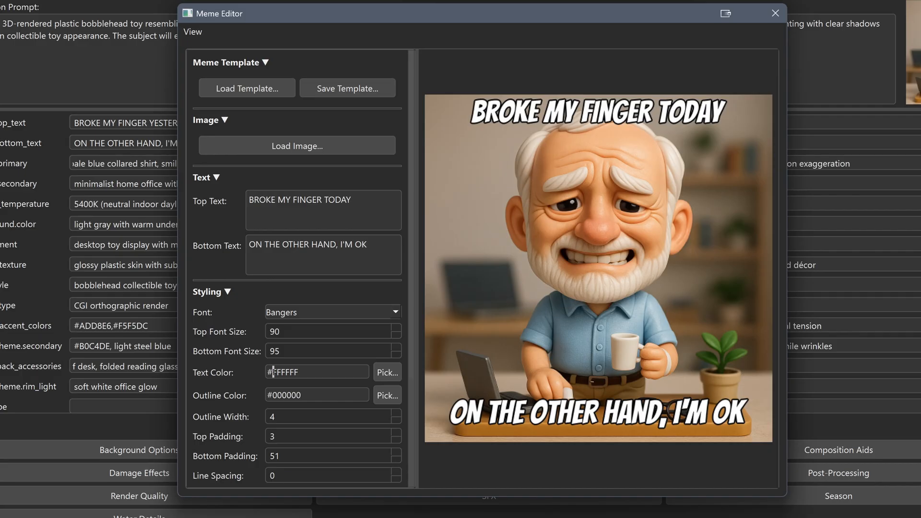
{"action": "left_click_drag", "start_coordinate": [273, 372], "coordinate": [299, 372]}
{"action": "left_click", "coordinate": [389, 373]}
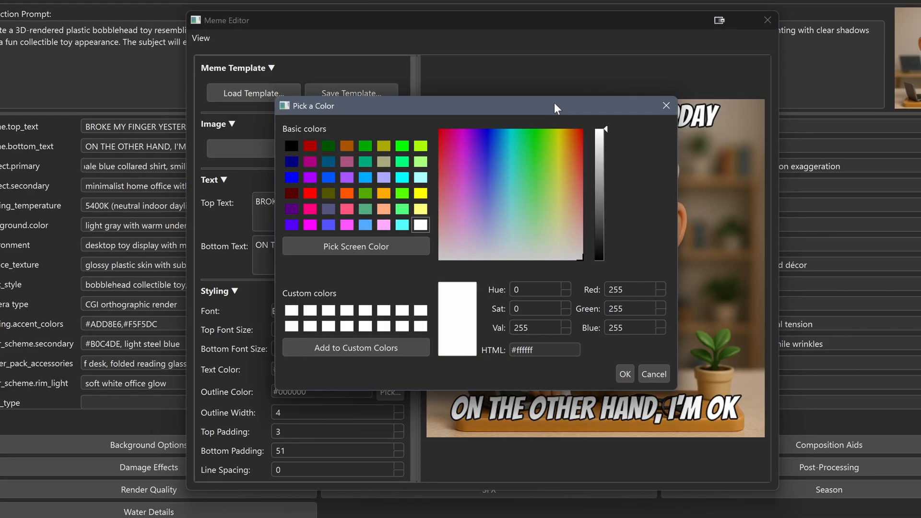
{"action": "left_click_drag", "start_coordinate": [557, 100], "coordinate": [264, 51]}
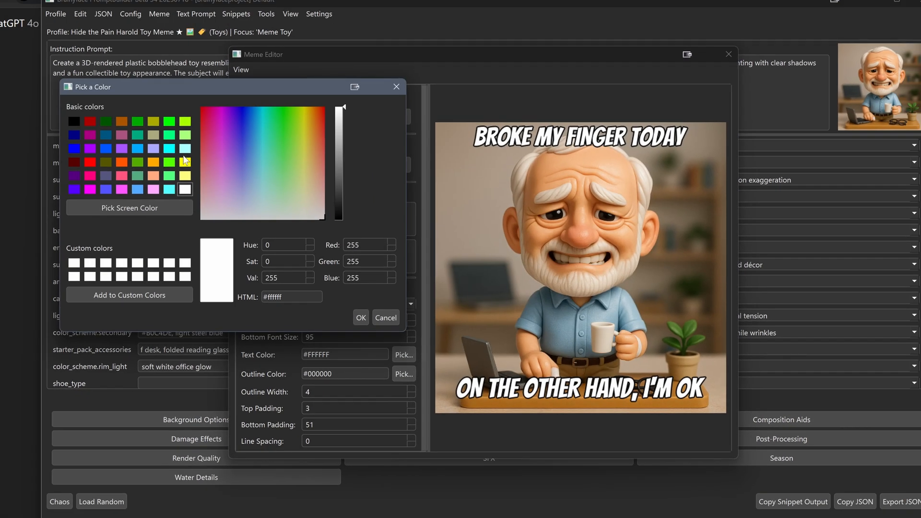
{"action": "left_click", "coordinate": [123, 163]}
{"action": "left_click", "coordinate": [360, 317]}
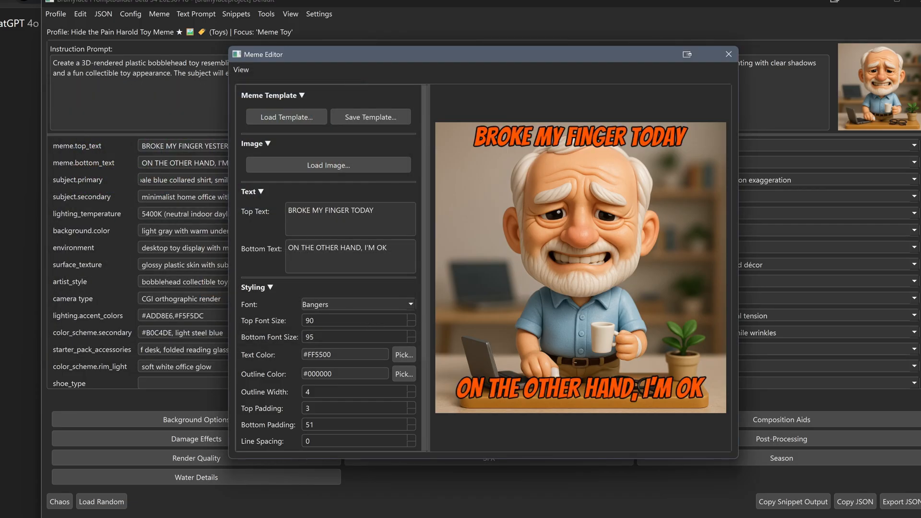
Change the meme text color to the green #54792E sampled on screen from the plant's leaves
{"action": "left_click", "coordinate": [405, 355]}
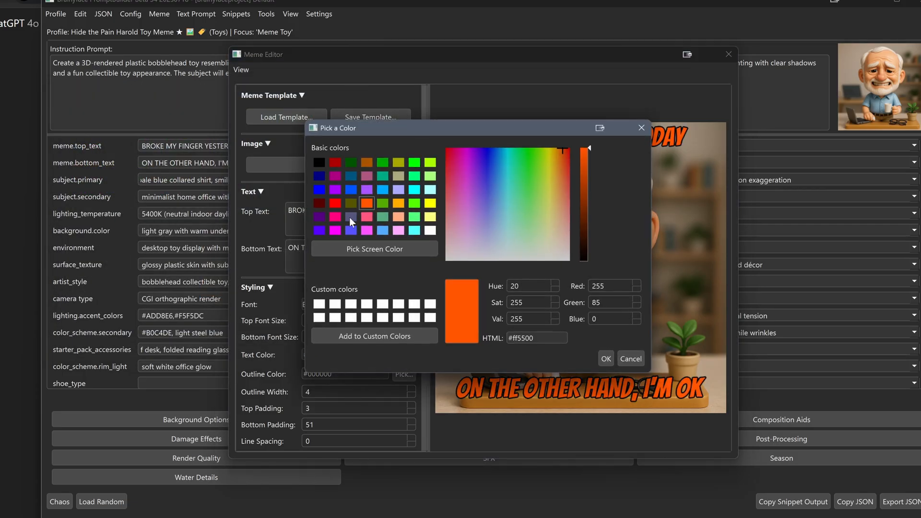
{"action": "left_click_drag", "start_coordinate": [473, 134], "coordinate": [210, 93]}
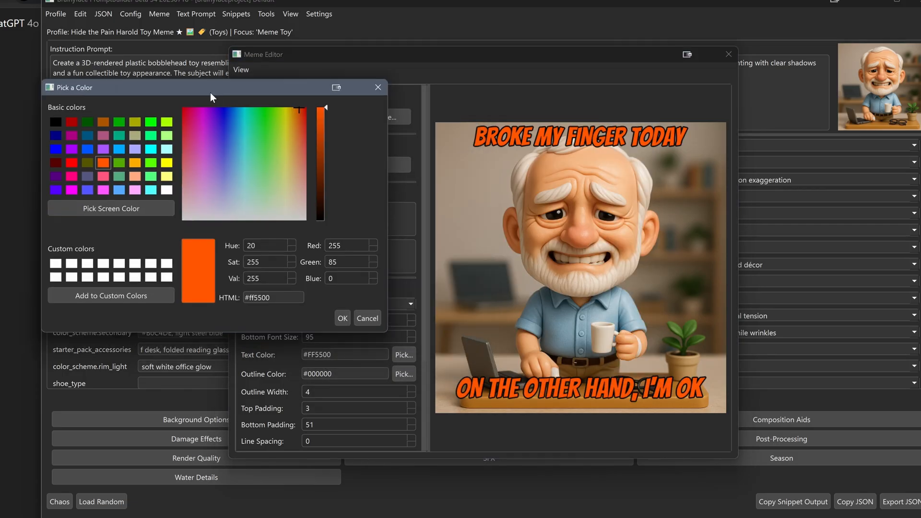
{"action": "left_click", "coordinate": [99, 208]}
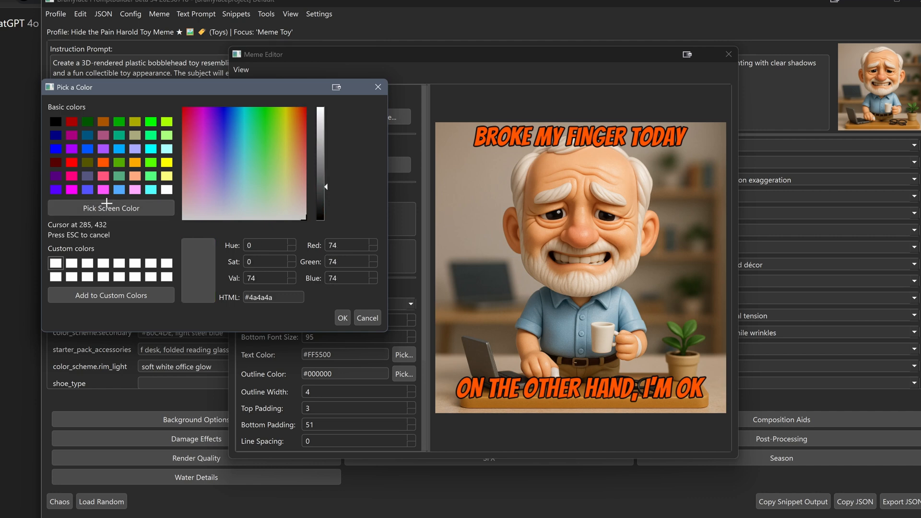
{"action": "left_click", "coordinate": [675, 328]}
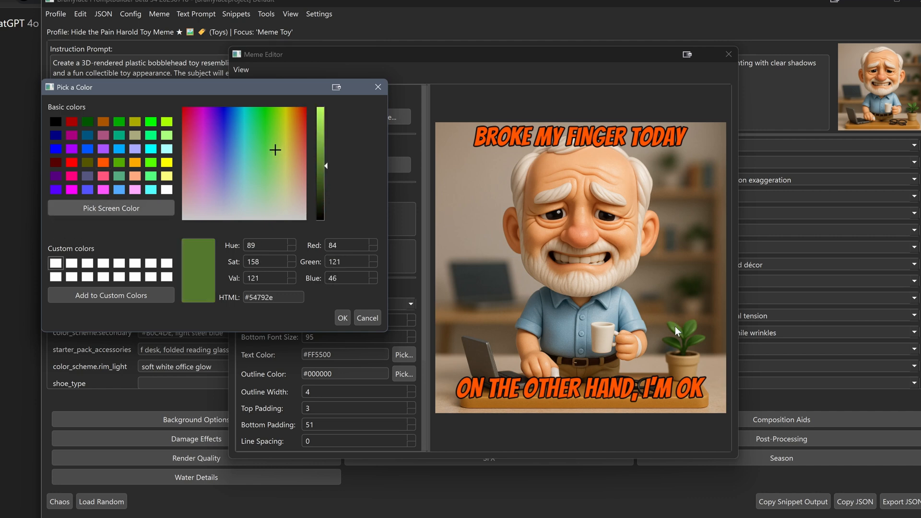
{"action": "left_click", "coordinate": [344, 317]}
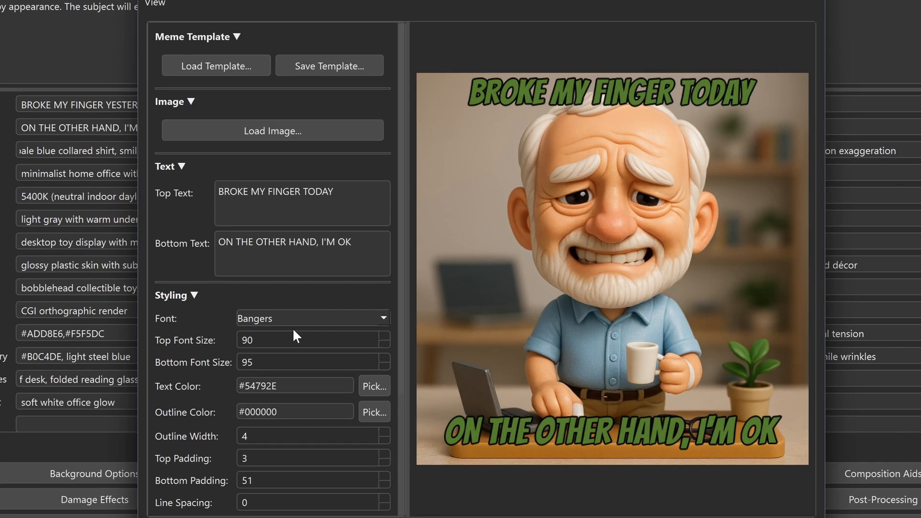
Set the top font size to 119 and the bottom font size to 107
{"action": "left_click", "coordinate": [383, 335]}
{"action": "left_click", "coordinate": [383, 335]}
{"action": "left_click", "coordinate": [383, 335]}
{"action": "left_click", "coordinate": [383, 335]}
{"action": "left_click", "coordinate": [383, 335]}
{"action": "left_click", "coordinate": [384, 335]}
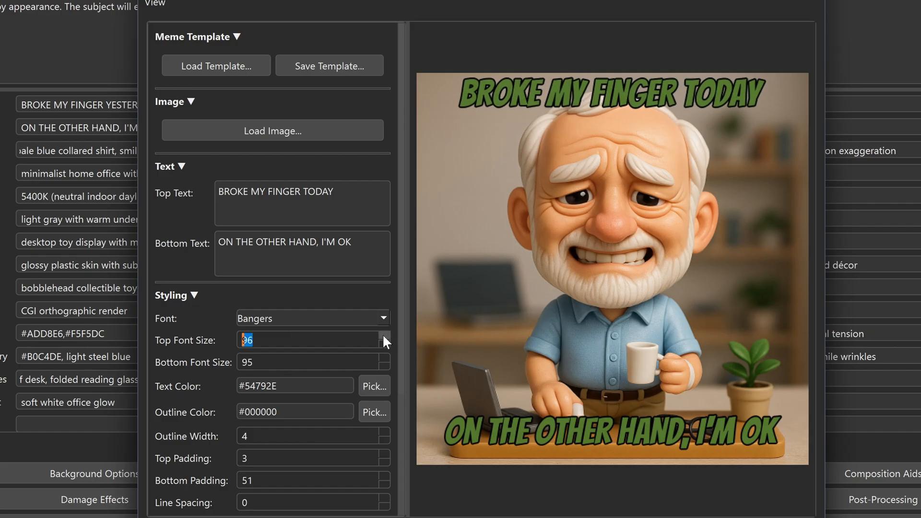
{"action": "left_click", "coordinate": [384, 335]}
{"action": "left_click", "coordinate": [383, 335]}
{"action": "left_click", "coordinate": [383, 335]}
{"action": "left_click", "coordinate": [383, 335]}
{"action": "left_click", "coordinate": [383, 335]}
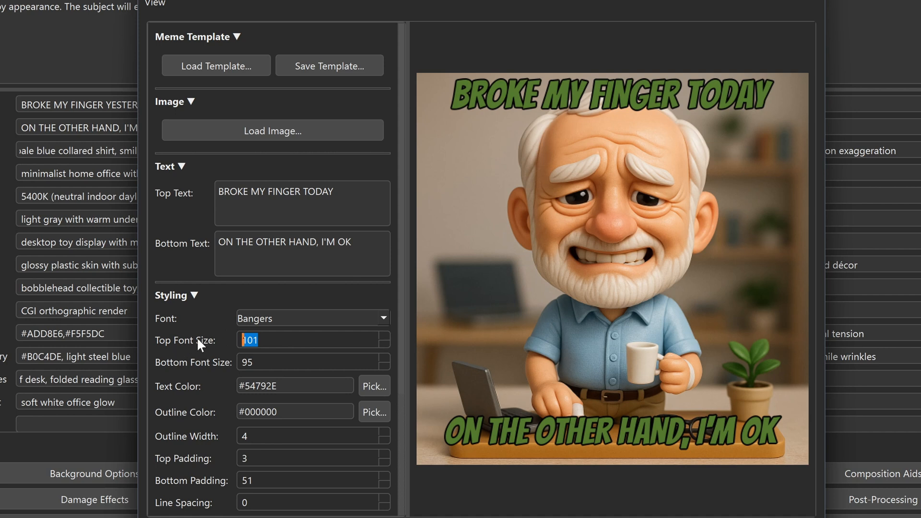
{"action": "type", "text": "119"}
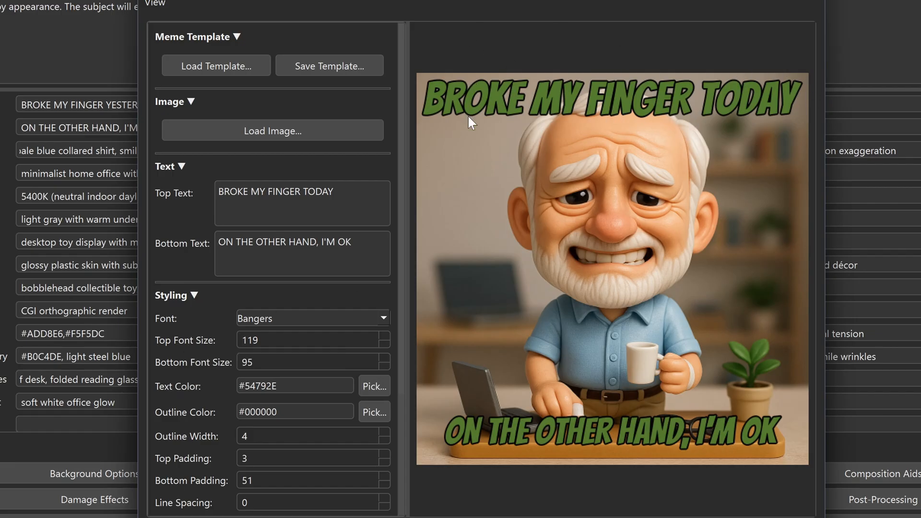
{"action": "double_click", "coordinate": [212, 362]}
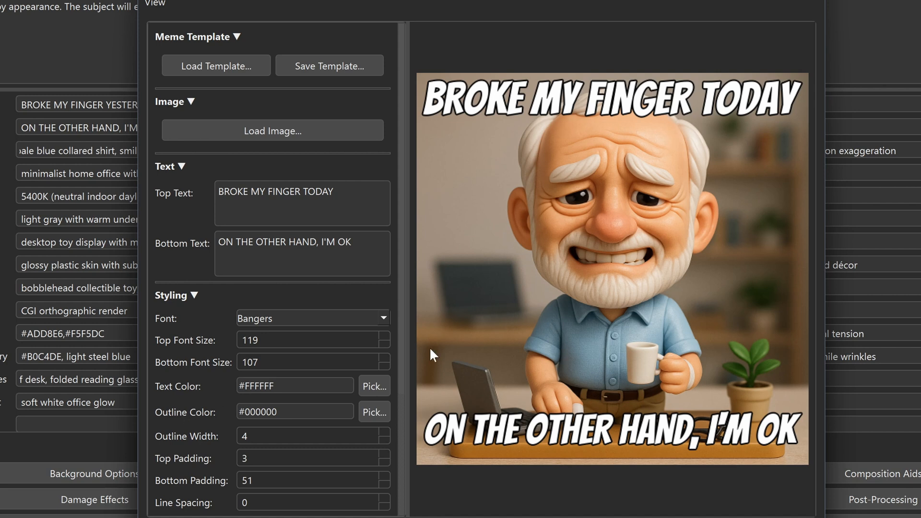
Try text outline widths of 6, 9 and 2, and set the outline width back to 4
{"action": "left_click", "coordinate": [385, 431]}
{"action": "left_click", "coordinate": [385, 431]}
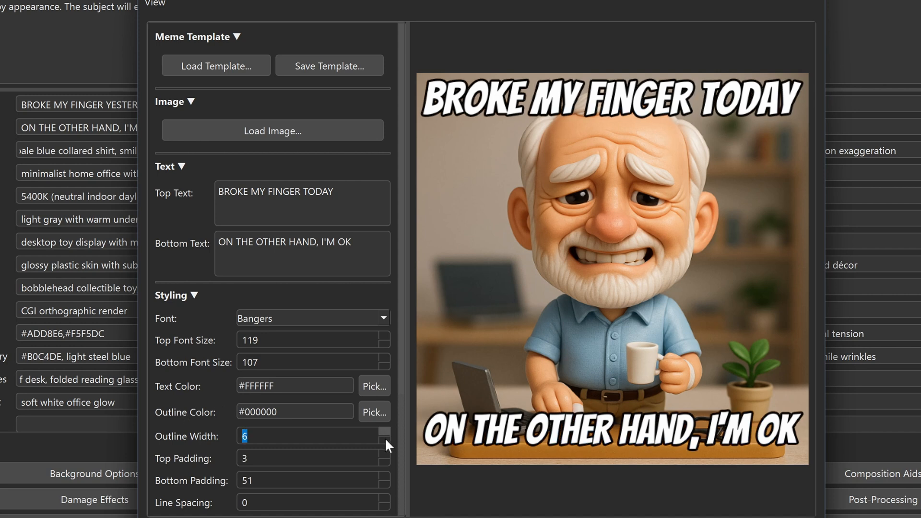
{"action": "left_click", "coordinate": [382, 441]}
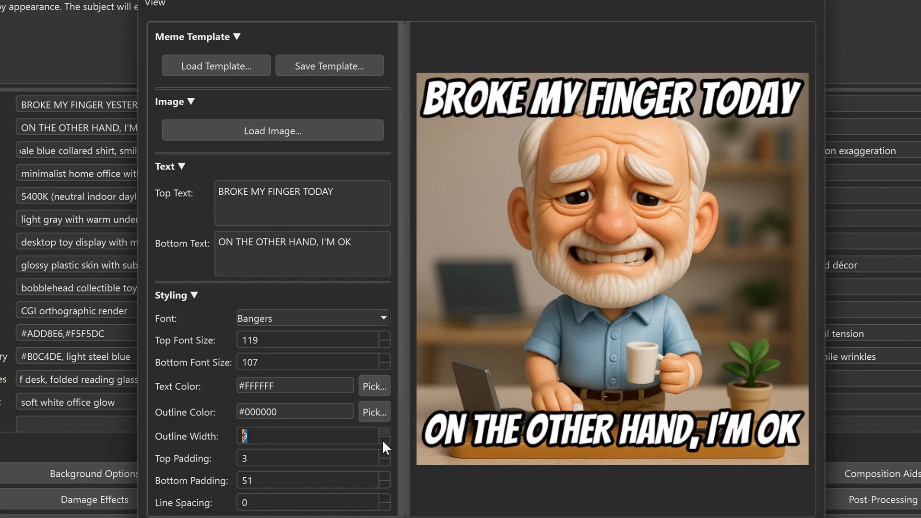
{"action": "left_click", "coordinate": [383, 438]}
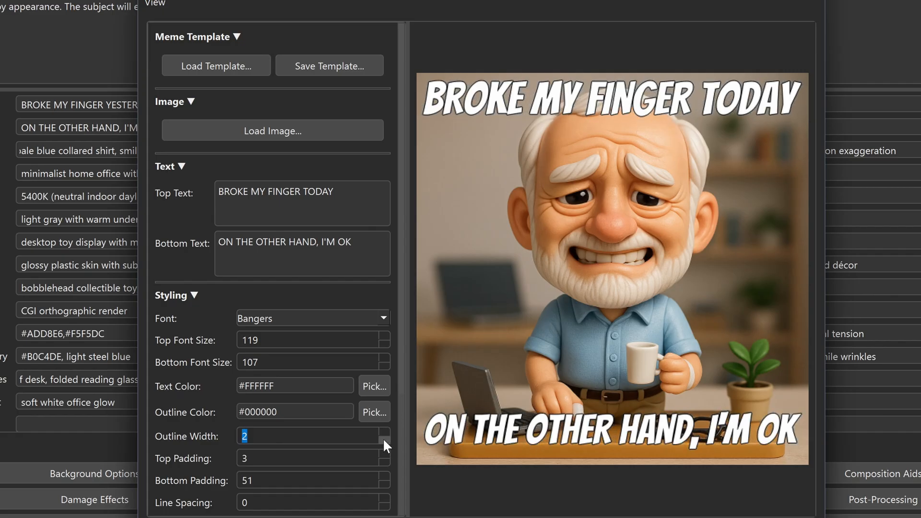
{"action": "left_click", "coordinate": [384, 430]}
{"action": "left_click", "coordinate": [384, 430]}
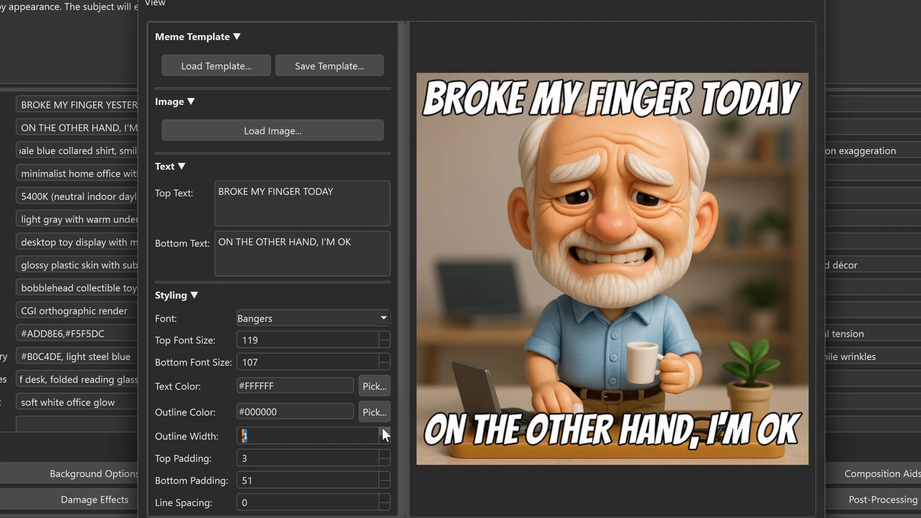
Collapse the Meme Template, Image, Text and Styling sections, leaving only Crop expanded
{"action": "left_click", "coordinate": [214, 37]}
{"action": "left_click", "coordinate": [174, 61]}
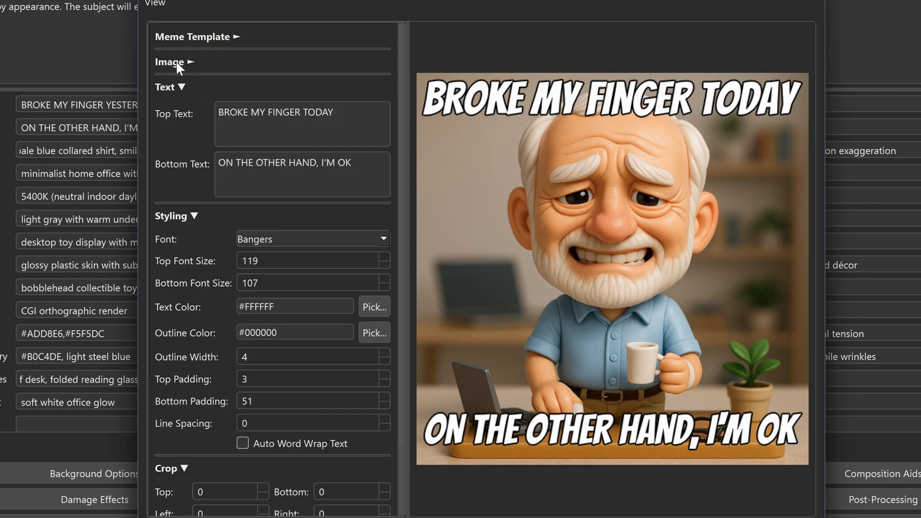
{"action": "left_click", "coordinate": [172, 85]}
{"action": "left_click", "coordinate": [170, 116]}
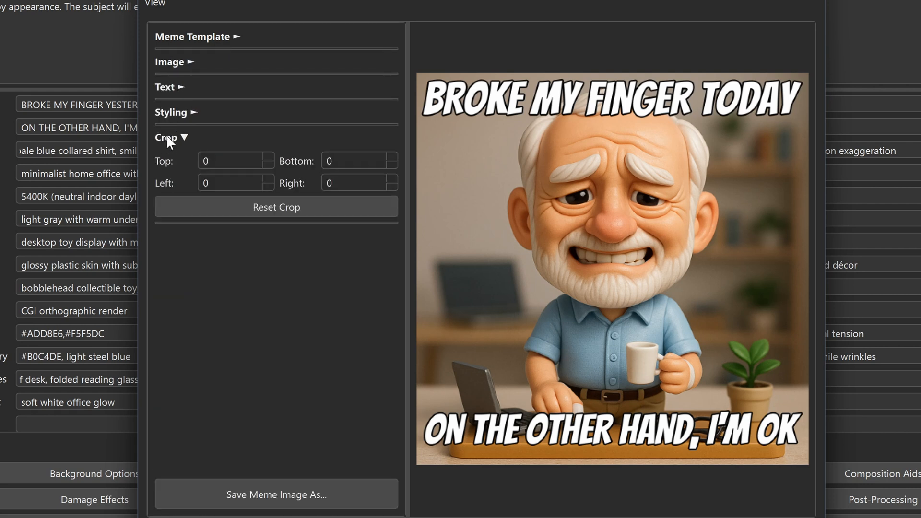
{"action": "left_click", "coordinate": [168, 139]}
{"action": "left_click", "coordinate": [168, 139]}
Try cropping the image by 200 at the top and 300 at the bottom, and reset the crop
{"action": "left_click", "coordinate": [213, 161]}
{"action": "type", "text": "200"}
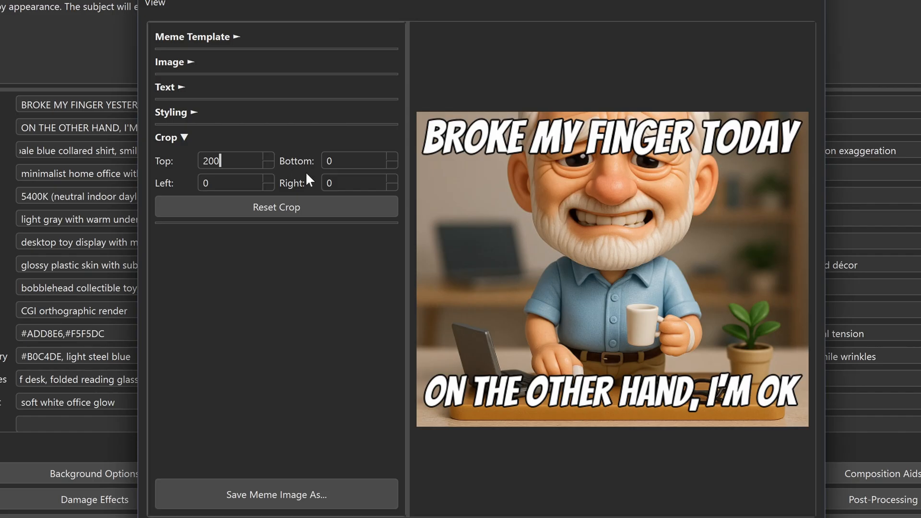
{"action": "key", "text": "Tab"}
{"action": "type", "text": "300"}
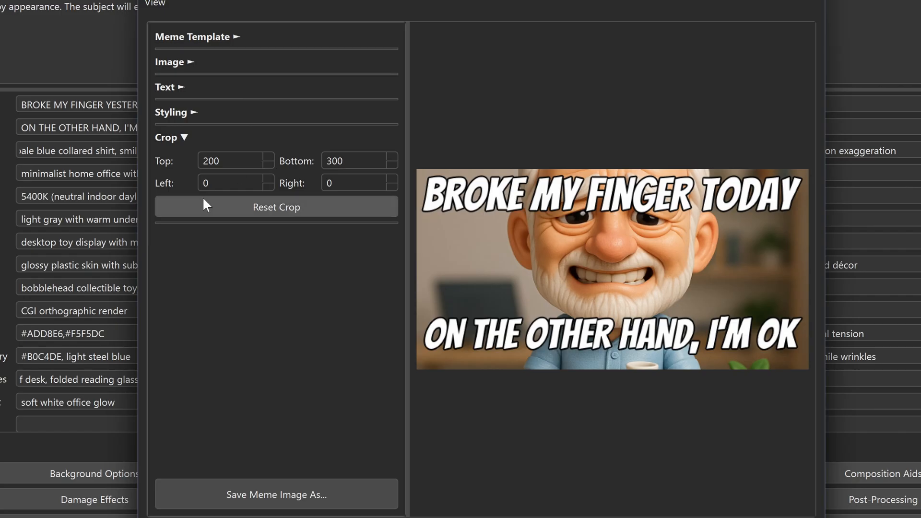
{"action": "left_click", "coordinate": [276, 209]}
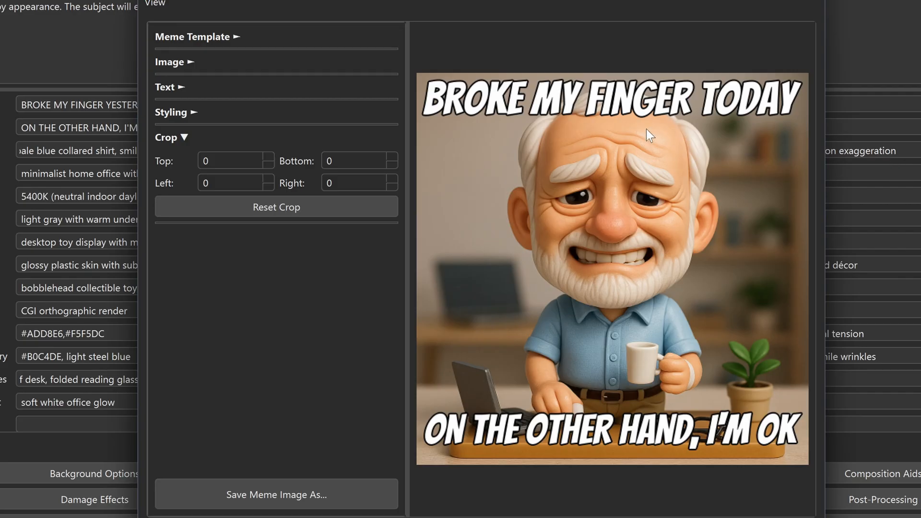
Turn off Live Preview and change the meme font to Bebas Neue in the Styling section
{"action": "left_click", "coordinate": [154, 4]}
{"action": "left_click", "coordinate": [166, 22]}
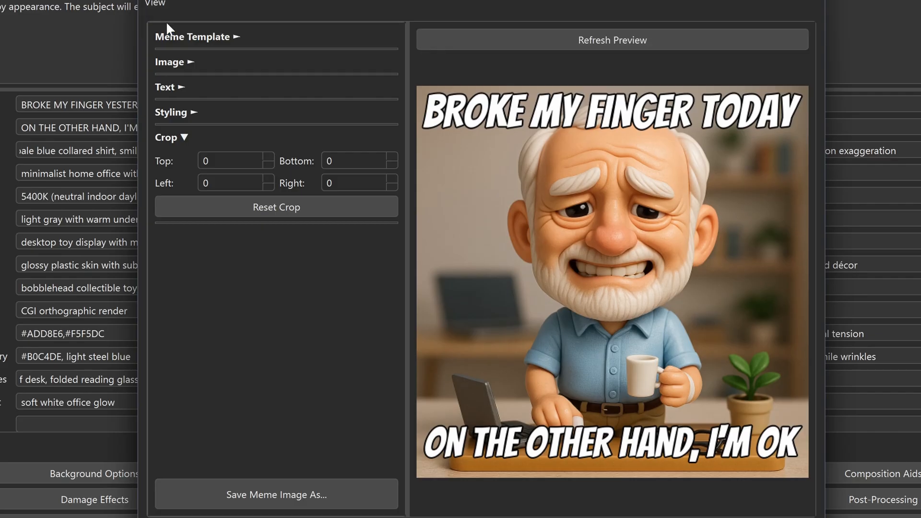
{"action": "left_click", "coordinate": [175, 111]}
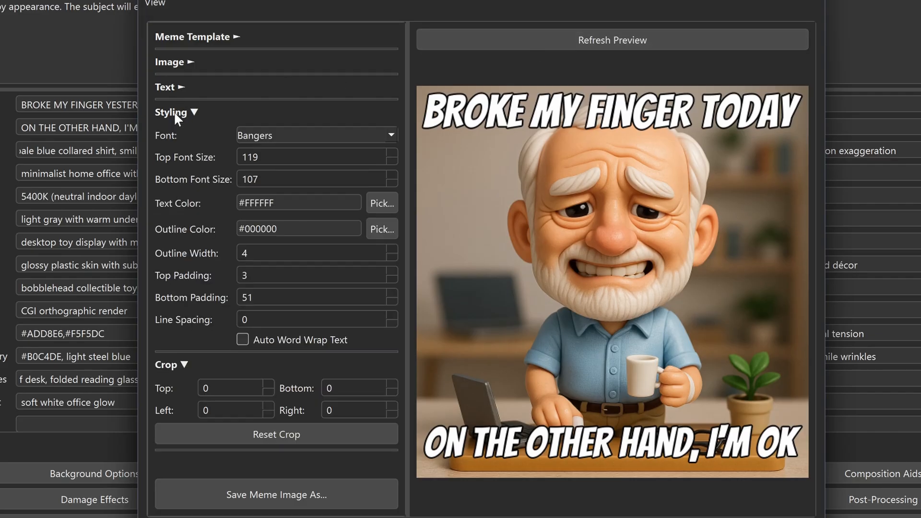
{"action": "left_click", "coordinate": [388, 135]}
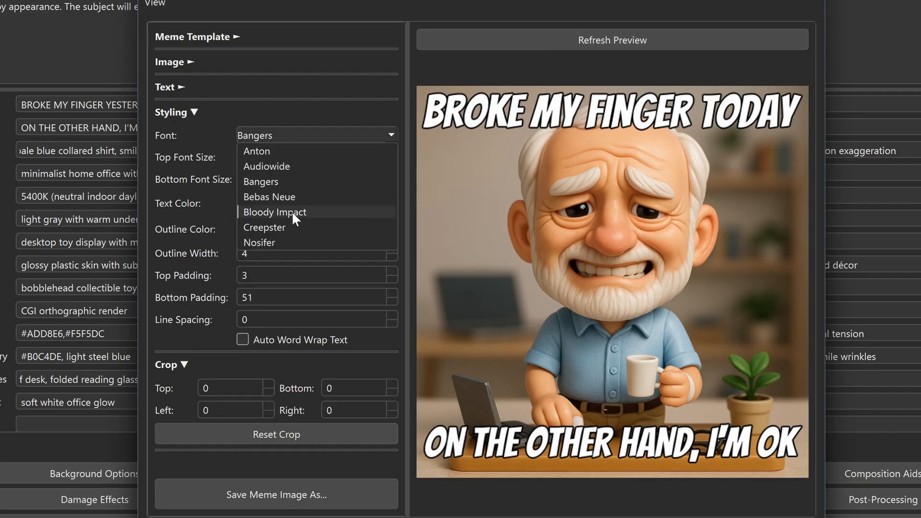
{"action": "left_click", "coordinate": [283, 196]}
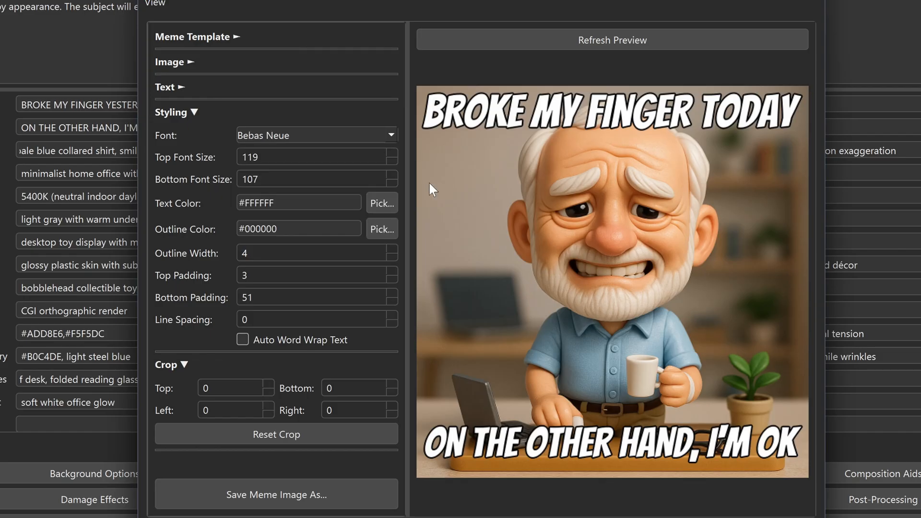
Set the meme text color to the basic pink #FF55FF
{"action": "left_click", "coordinate": [380, 201]}
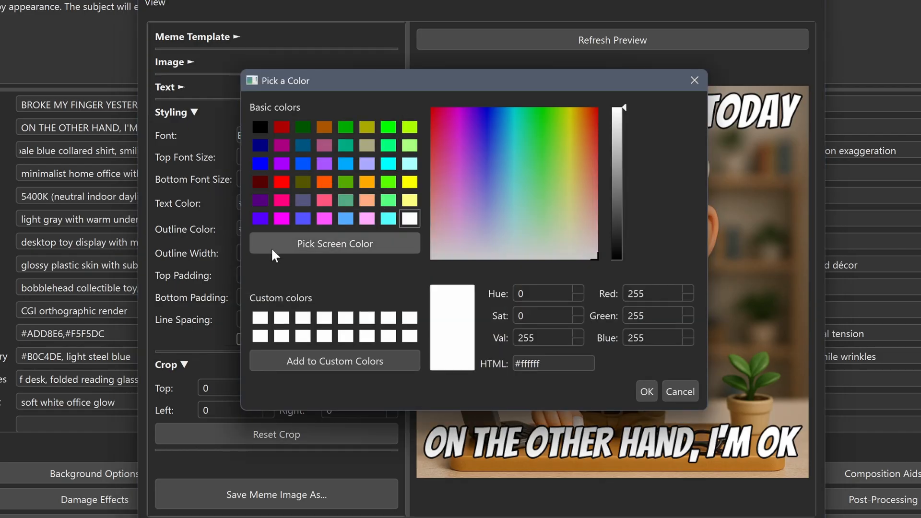
{"action": "left_click", "coordinate": [324, 219]}
{"action": "left_click", "coordinate": [647, 391]}
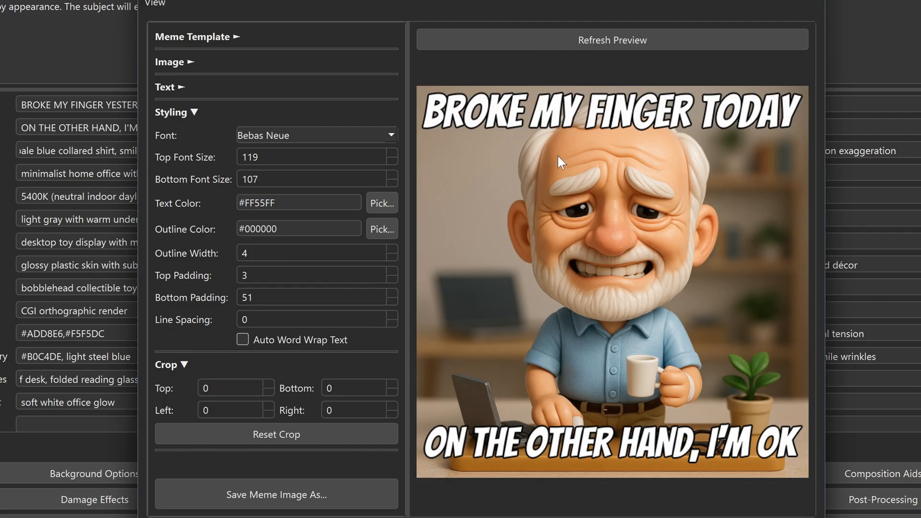
Refresh the meme preview to apply the pending font and text color changes
{"action": "left_click", "coordinate": [162, 3]}
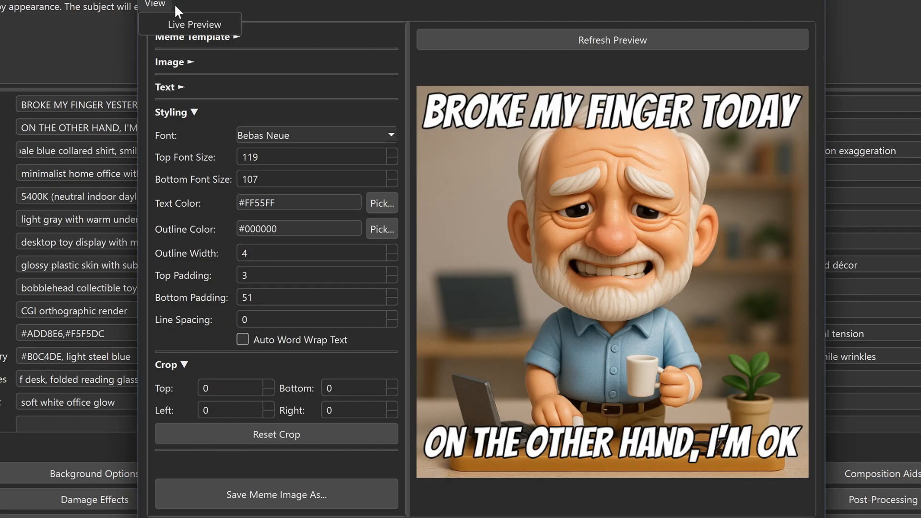
{"action": "left_click", "coordinate": [329, 2]}
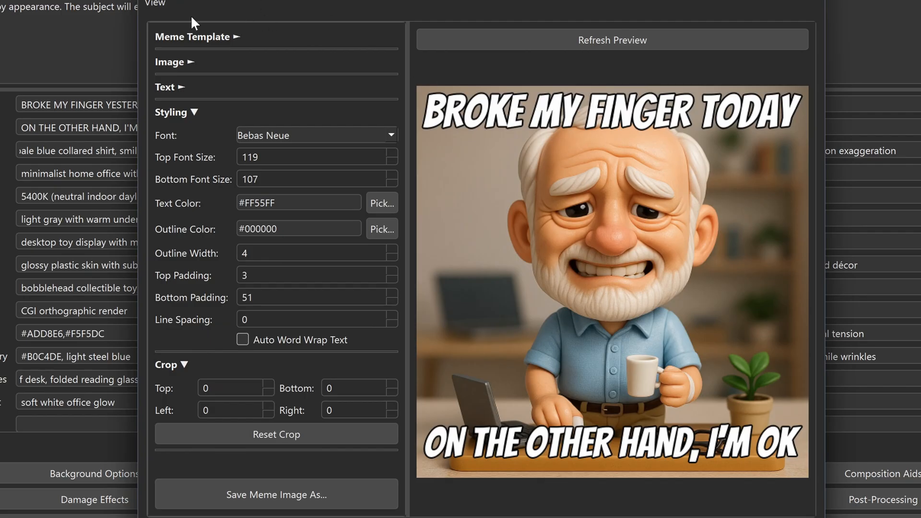
{"action": "left_click", "coordinate": [690, 40]}
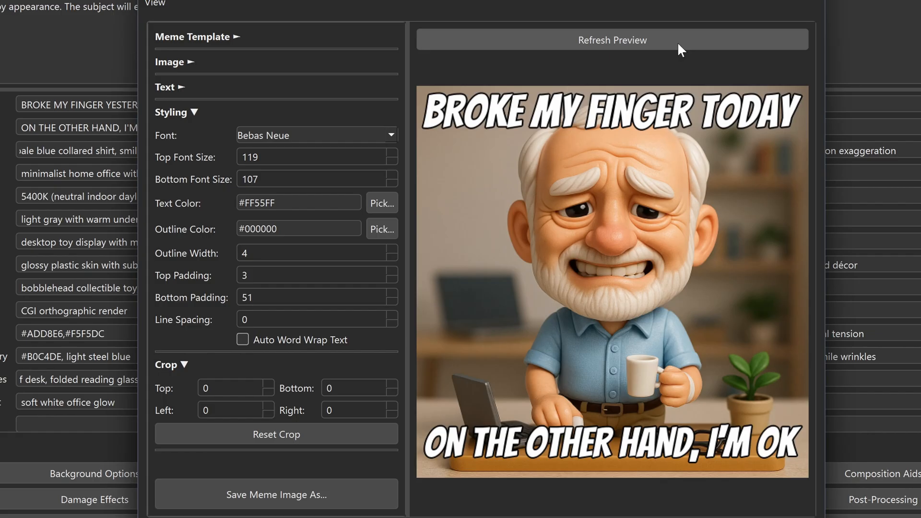
{"action": "left_click", "coordinate": [678, 45]}
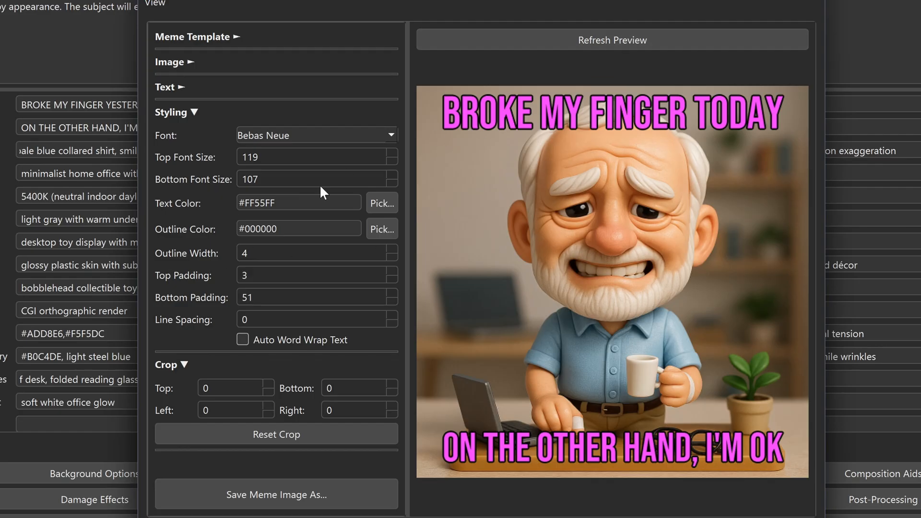
Change the meme font to Anton, reset the text color to #FFFFFF, and refresh the preview
{"action": "left_click", "coordinate": [391, 136]}
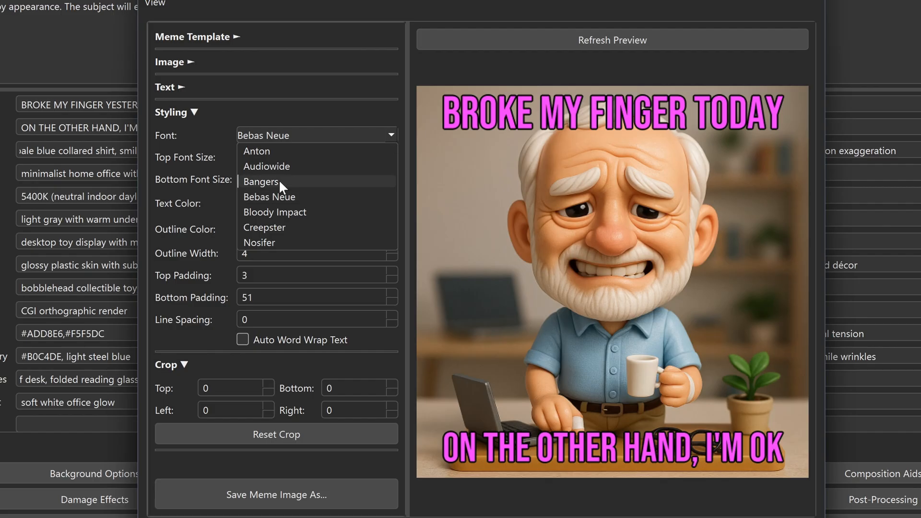
{"action": "left_click", "coordinate": [277, 154]}
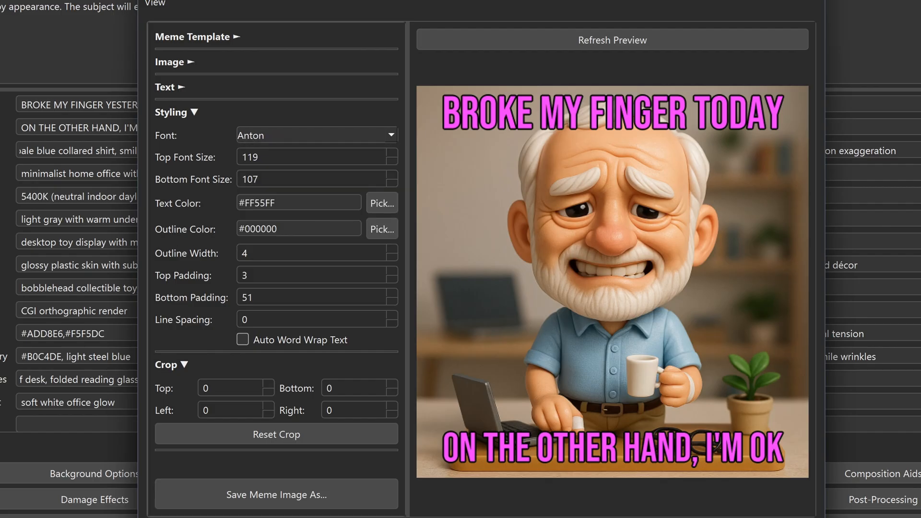
{"action": "double_click", "coordinate": [197, 206]}
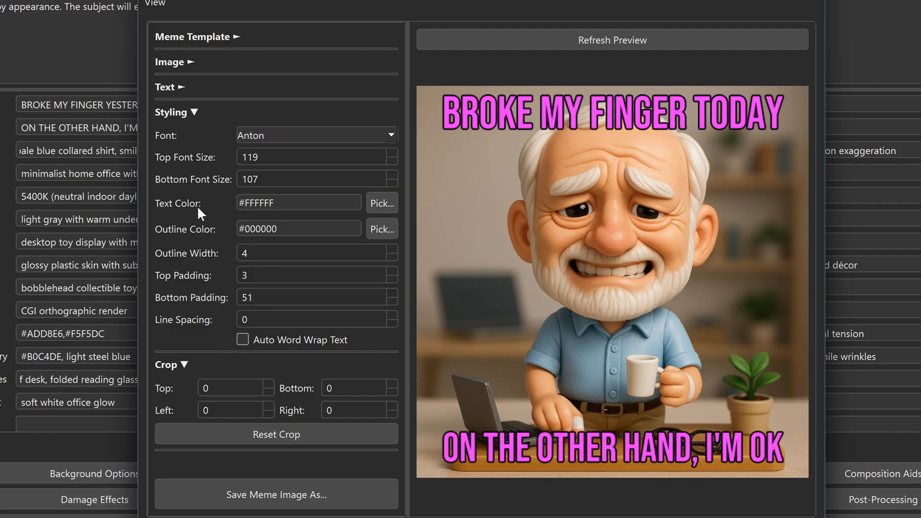
{"action": "left_click", "coordinate": [607, 41]}
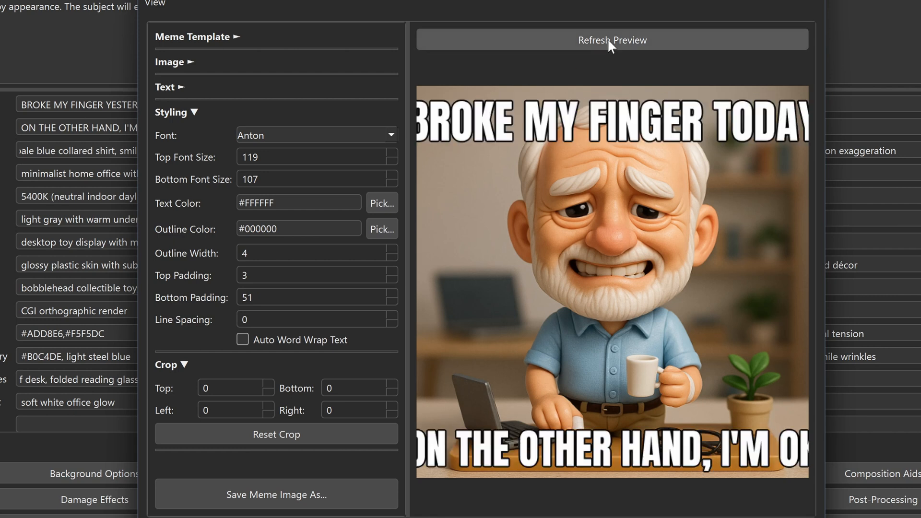
Auto-fit the top font size to 108 and the bottom font size to 95, and turn Live Preview back on
{"action": "double_click", "coordinate": [186, 156]}
{"action": "double_click", "coordinate": [186, 179]}
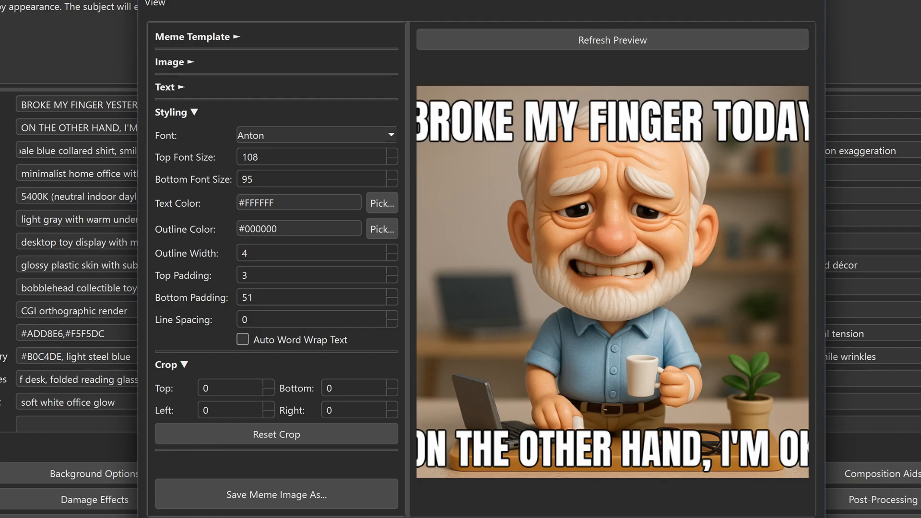
{"action": "left_click", "coordinate": [156, 5]}
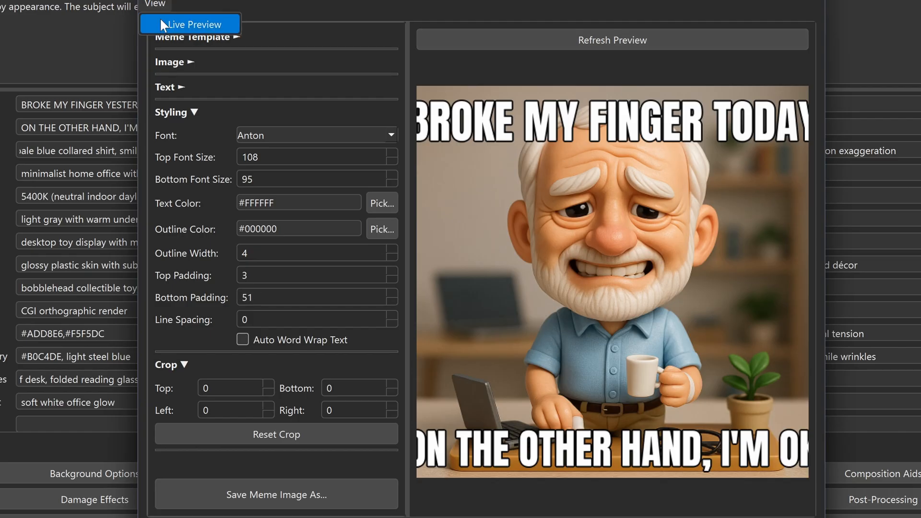
{"action": "left_click", "coordinate": [162, 21]}
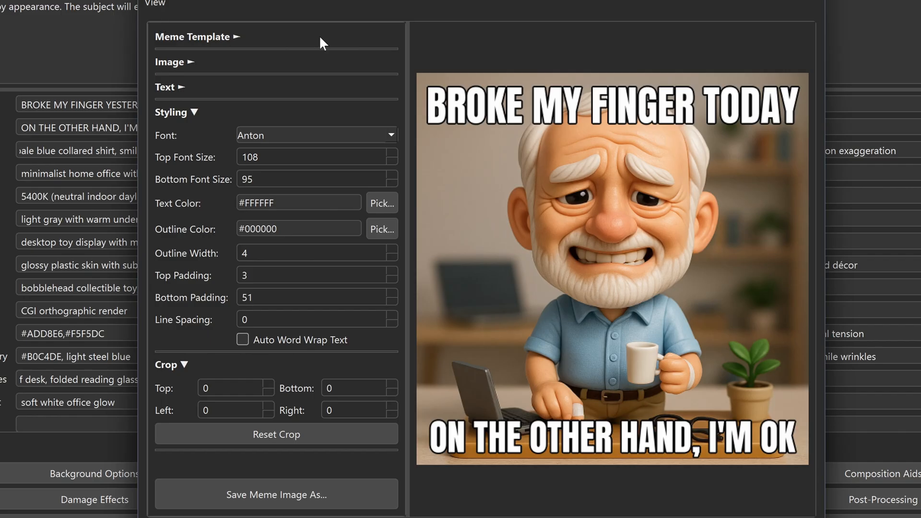
Try the Creepster font on the meme and switch back to Anton
{"action": "left_click", "coordinate": [367, 136]}
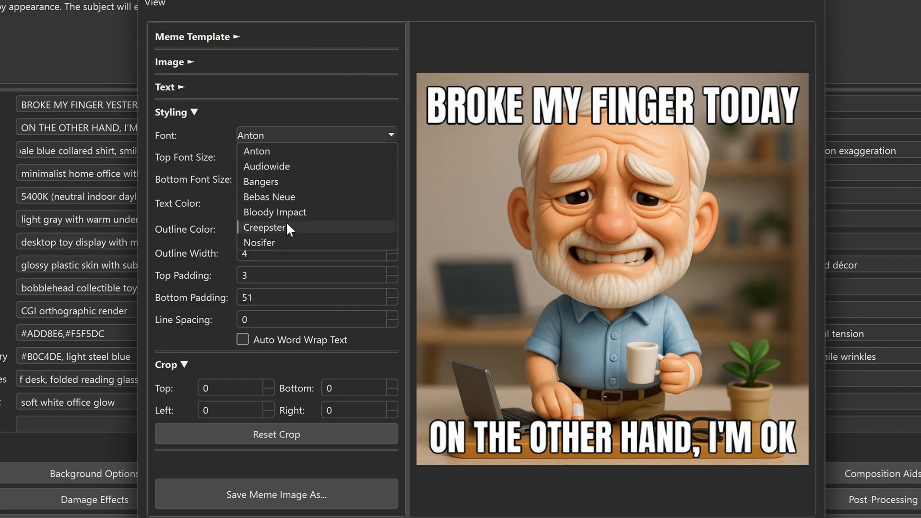
{"action": "left_click", "coordinate": [283, 220]}
{"action": "left_click", "coordinate": [265, 138]}
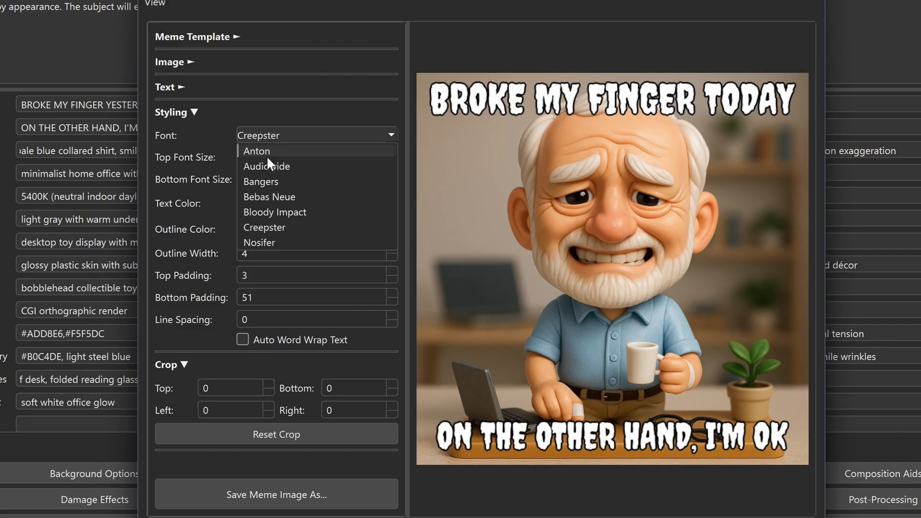
{"action": "left_click", "coordinate": [269, 153]}
{"action": "left_click", "coordinate": [279, 138]}
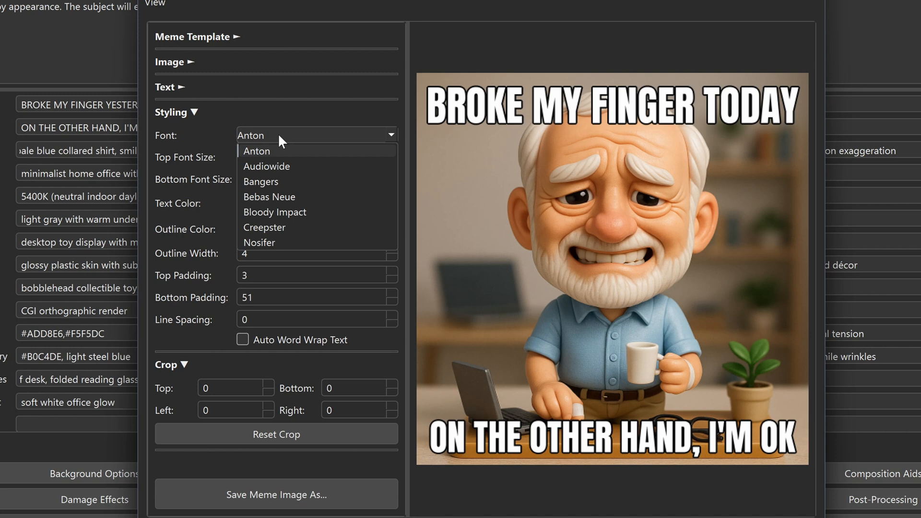
{"action": "left_click", "coordinate": [306, 117]}
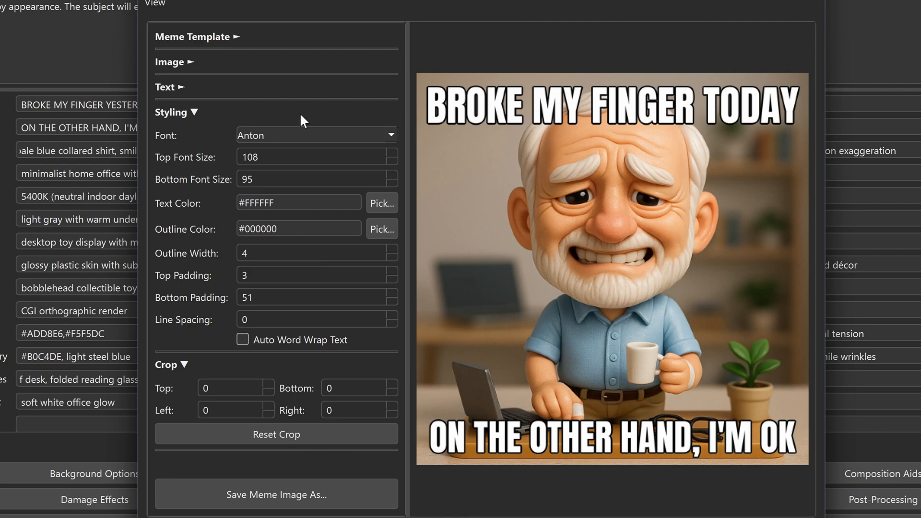
Save the meme as the PNG image "Hide the Pain Harold Toy Meme_meme.png" in E:\BFP\test\images
{"action": "left_click", "coordinate": [287, 494]}
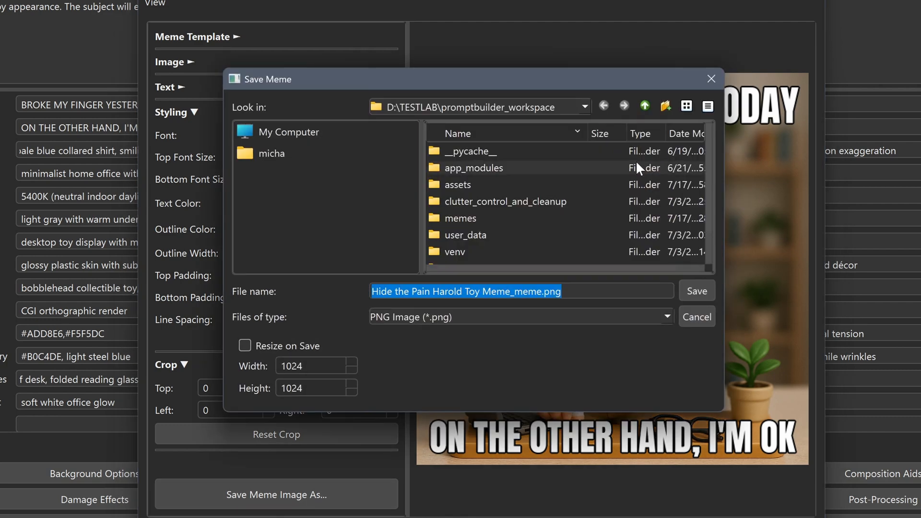
{"action": "left_click", "coordinate": [317, 134]}
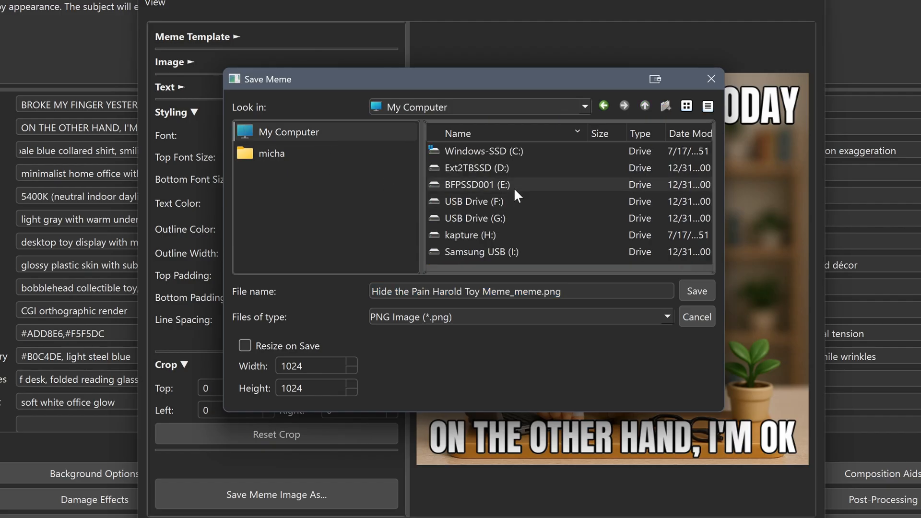
{"action": "double_click", "coordinate": [487, 186]}
{"action": "double_click", "coordinate": [489, 183]}
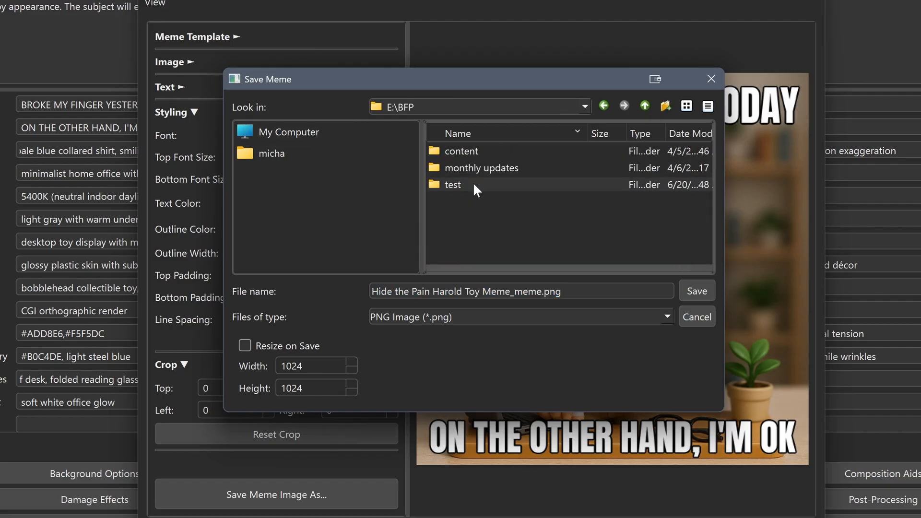
{"action": "double_click", "coordinate": [474, 183]}
{"action": "double_click", "coordinate": [470, 182]}
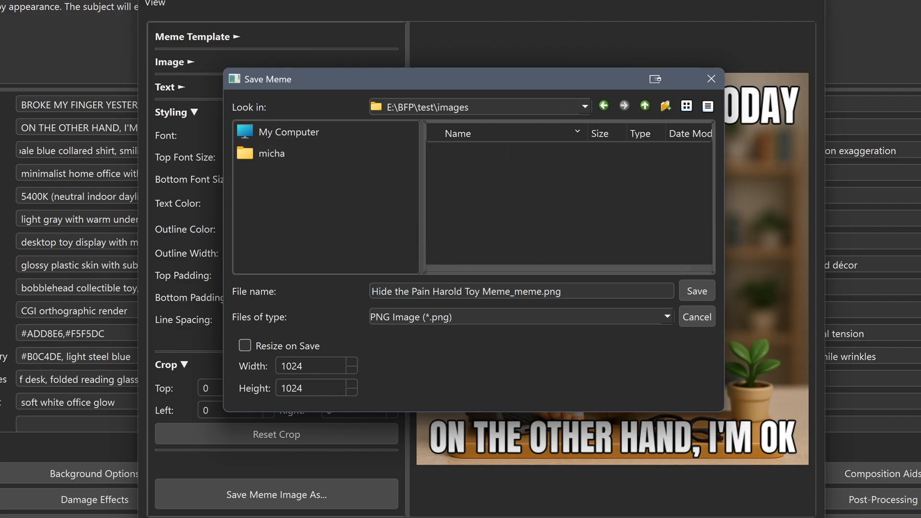
{"action": "left_click_drag", "start_coordinate": [569, 291], "coordinate": [371, 291]}
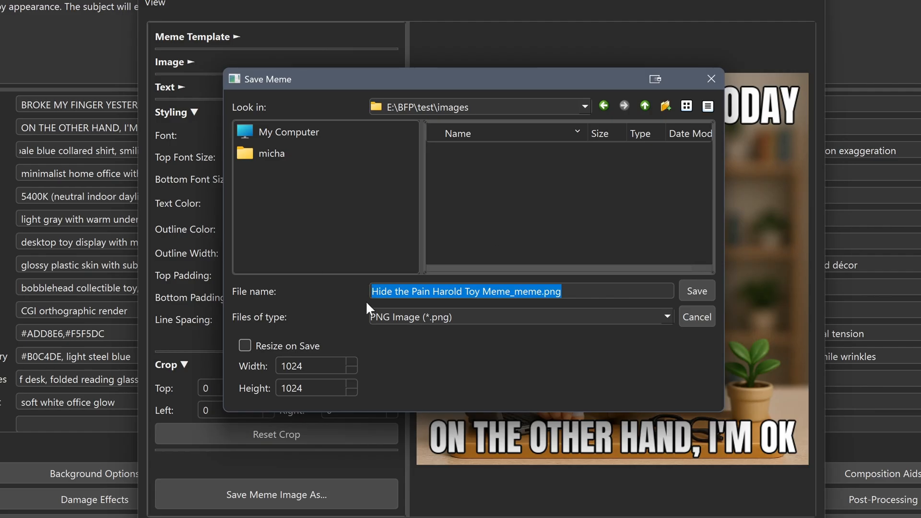
{"action": "left_click", "coordinate": [696, 290]}
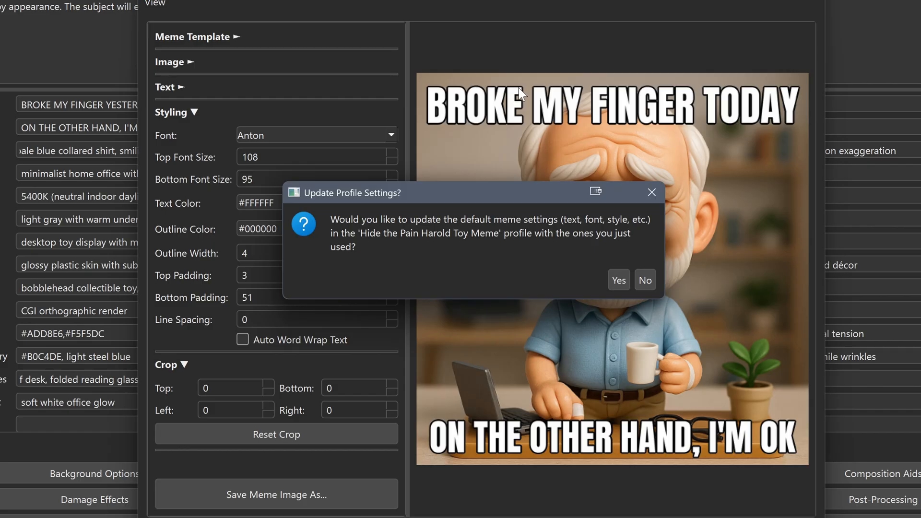
Update the profile's default meme settings, link the saved image in its Notes & Links, and close the Meme Editor
{"action": "left_click", "coordinate": [624, 278]}
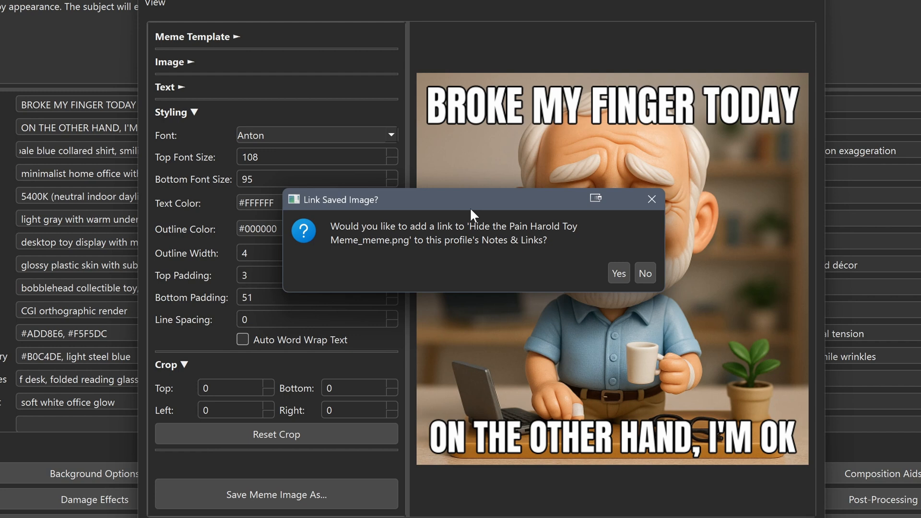
{"action": "left_click", "coordinate": [619, 273]}
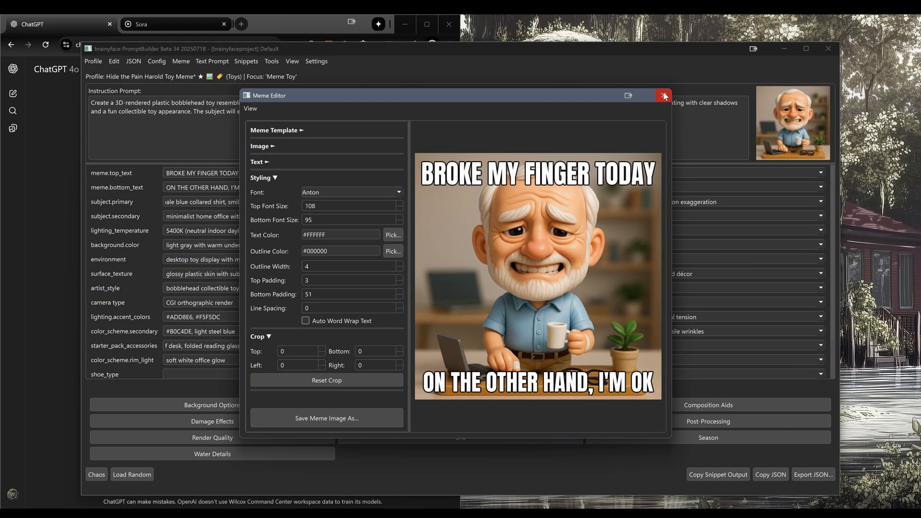
{"action": "left_click", "coordinate": [706, 61]}
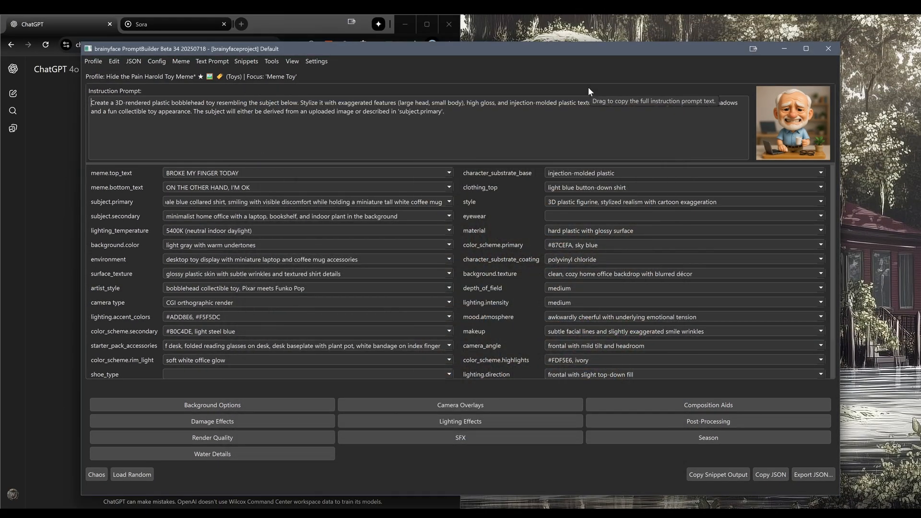
Open the profile's Notes & Links and preview the "Meme generated on 2025-07-18" link
{"action": "right_click", "coordinate": [795, 136]}
{"action": "left_click", "coordinate": [836, 190]}
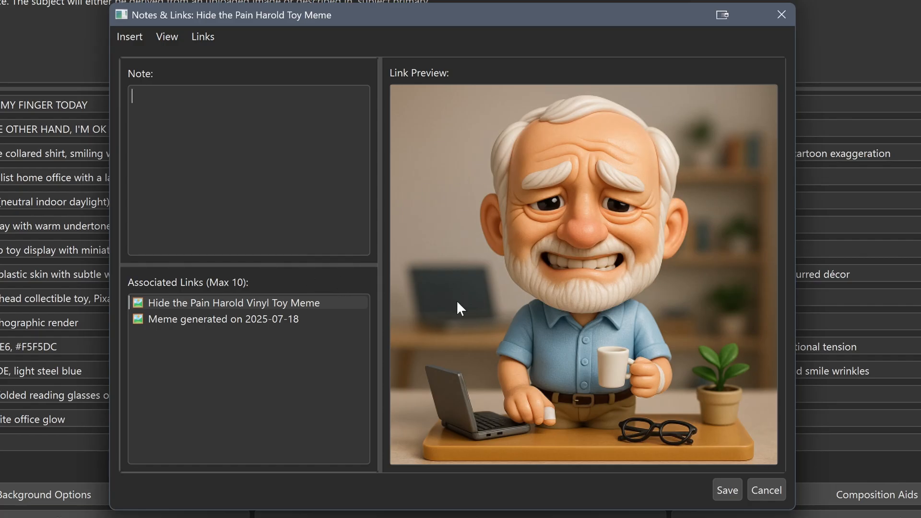
{"action": "left_click", "coordinate": [201, 322]}
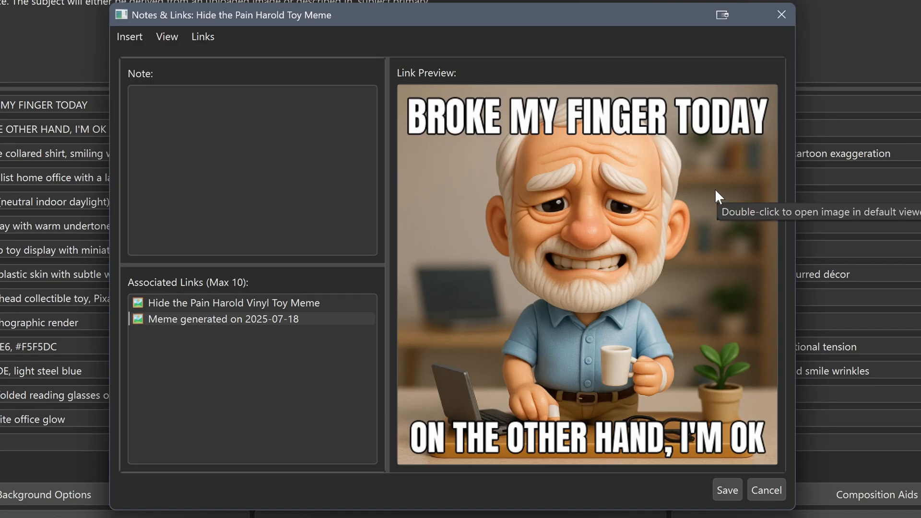
Open the folder containing the linked meme image, check the saved file, and close the folder window
{"action": "right_click", "coordinate": [586, 179]}
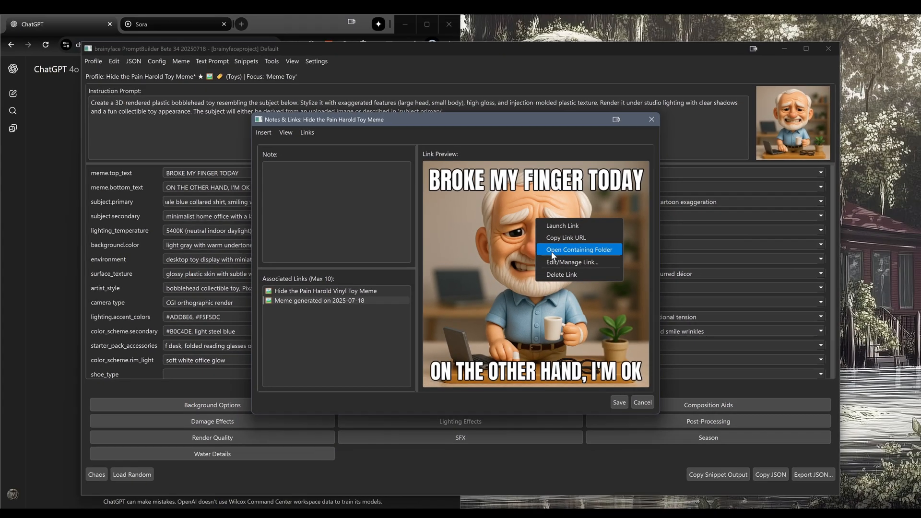
{"action": "left_click", "coordinate": [612, 235]}
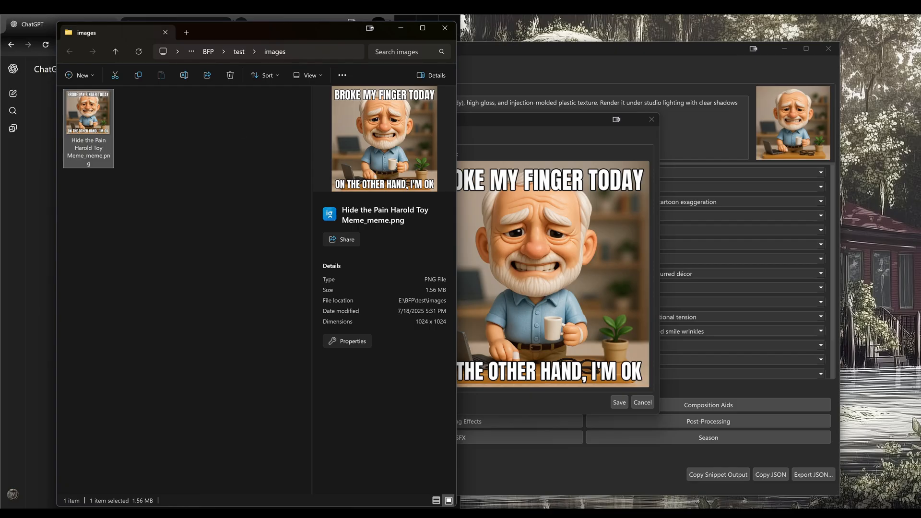
{"action": "left_click", "coordinate": [444, 28]}
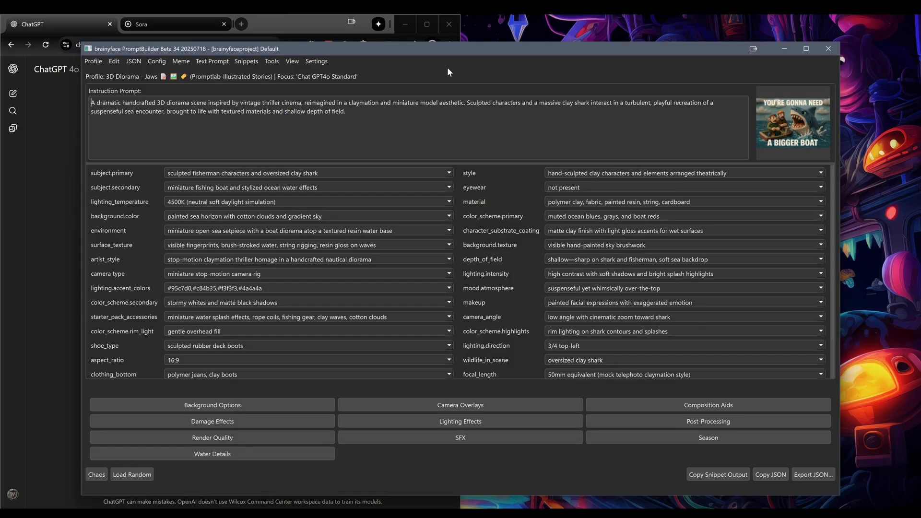
Filter the profile tags by "boromir" and load the "Boromir Toy - One Does Not Simply Meme" profile
{"action": "key", "text": "ctrl+t"}
{"action": "type", "text": "borom"}
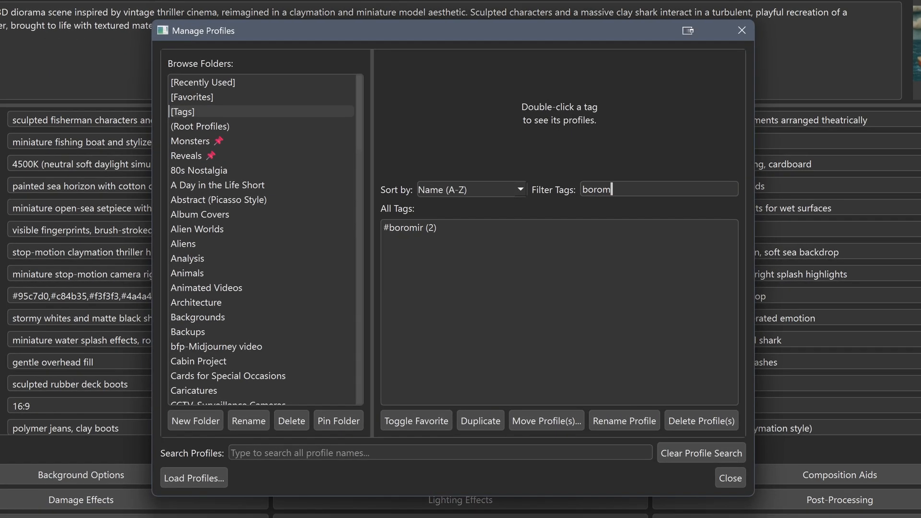
{"action": "type", "text": "ir"}
{"action": "double_click", "coordinate": [410, 227]}
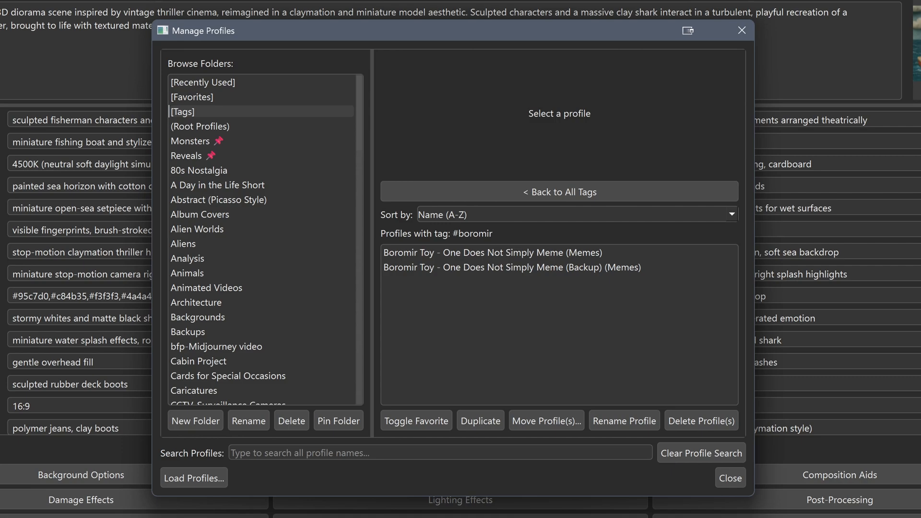
{"action": "double_click", "coordinate": [548, 257]}
{"action": "left_click", "coordinate": [591, 282]}
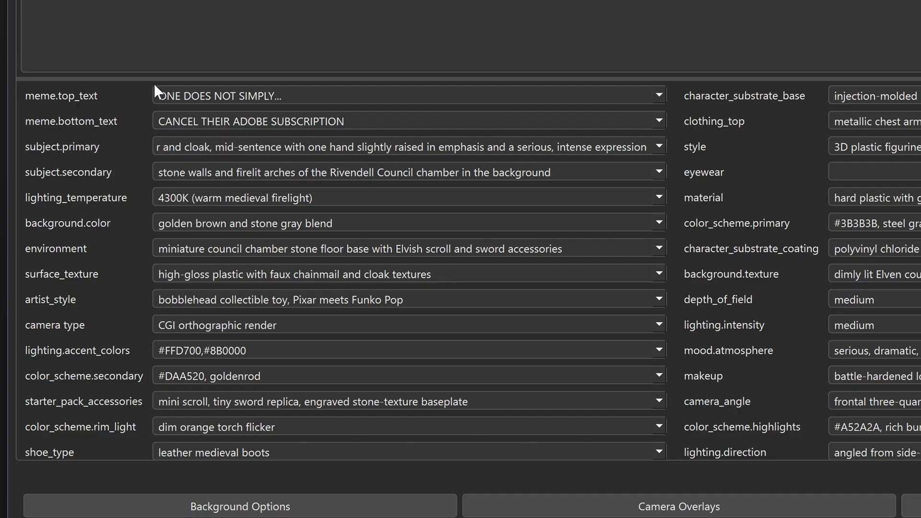
Examine the list of workspaces available for switching, keeping the current brainyfaceproject workspace
{"action": "left_click", "coordinate": [24, 0]}
{"action": "mouse_move", "coordinate": [81, 49]}
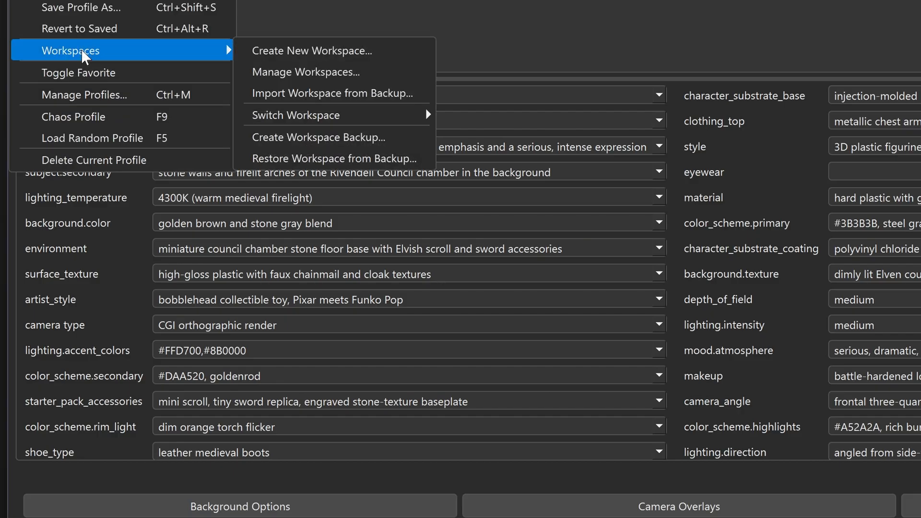
{"action": "mouse_move", "coordinate": [288, 111]}
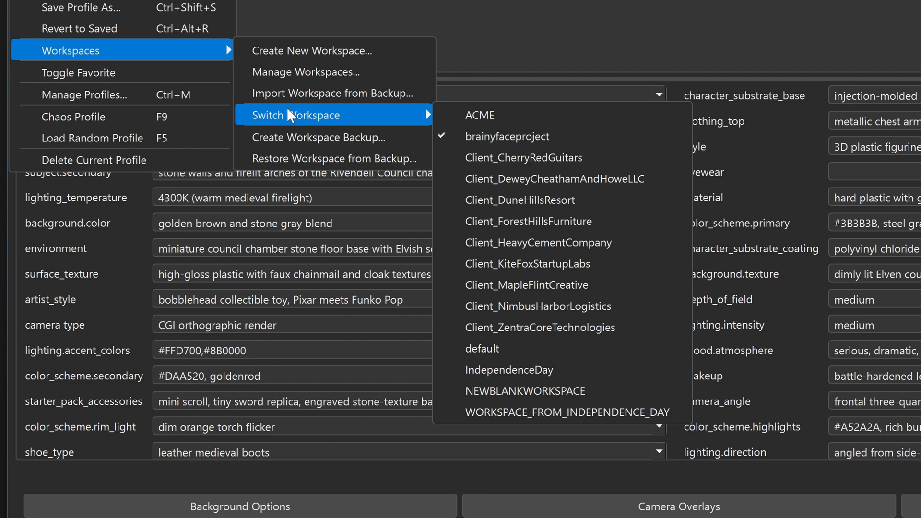
{"action": "key", "text": "Escape"}
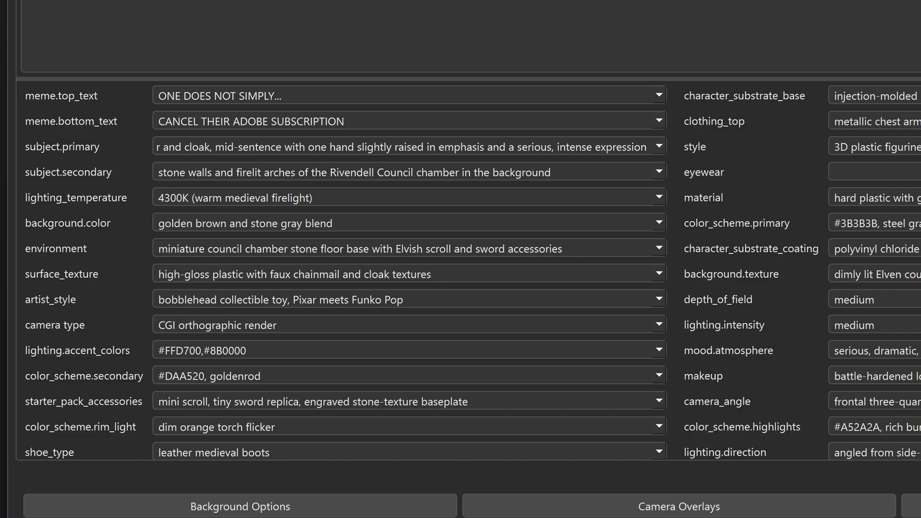
Replace the profile's meme.bottom_text with "SKIP BREAKFAST"
{"action": "left_click_drag", "start_coordinate": [345, 121], "coordinate": [159, 121]}
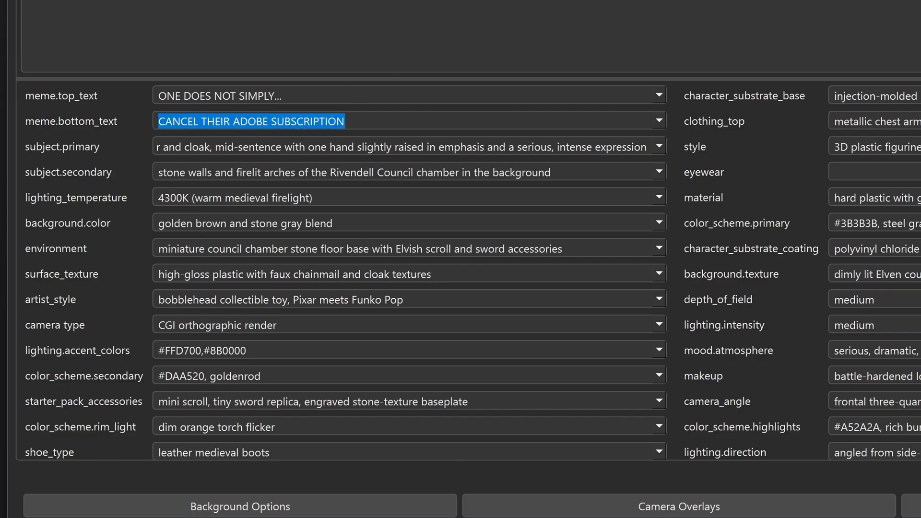
{"action": "type", "text": "SKIP BREAKFAS"}
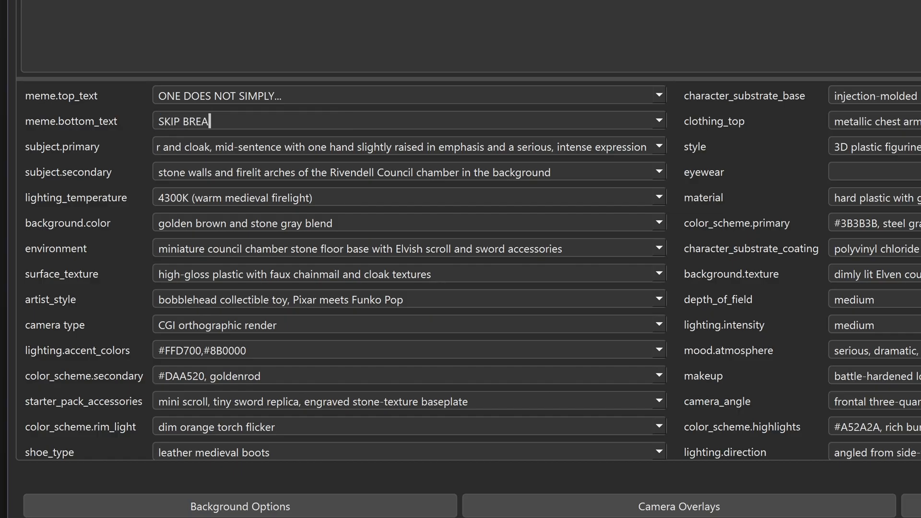
{"action": "type", "text": "T"}
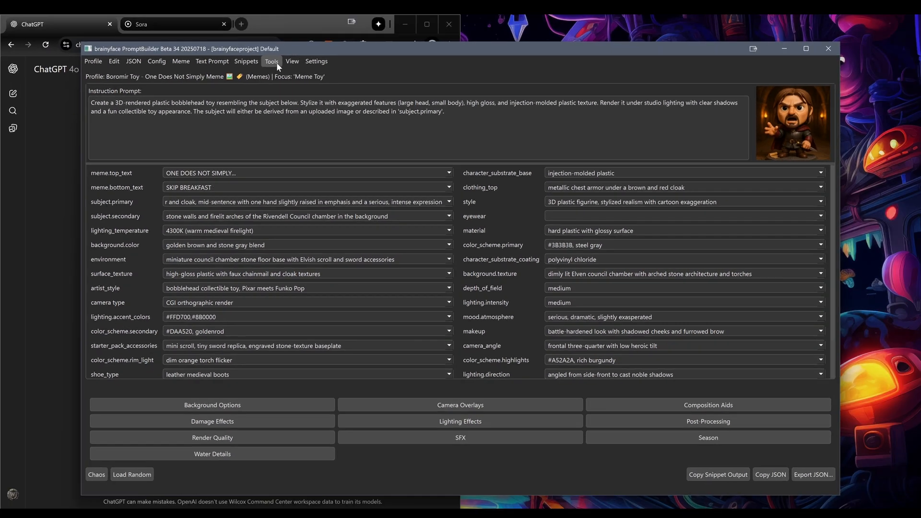
In the Meme Editor, change the bottom text to "CANCEL ADOBE SUBSCRIPTIONS" and close the editor, applying the text to the profile
{"action": "left_click", "coordinate": [276, 63]}
{"action": "left_click", "coordinate": [312, 74]}
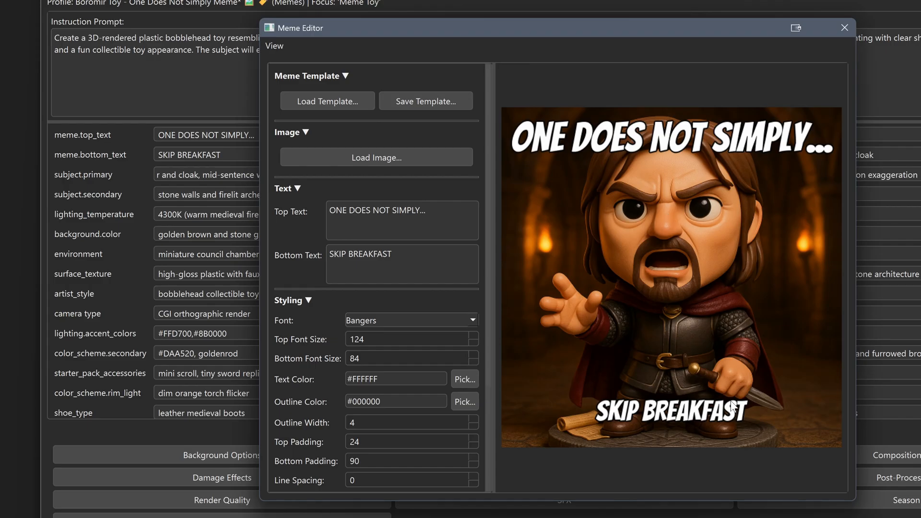
{"action": "left_click_drag", "start_coordinate": [396, 255], "coordinate": [279, 253]}
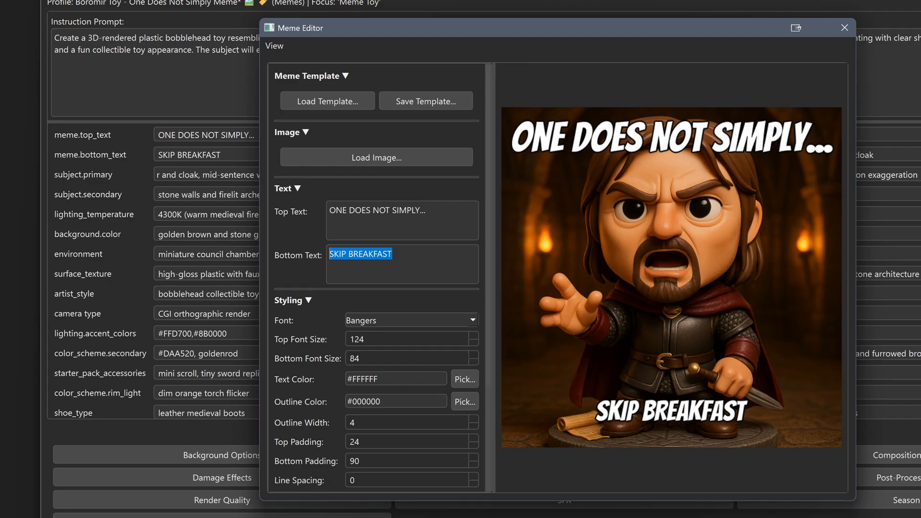
{"action": "type", "text": "CANCEL "}
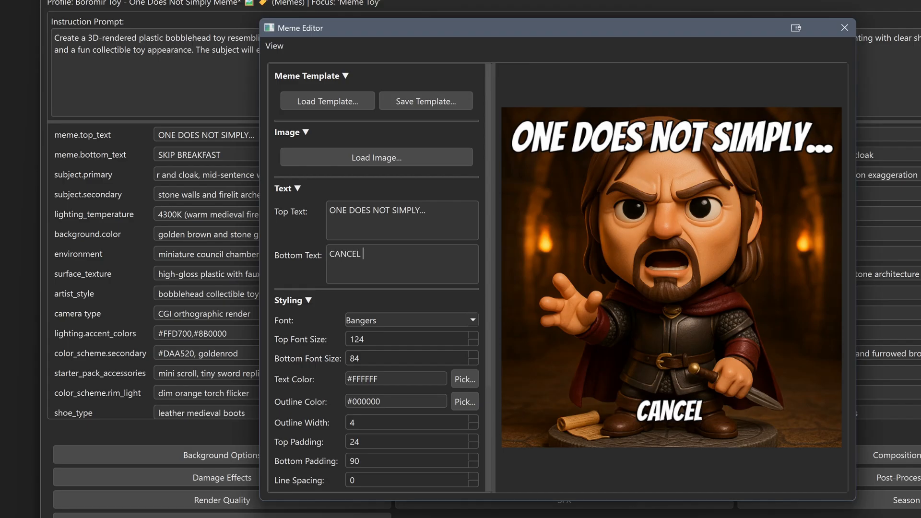
{"action": "type", "text": "ADOBE U"}
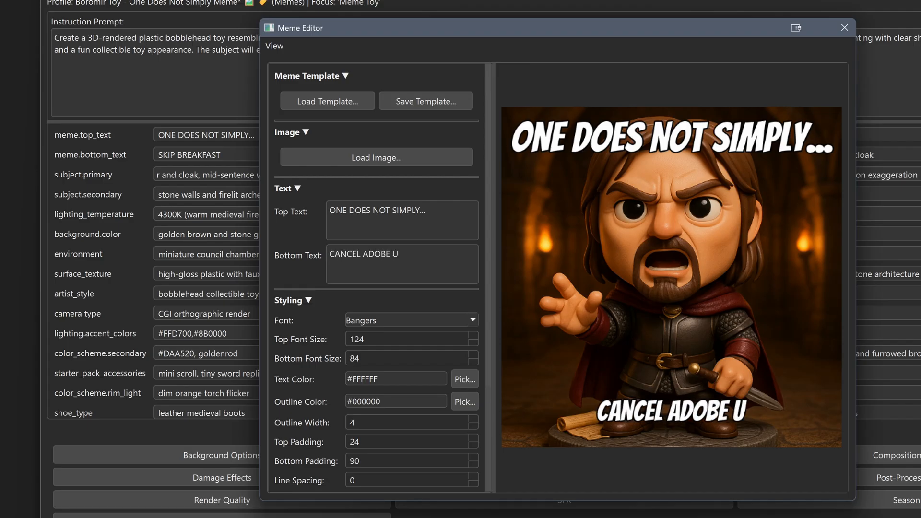
{"action": "key", "text": "BackSpace"}
{"action": "type", "text": "SUB"}
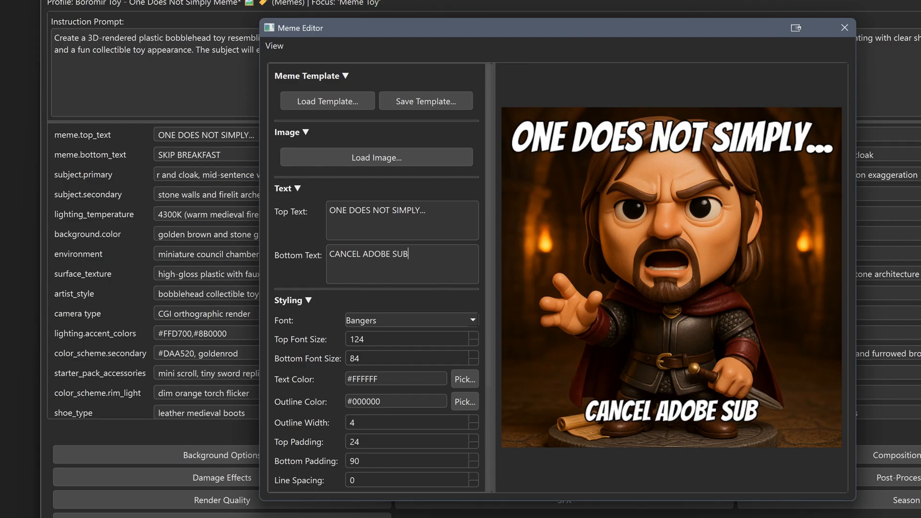
{"action": "type", "text": "SCRIPTI"}
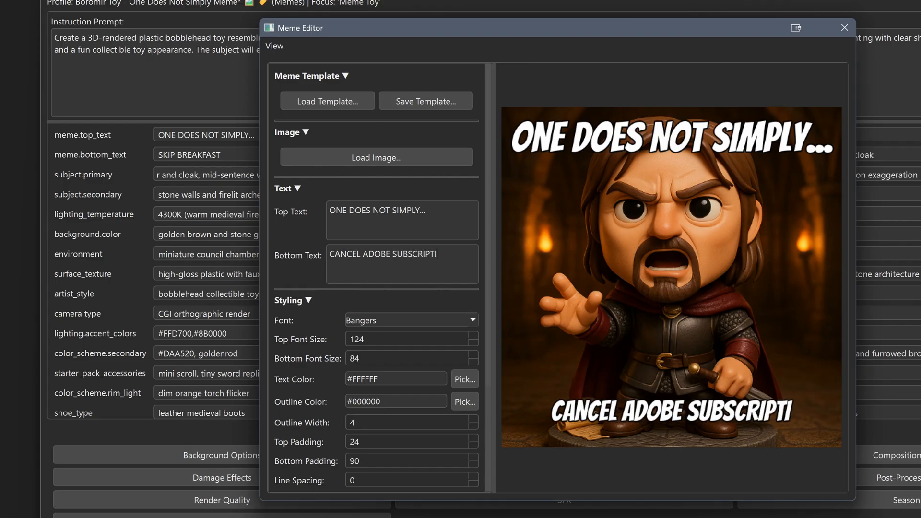
{"action": "type", "text": "ONSA"}
{"action": "key", "text": "BackSpace"}
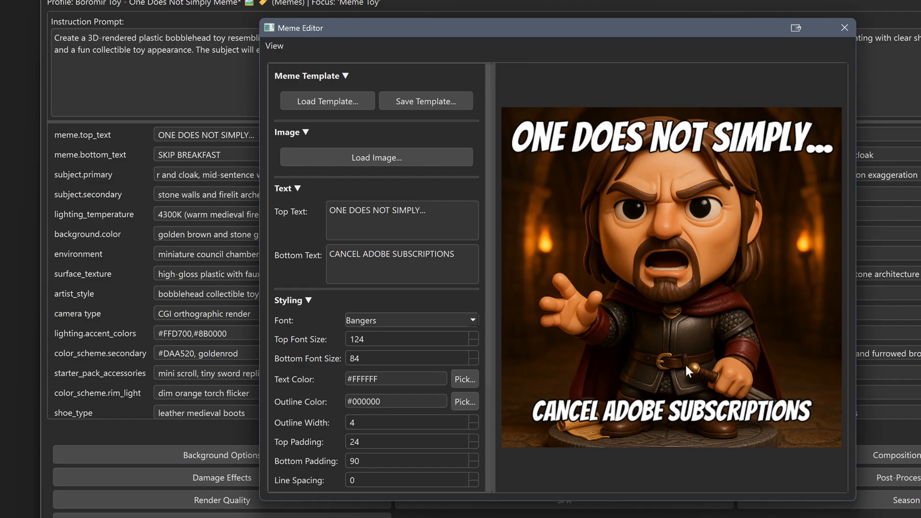
{"action": "left_click", "coordinate": [845, 28]}
{"action": "left_click", "coordinate": [568, 295]}
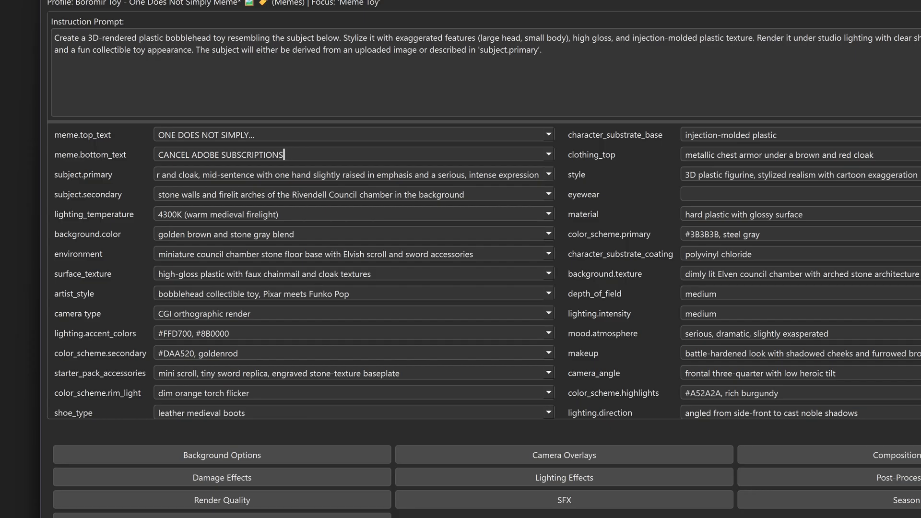
Reopen the Meme Editor and set the meme font to Anton
{"action": "left_click", "coordinate": [312, 5]}
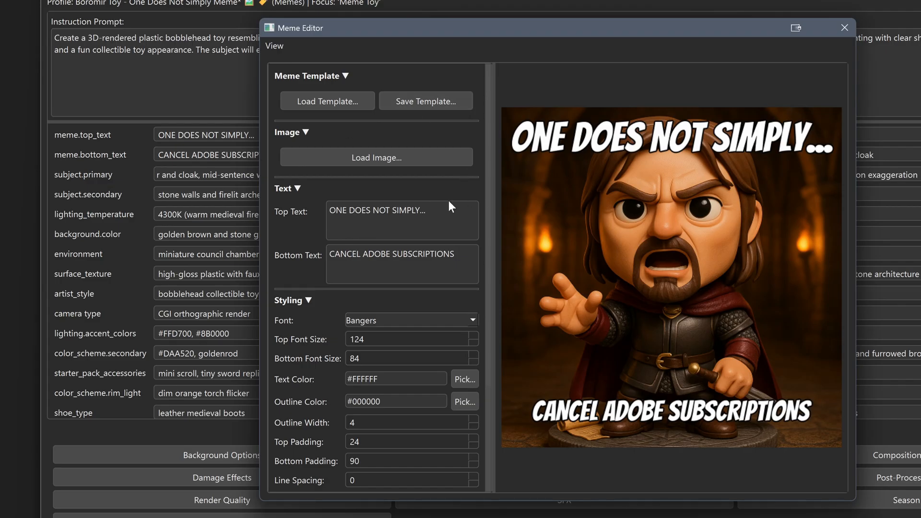
{"action": "left_click", "coordinate": [473, 319]}
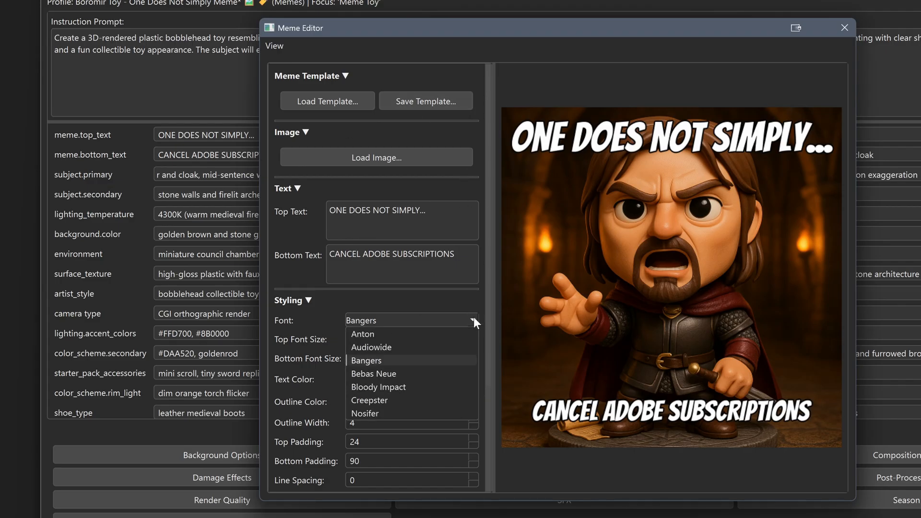
{"action": "left_click", "coordinate": [388, 336]}
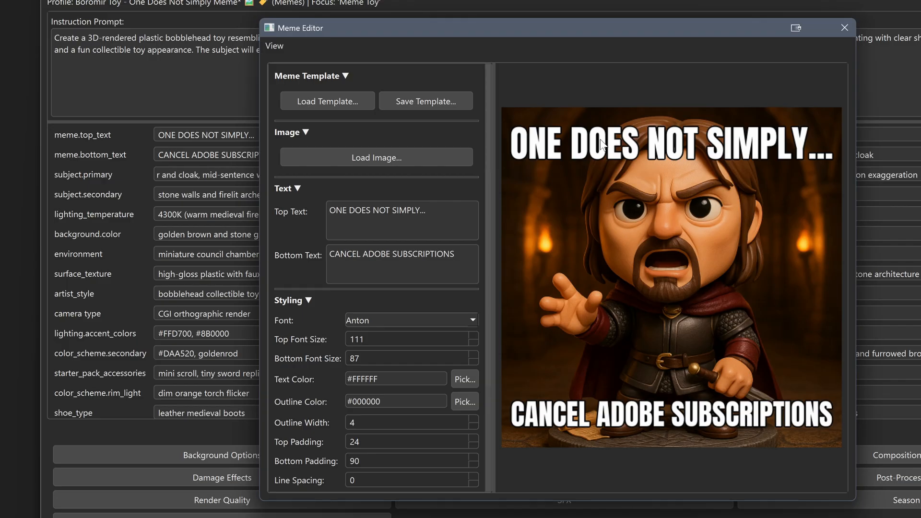
Start saving the meme image with Resize on Save enabled and a width of 512
{"action": "scroll", "coordinate": [300, 370], "scroll_direction": "down", "scroll_amount": 5}
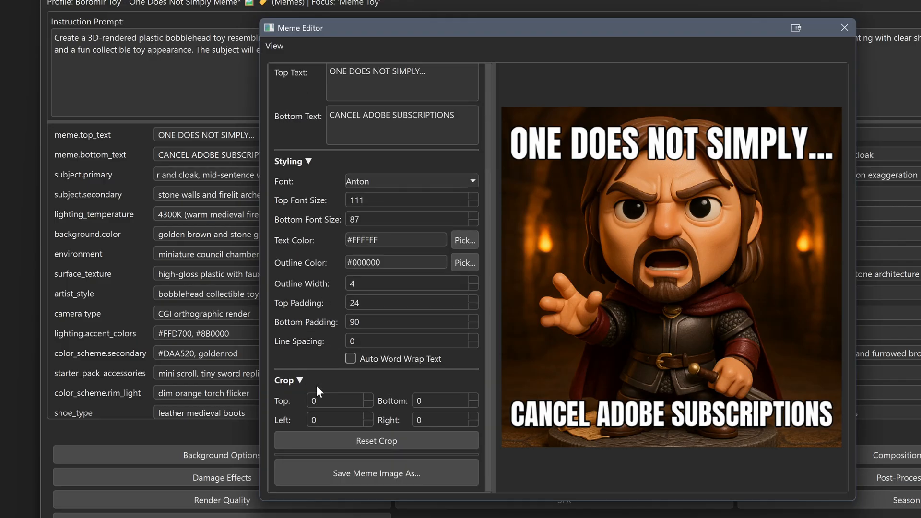
{"action": "left_click", "coordinate": [372, 471]}
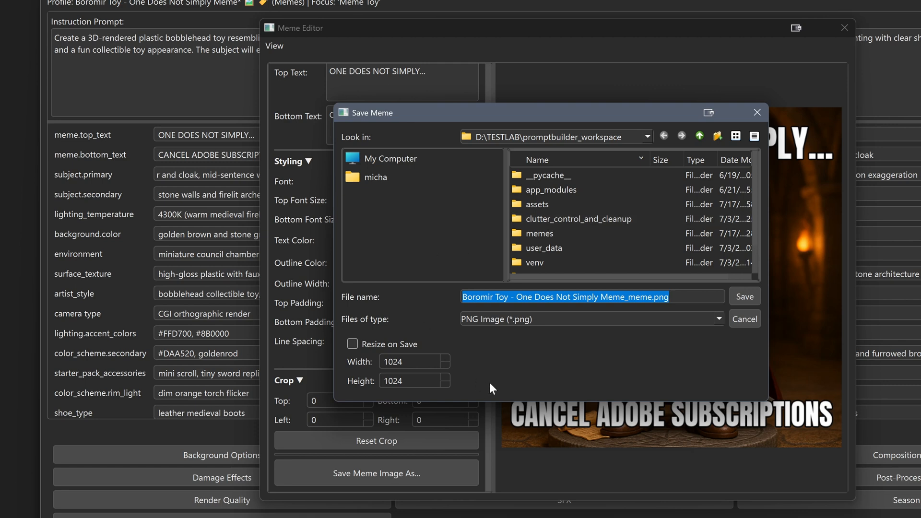
{"action": "left_click", "coordinate": [354, 343]}
{"action": "key", "text": "Tab"}
{"action": "key", "text": "ctrl+a"}
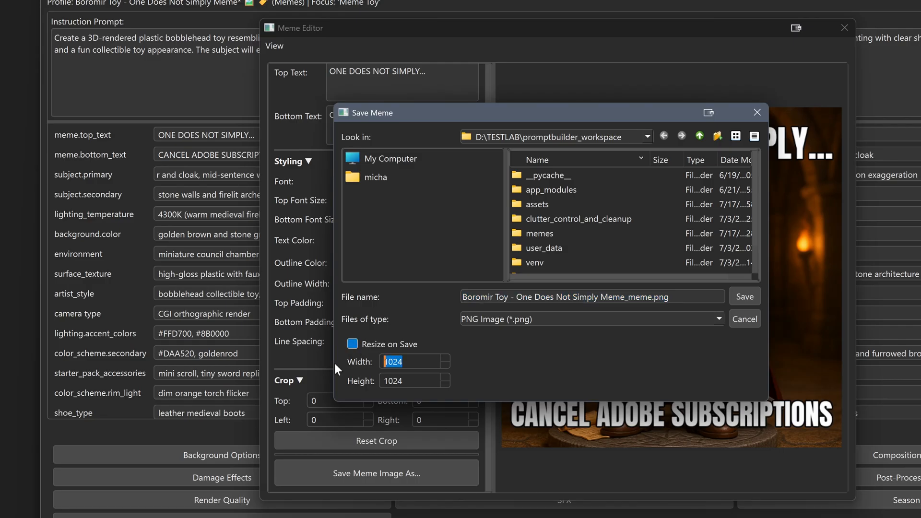
{"action": "type", "text": "512"}
Save the meme as "boromir-adobe" in the E:\BFP\test\images folder
{"action": "left_click", "coordinate": [384, 159]}
{"action": "double_click", "coordinate": [568, 205]}
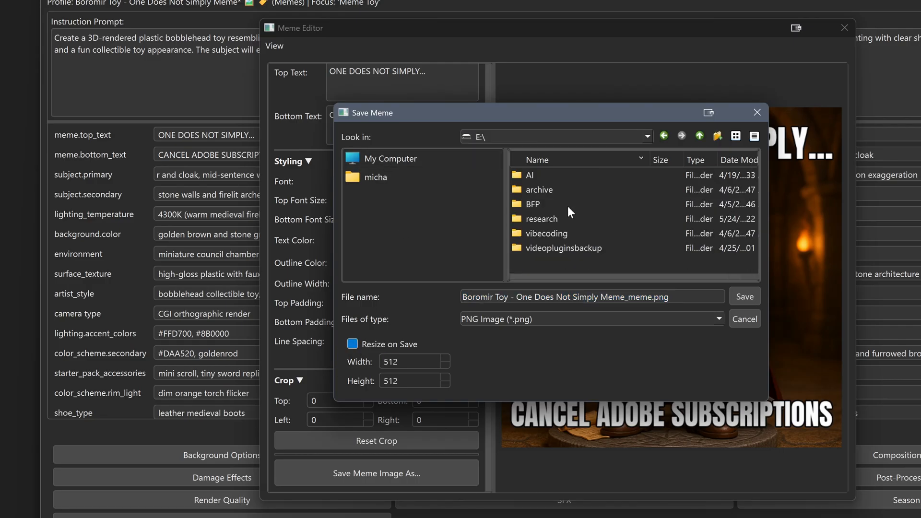
{"action": "double_click", "coordinate": [550, 205]}
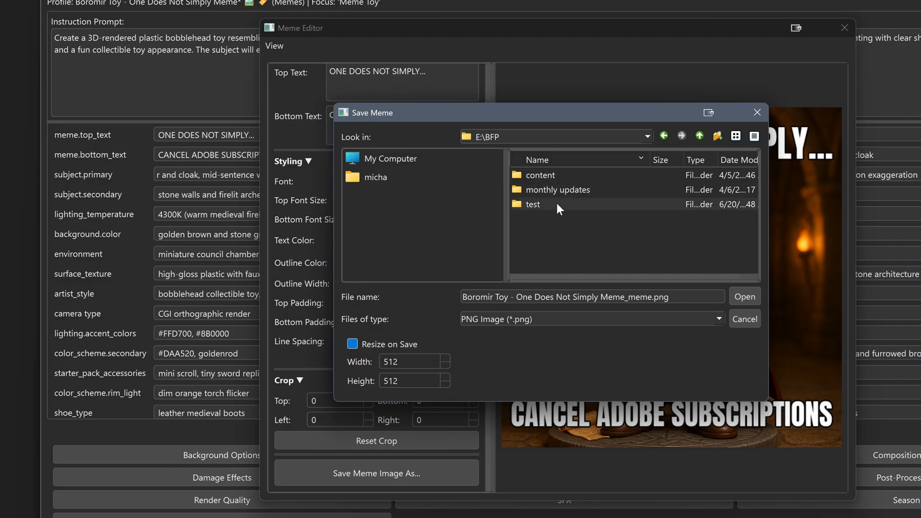
{"action": "double_click", "coordinate": [556, 203]}
{"action": "double_click", "coordinate": [552, 200]}
{"action": "left_click_drag", "start_coordinate": [671, 297], "coordinate": [418, 290]}
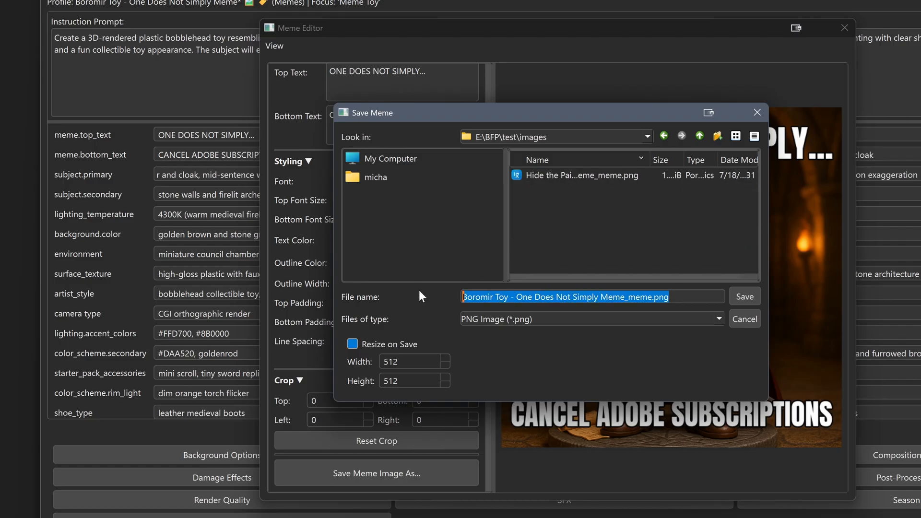
{"action": "type", "text": "boromir-ab"}
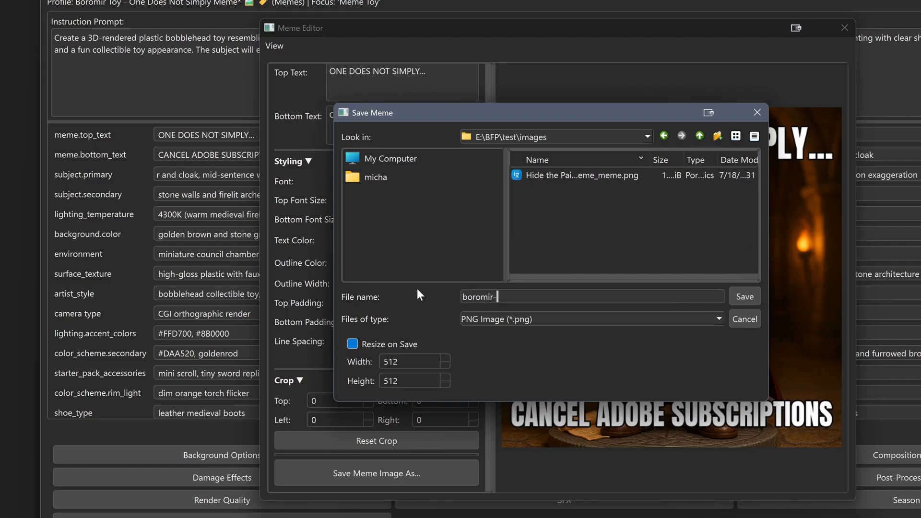
{"action": "key", "text": "BackSpace"}
{"action": "type", "text": "dobe.png"}
{"action": "key", "text": "Return"}
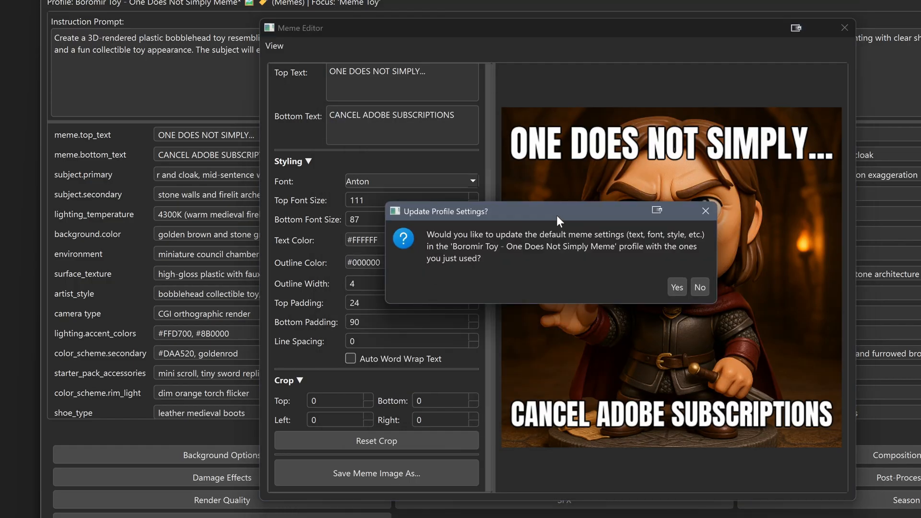
Update the Boromir Toy profile's default meme settings with the ones just used and close the Meme Editor
{"action": "left_click_drag", "start_coordinate": [557, 216], "coordinate": [553, 137]}
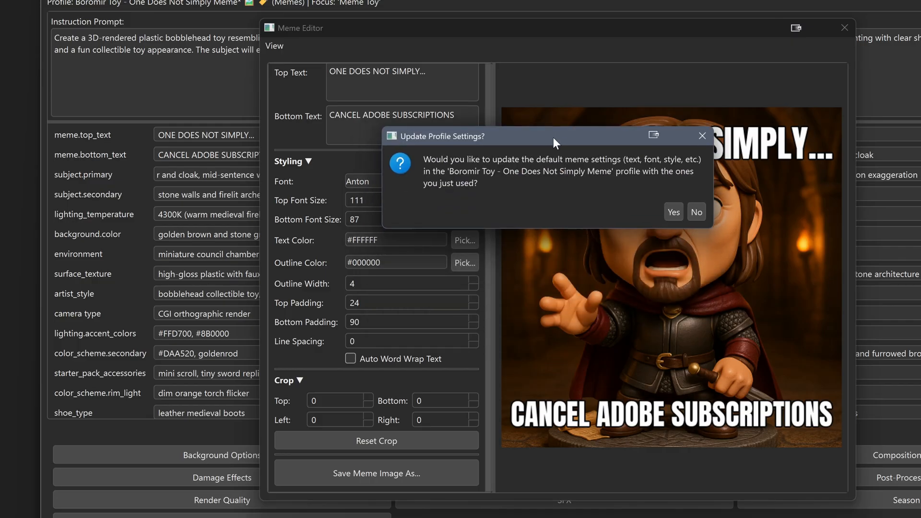
{"action": "left_click_drag", "start_coordinate": [553, 137], "coordinate": [555, 110]}
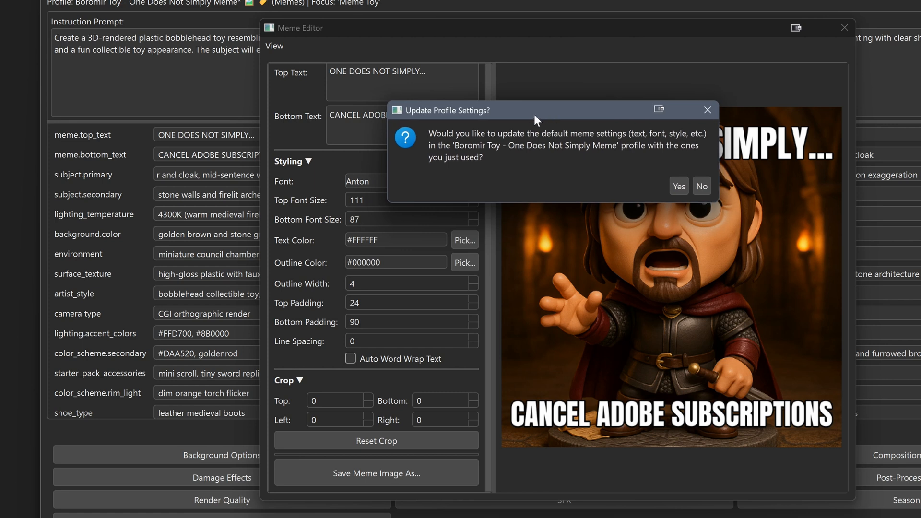
{"action": "left_click", "coordinate": [676, 187]}
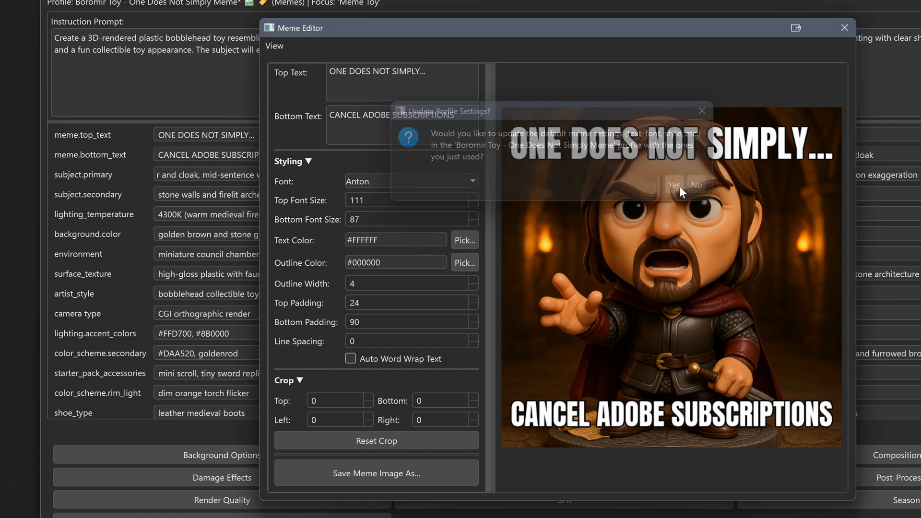
{"action": "left_click", "coordinate": [677, 281]}
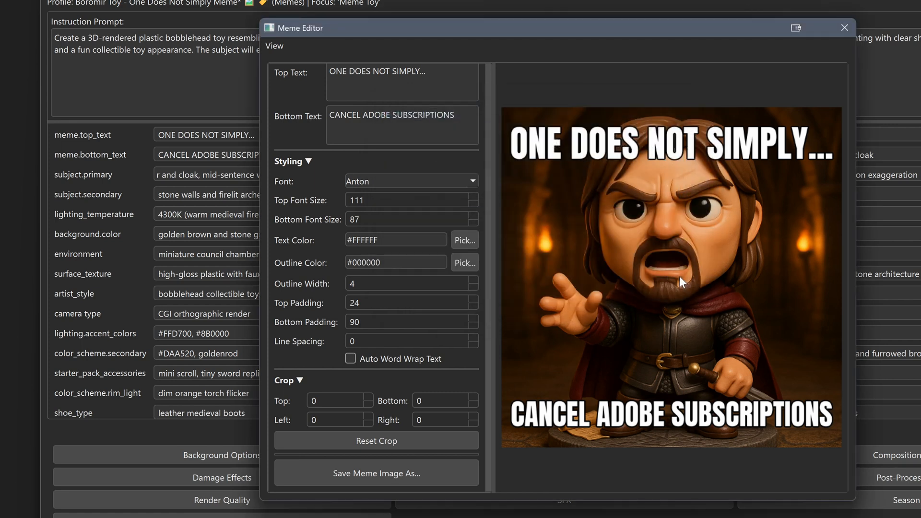
{"action": "left_click", "coordinate": [846, 29]}
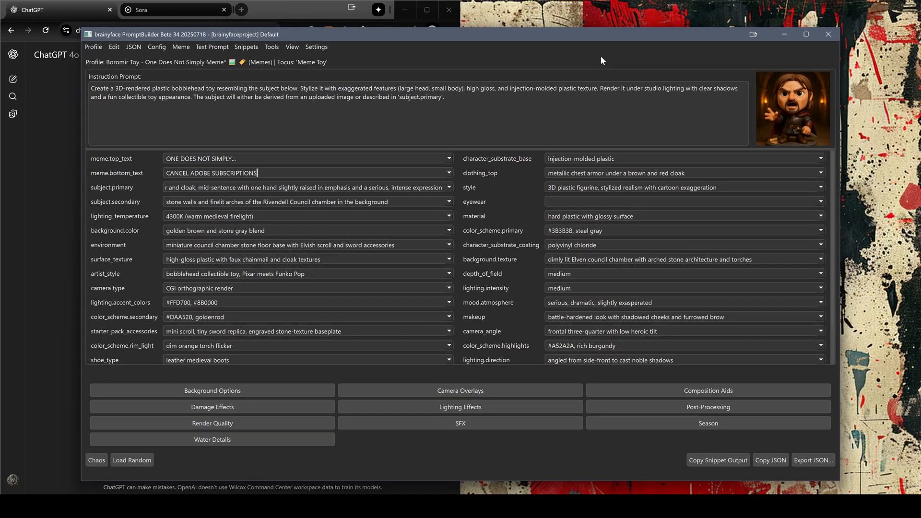
{"action": "key", "text": "super+Right"}
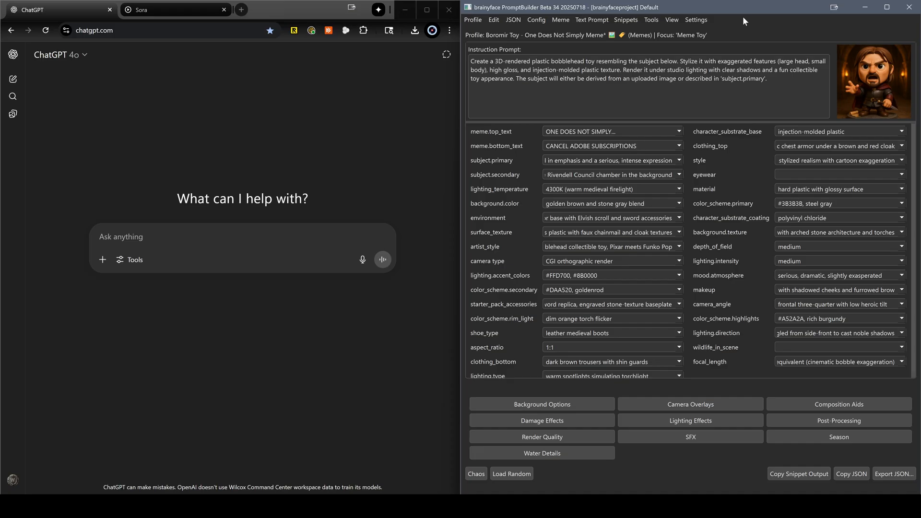
{"action": "key", "text": "super+Down"}
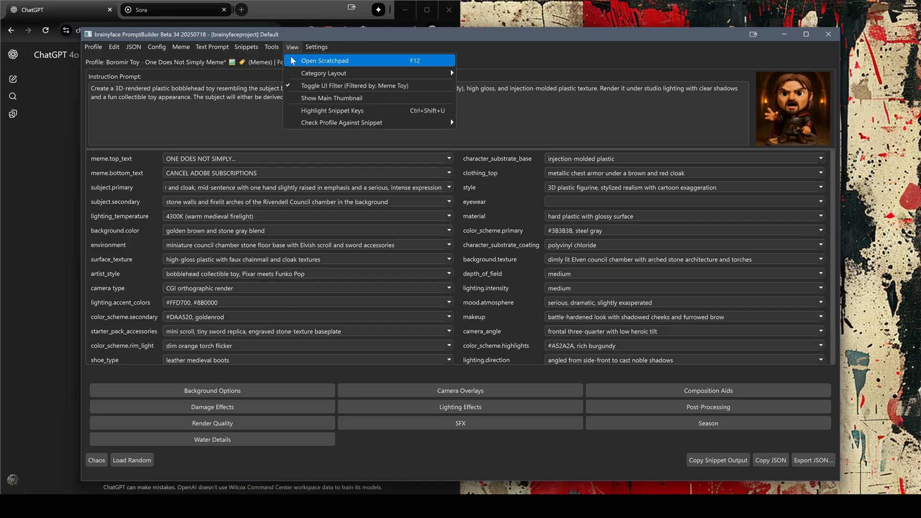
Open the Scratchpad and clear all of its existing text
{"action": "left_click", "coordinate": [294, 60]}
{"action": "key", "text": "Right"}
{"action": "left_click_drag", "start_coordinate": [616, 202], "coordinate": [565, 141]}
{"action": "left_click", "coordinate": [616, 202]}
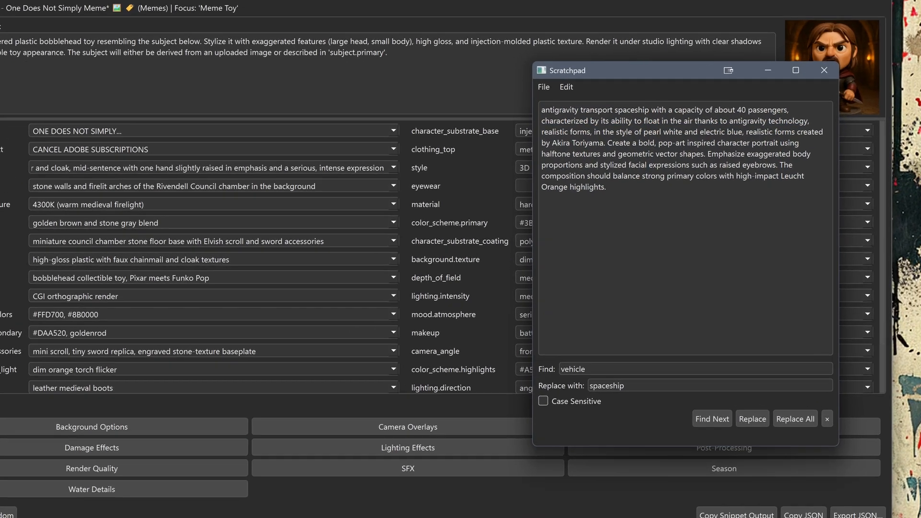
{"action": "key", "text": "ctrl+a"}
{"action": "key", "text": "Delete"}
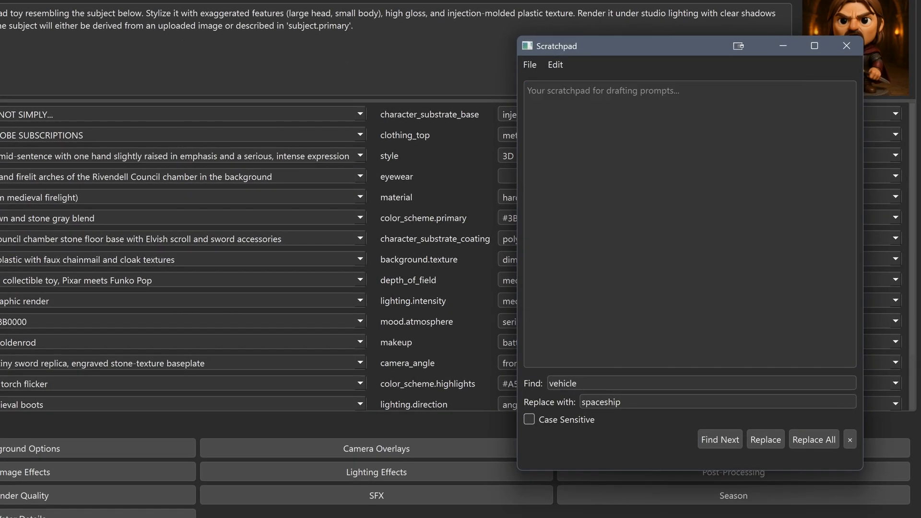
{"action": "left_click_drag", "start_coordinate": [660, 42], "coordinate": [602, 51]}
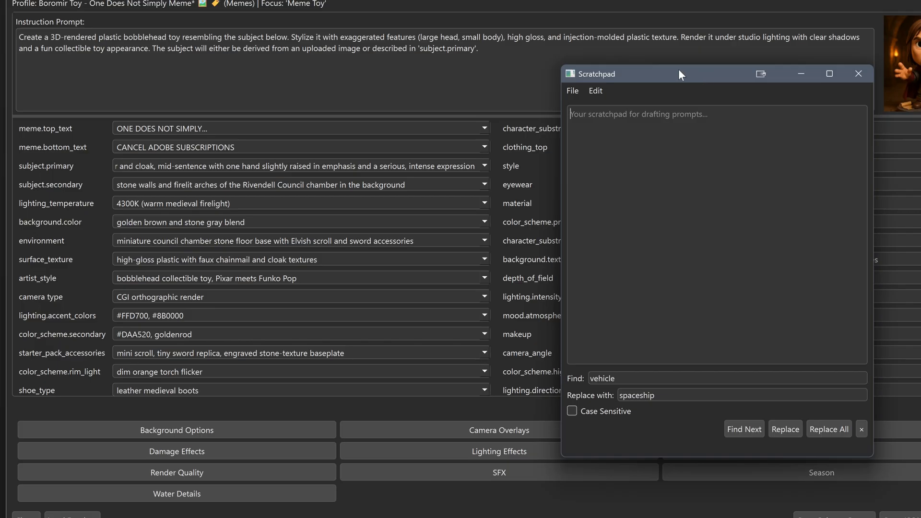
Copy the Boromir Toy profile's instruction prompt and paste it into the empty Scratchpad
{"action": "right_click", "coordinate": [45, 23]}
{"action": "left_click", "coordinate": [64, 33]}
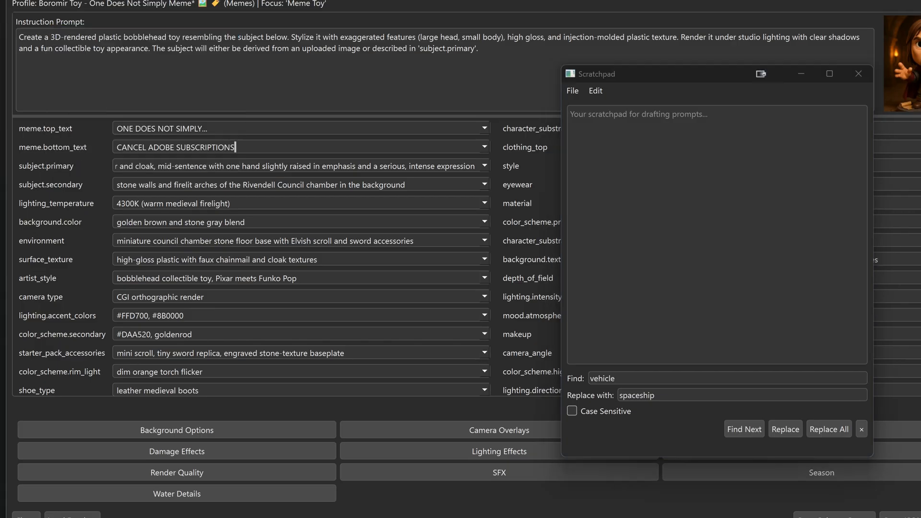
{"action": "right_click", "coordinate": [59, 23]}
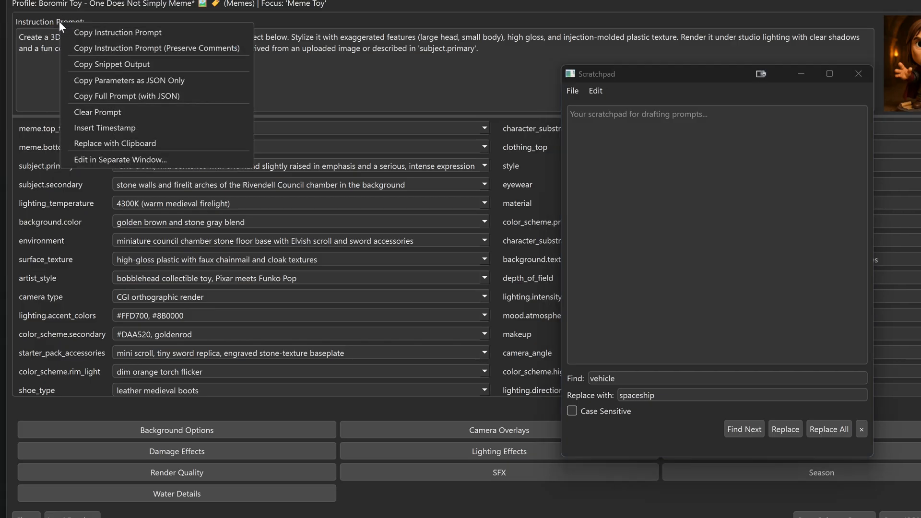
{"action": "left_click", "coordinate": [76, 32]}
{"action": "left_click", "coordinate": [570, 114]}
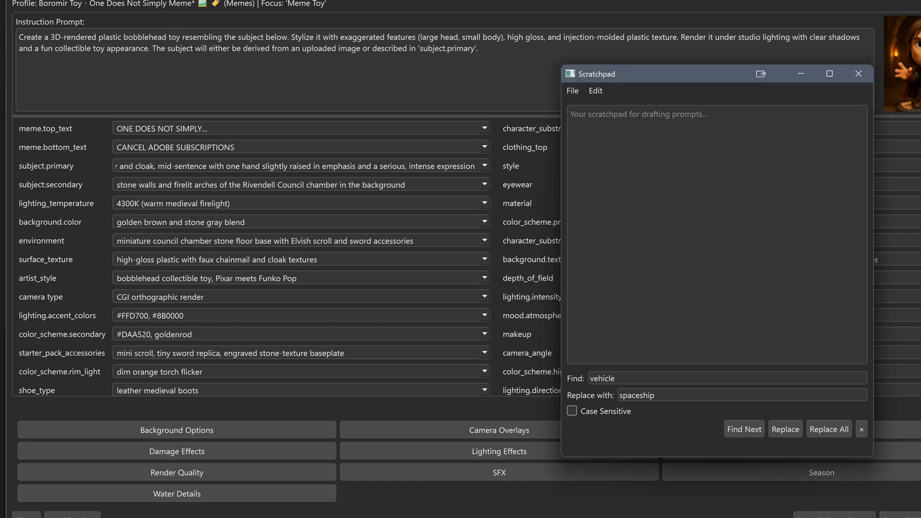
{"action": "right_click", "coordinate": [592, 125]}
{"action": "left_click", "coordinate": [611, 191]}
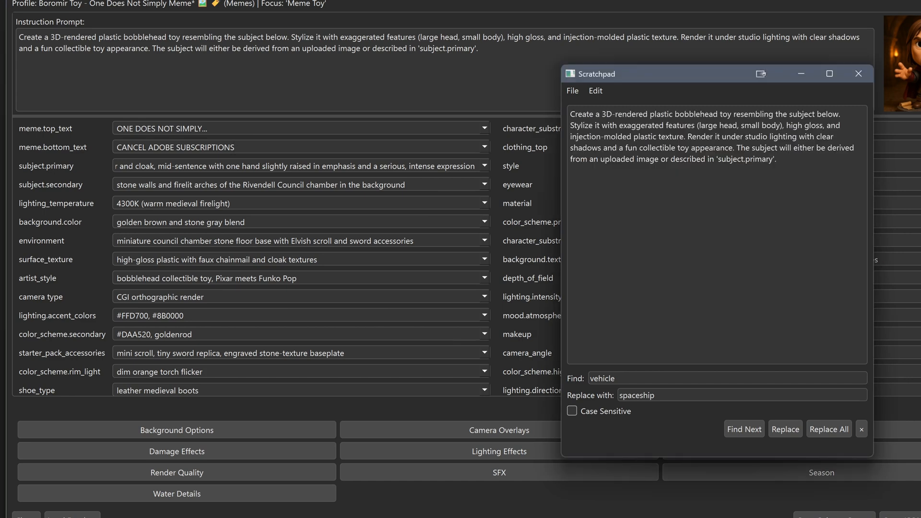
Load random profiles until the Lowfi Retro Grunge Friends in a Bar profile is open
{"action": "left_click", "coordinate": [533, 4]}
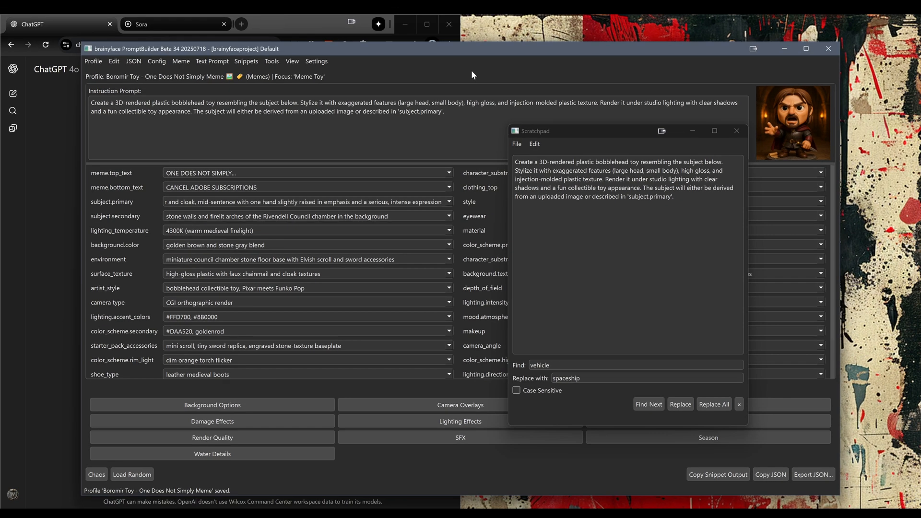
{"action": "key", "text": "ctrl+r"}
{"action": "key", "text": "ctrl+r"}
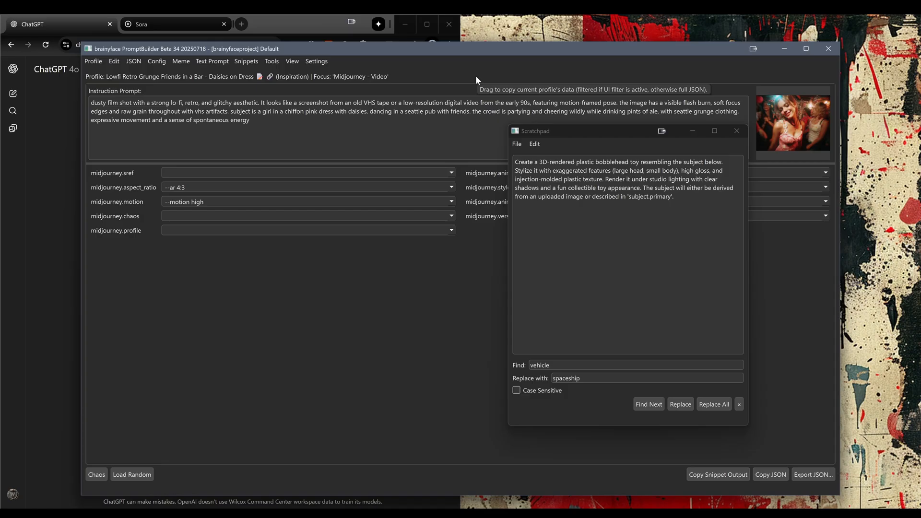
Copy the Lowfi Retro Grunge profile's instruction prompt and paste it below the bobblehead prompt in the Scratchpad
{"action": "right_click", "coordinate": [118, 92]}
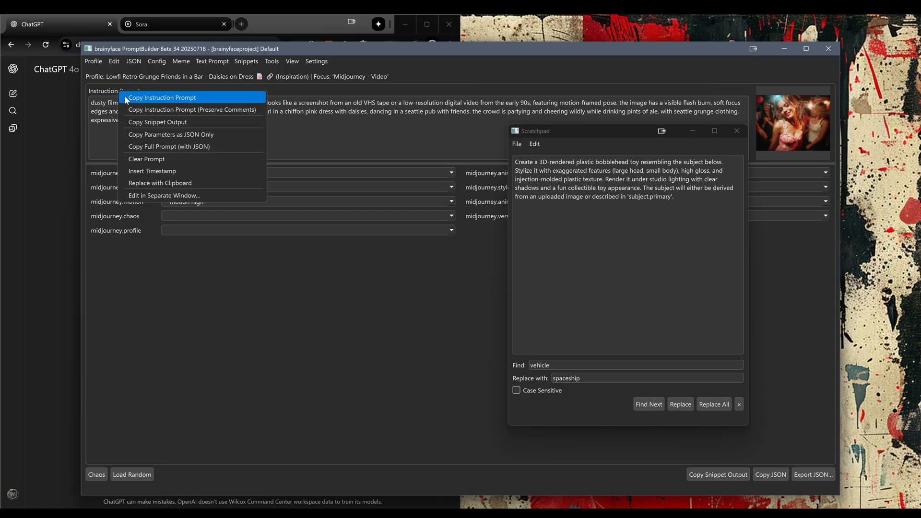
{"action": "left_click", "coordinate": [127, 98]}
{"action": "left_click", "coordinate": [594, 236]}
{"action": "key", "text": "ctrl+v"}
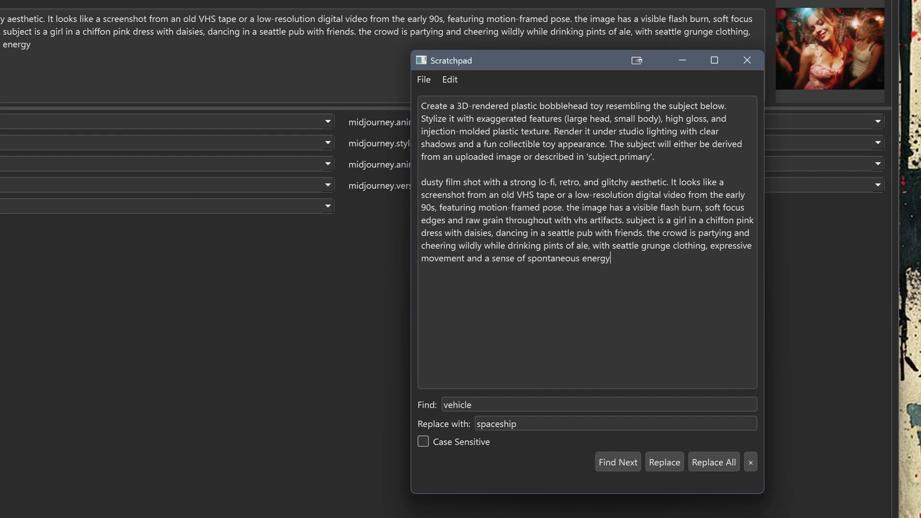
Dismiss the Scratchpad's replace controls and search its text for "VHS tape"
{"action": "left_click", "coordinate": [751, 462]}
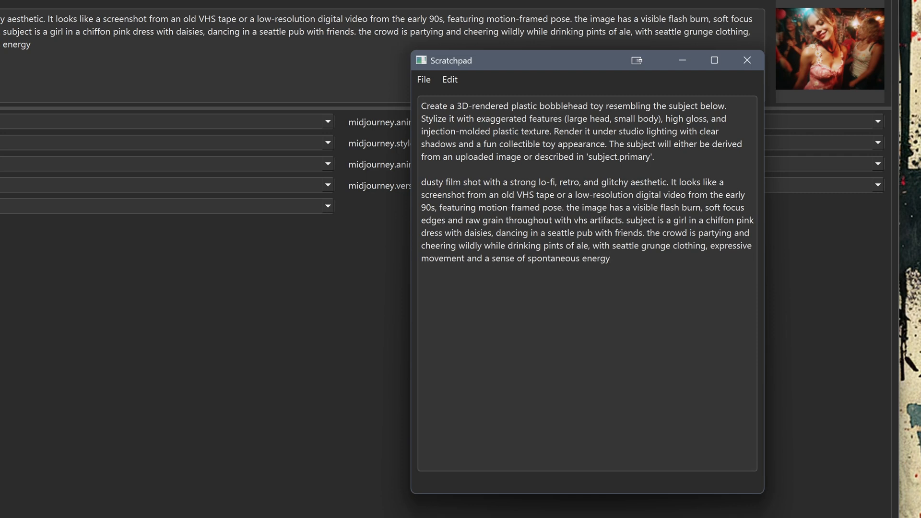
{"action": "left_click", "coordinate": [451, 80]}
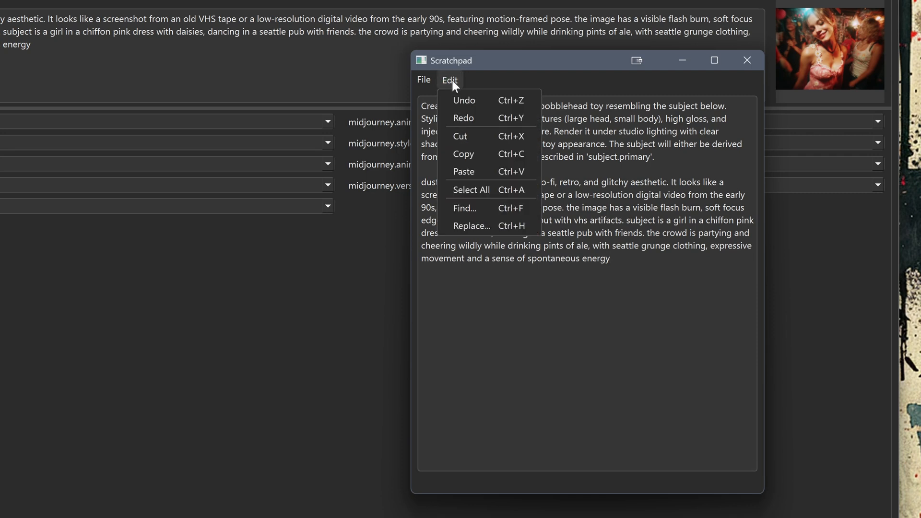
{"action": "left_click", "coordinate": [469, 208]}
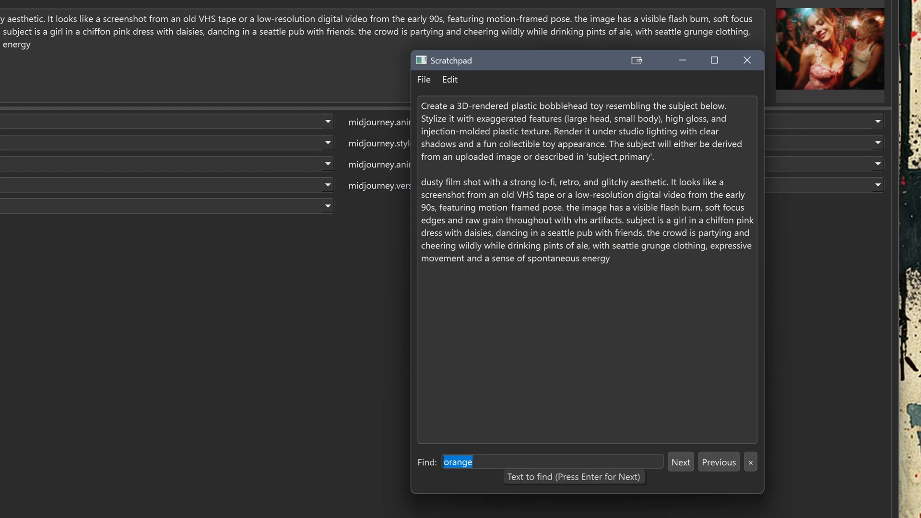
{"action": "type", "text": "VHS T"}
{"action": "key", "text": "BackSpace"}
{"action": "type", "text": "tape"}
{"action": "left_click", "coordinate": [684, 462]}
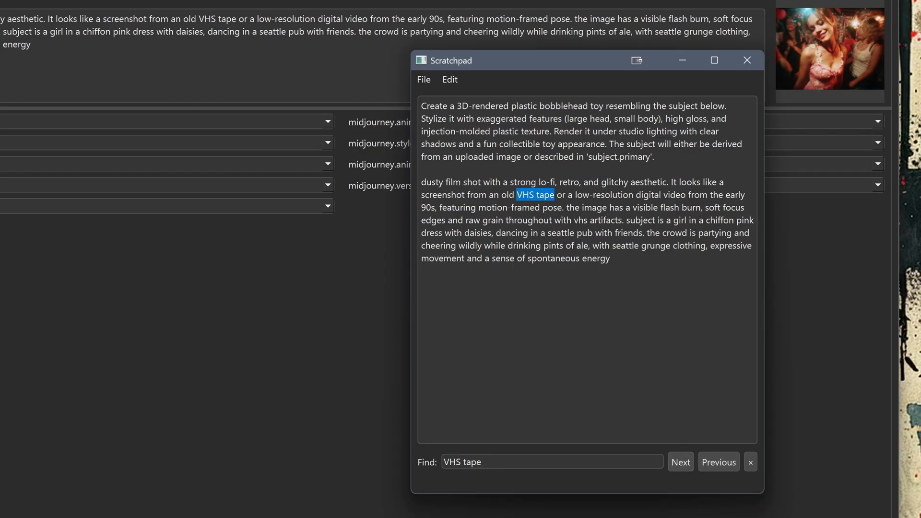
Replace all occurrences of "90s" with "1990s" in the Scratchpad text
{"action": "left_click", "coordinate": [449, 75]}
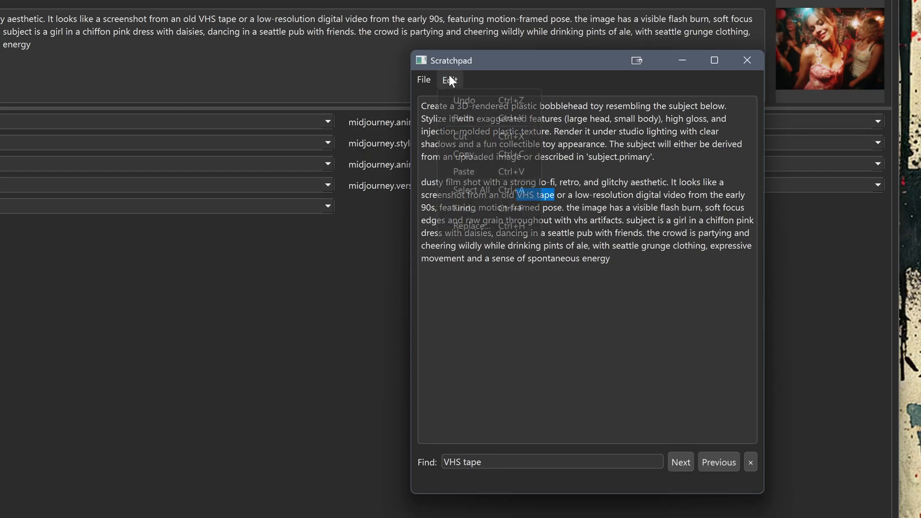
{"action": "left_click", "coordinate": [489, 224]}
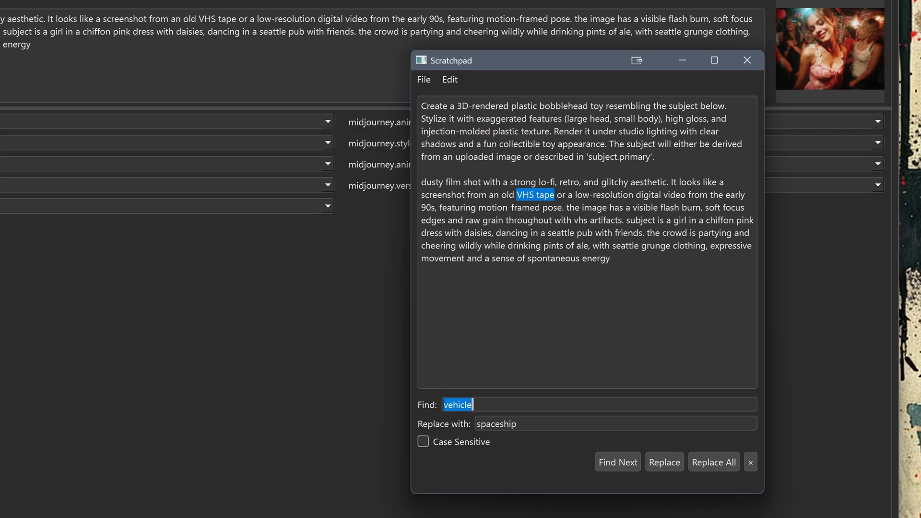
{"action": "type", "text": "90s"}
{"action": "key", "text": "Tab"}
{"action": "type", "text": "1"}
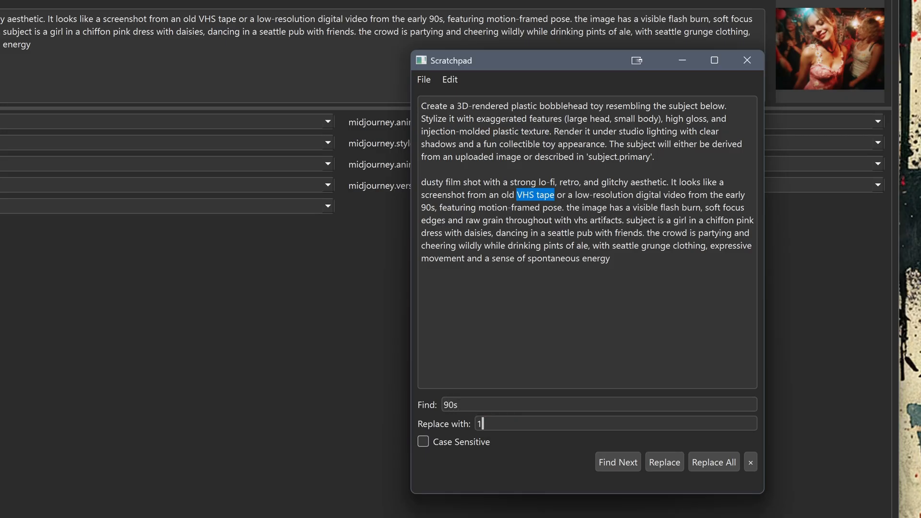
{"action": "type", "text": "990s"}
{"action": "left_click", "coordinate": [716, 462]}
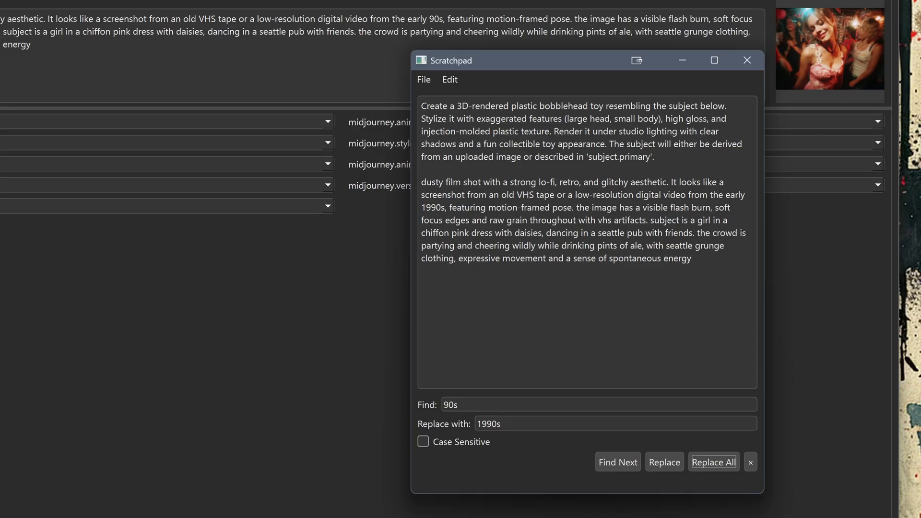
Close and reopen the Scratchpad, move it aside, and join its two prompts into one continuous paragraph
{"action": "left_click", "coordinate": [747, 61]}
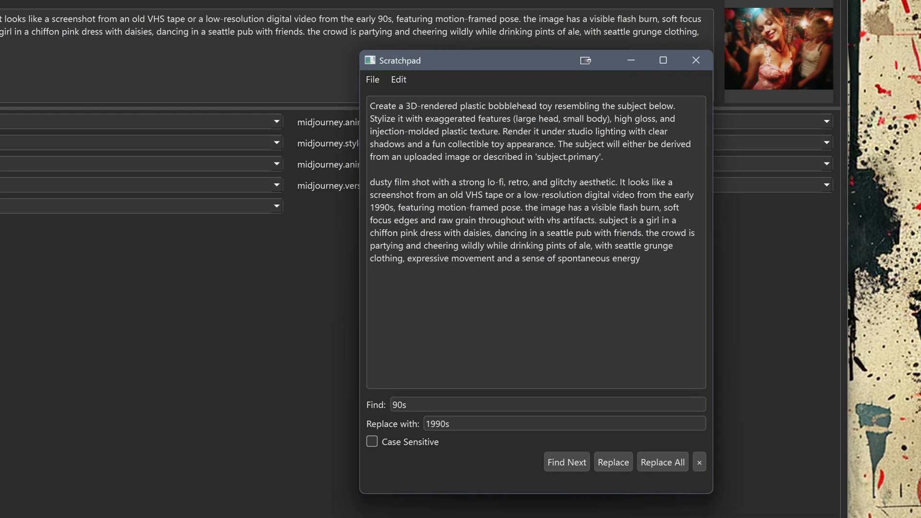
{"action": "left_click_drag", "start_coordinate": [435, 61], "coordinate": [658, 9]}
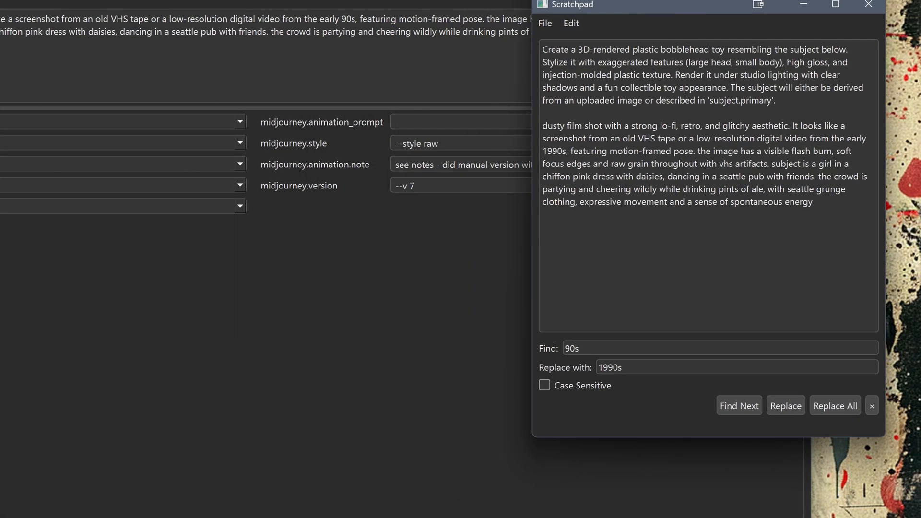
{"action": "key", "text": "BackSpace"}
{"action": "key", "text": "BackSpace"}
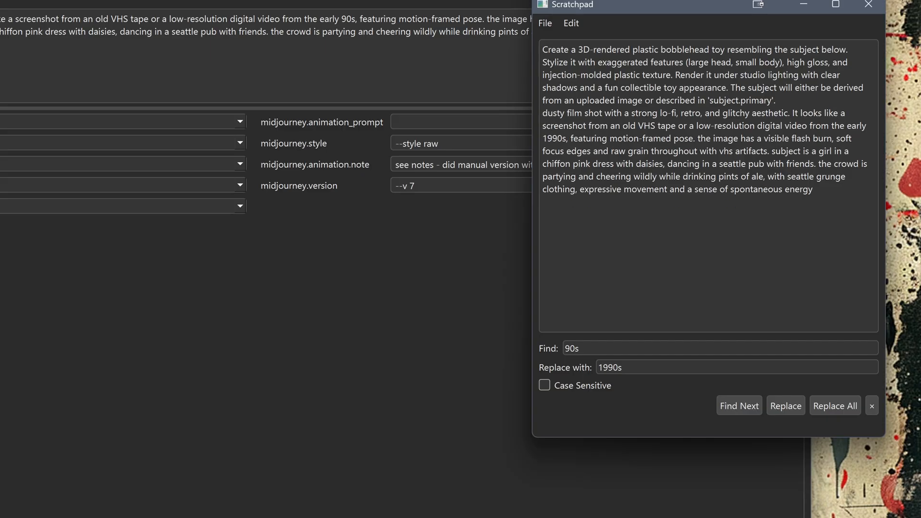
{"action": "type", "text": "."}
{"action": "key", "text": "Delete"}
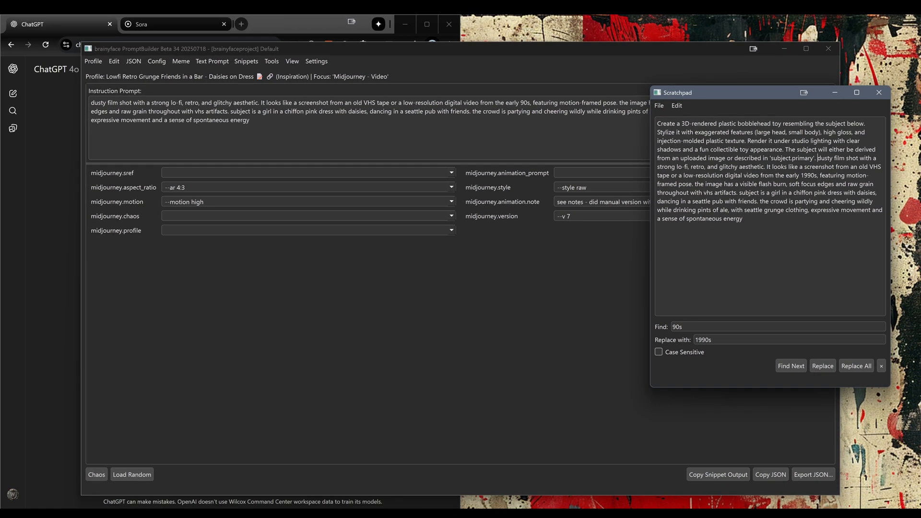
Copy the entire merged text from the Scratchpad and close the Scratchpad window
{"action": "left_click_drag", "start_coordinate": [719, 209], "coordinate": [619, 99]}
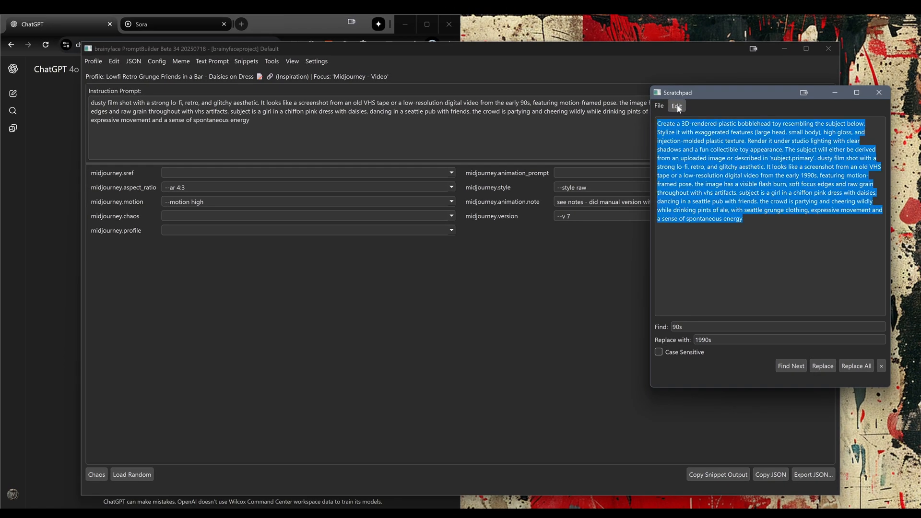
{"action": "left_click", "coordinate": [643, 77]}
{"action": "left_click", "coordinate": [685, 155]}
{"action": "left_click", "coordinate": [878, 93]}
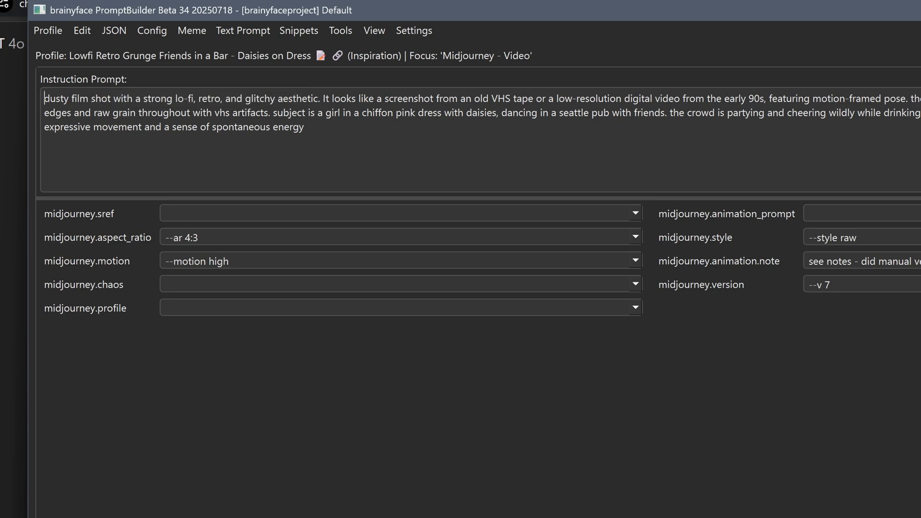
Replace the Lowfi profile's instruction prompt with the clipboard text and undo that replacement
{"action": "right_click", "coordinate": [73, 78]}
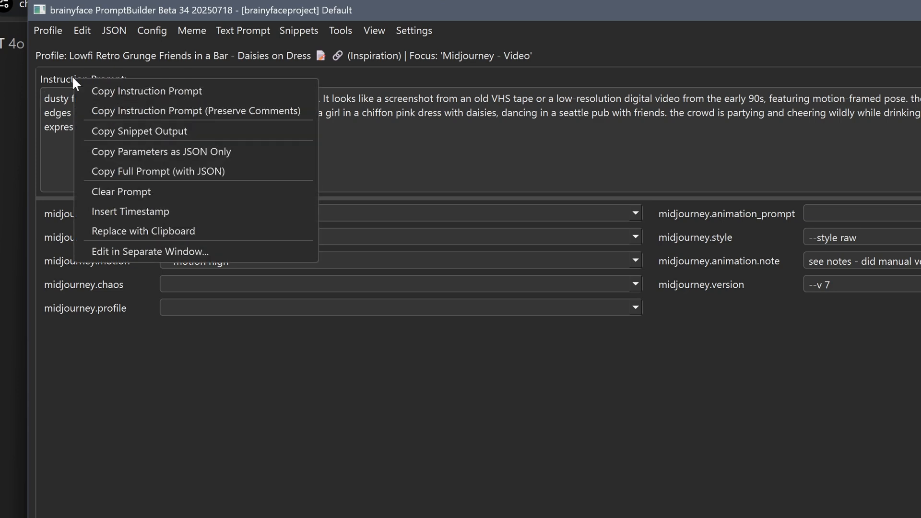
{"action": "left_click", "coordinate": [132, 230]}
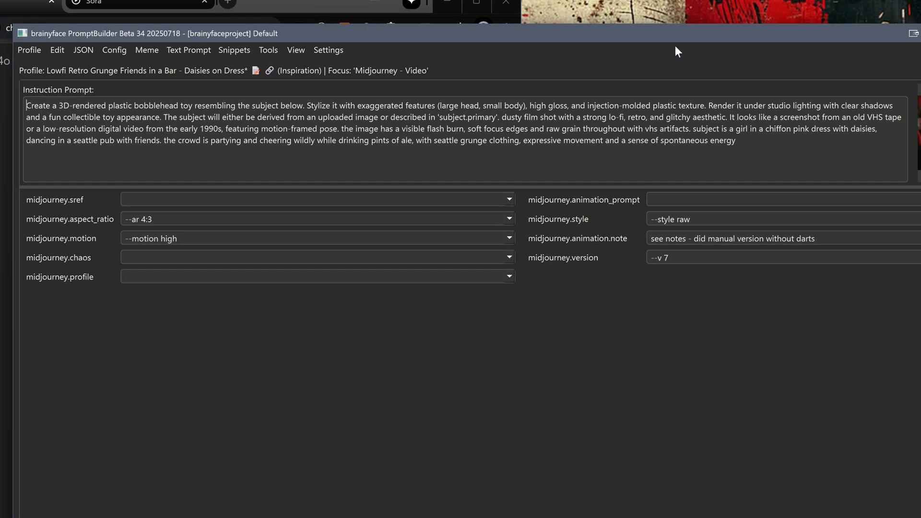
{"action": "left_click", "coordinate": [55, 45]}
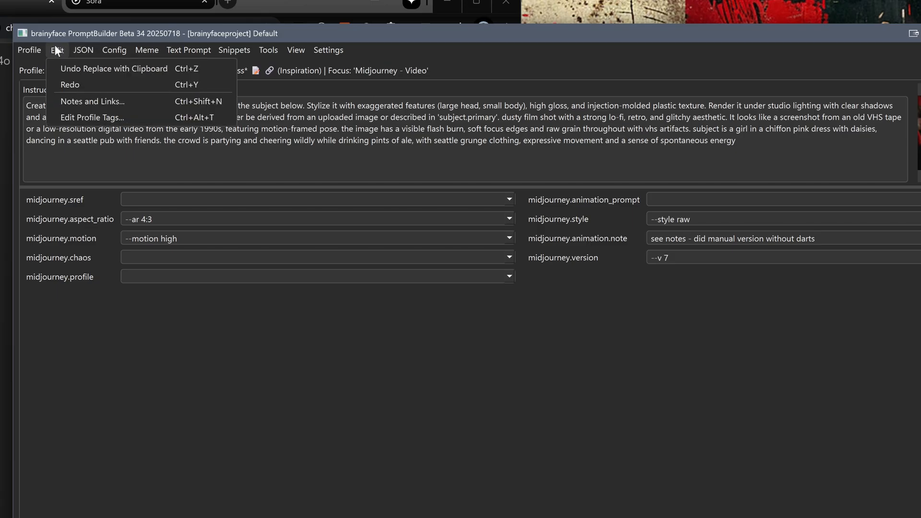
{"action": "left_click", "coordinate": [66, 64]}
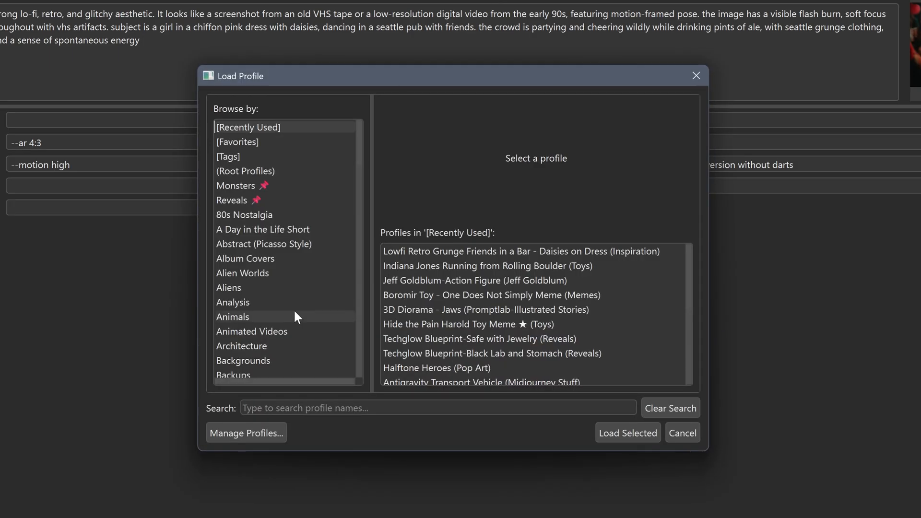
Load the "Techglow Blueprint-Black Lab and Stomach" profile from the Reveals folder
{"action": "scroll", "coordinate": [293, 308], "scroll_direction": "down", "scroll_amount": 3}
{"action": "scroll", "coordinate": [293, 309], "scroll_direction": "up", "scroll_amount": 3}
{"action": "left_click", "coordinate": [240, 200]}
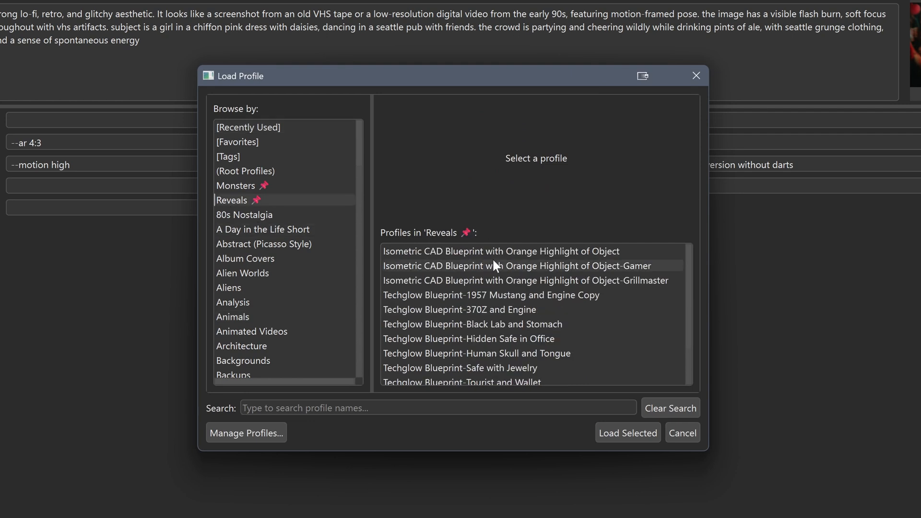
{"action": "left_click", "coordinate": [493, 265]}
{"action": "key", "text": "Down"}
{"action": "key", "text": "Down"}
{"action": "key", "text": "Down"}
{"action": "key", "text": "Down"}
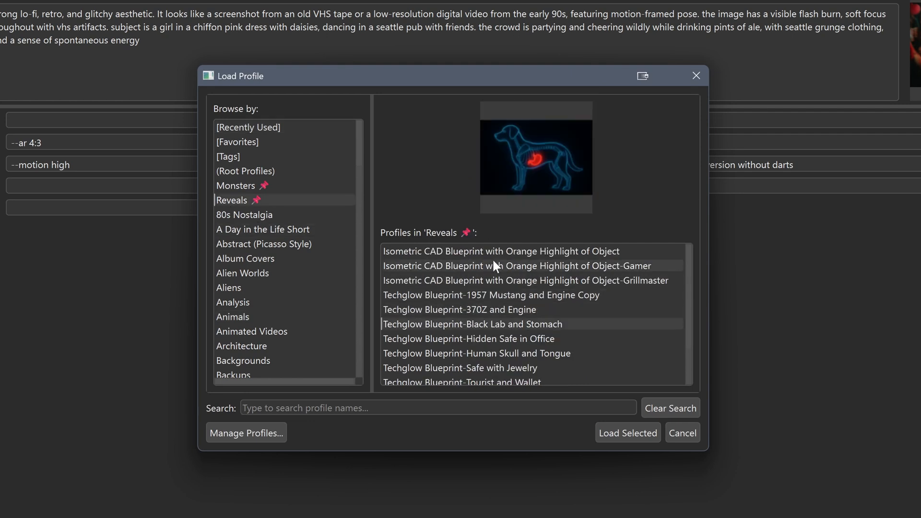
{"action": "left_click", "coordinate": [638, 431]}
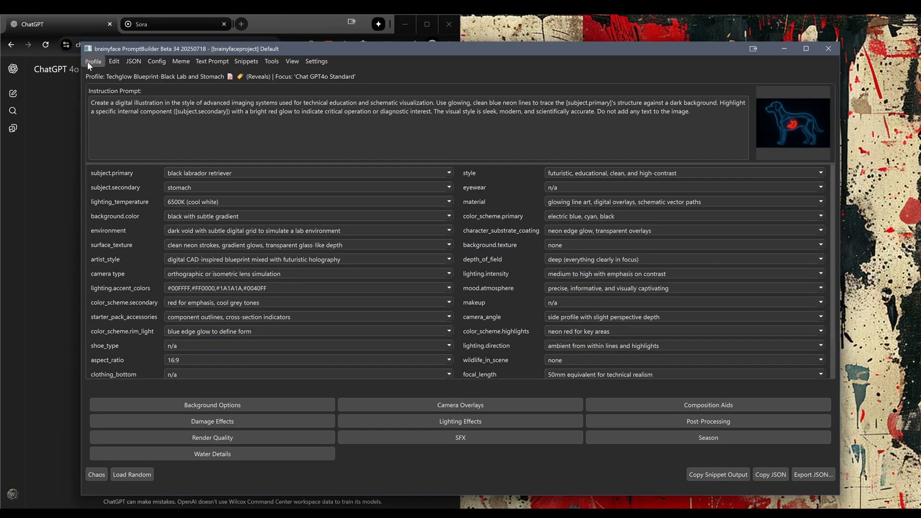
Save a copy of the profile as "Techglow Blueprint-Wall safe with jewelry in it" in the Reveals folder
{"action": "left_click", "coordinate": [94, 61]}
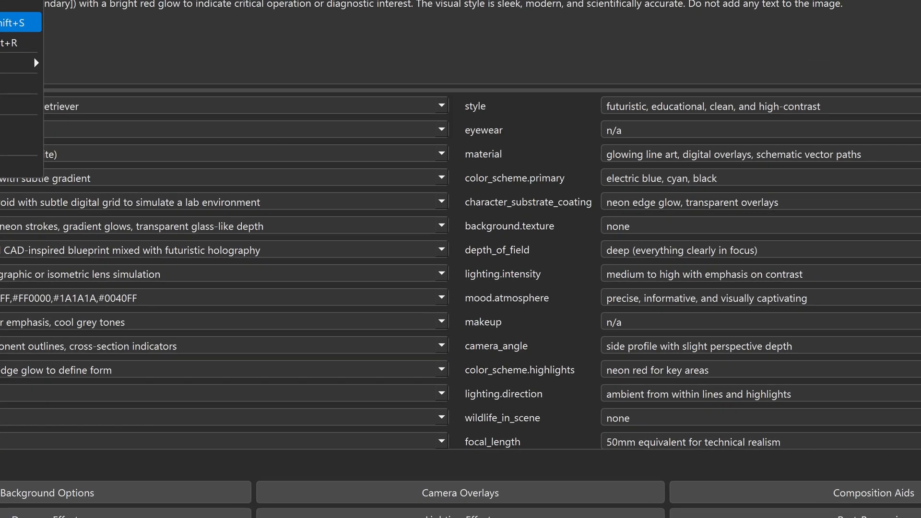
{"action": "left_click", "coordinate": [122, 123]}
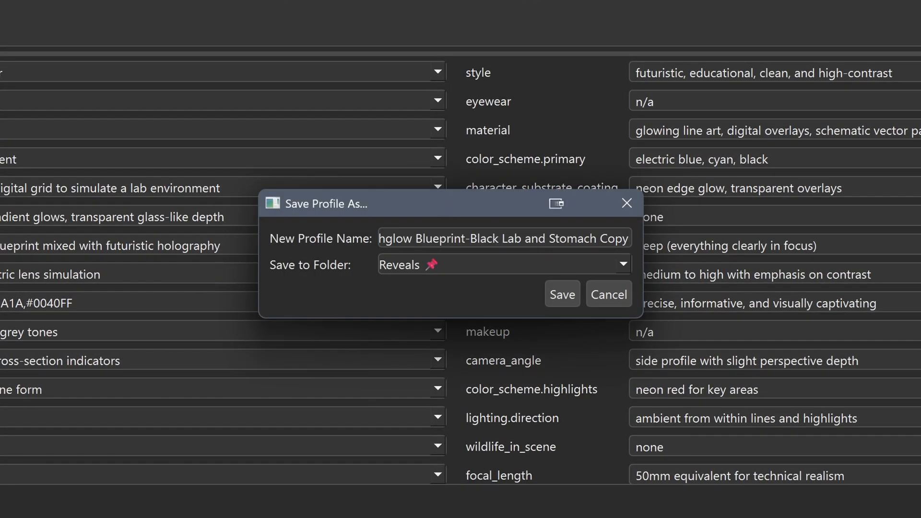
{"action": "left_click_drag", "start_coordinate": [469, 238], "coordinate": [735, 229]}
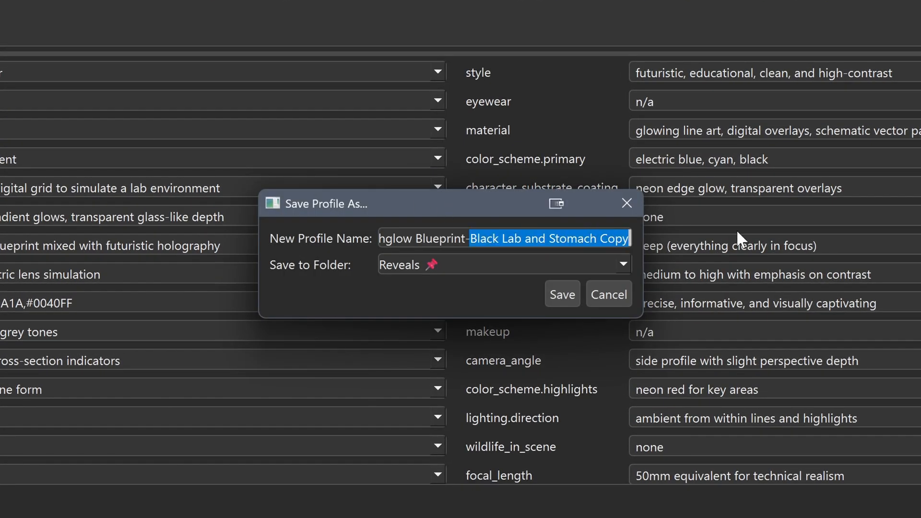
{"action": "type", "text": "S"}
{"action": "key", "text": "BackSpace"}
{"action": "type", "text": "Wall safet"}
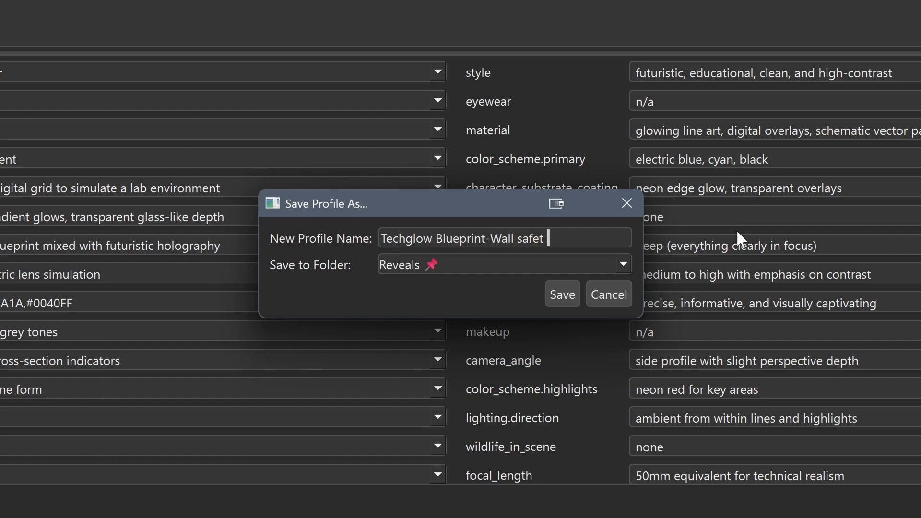
{"action": "key", "text": "BackSpace"}
{"action": "type", "text": "with jewelry in it"}
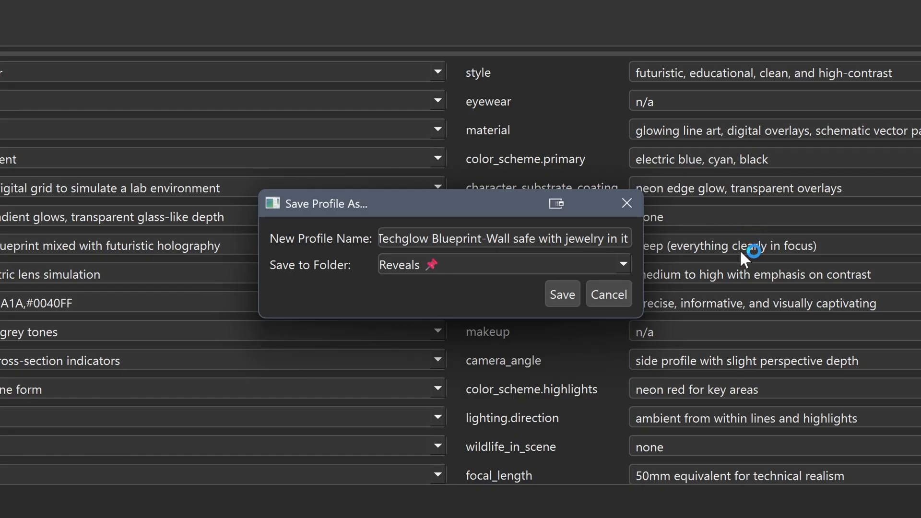
{"action": "left_click", "coordinate": [566, 296]}
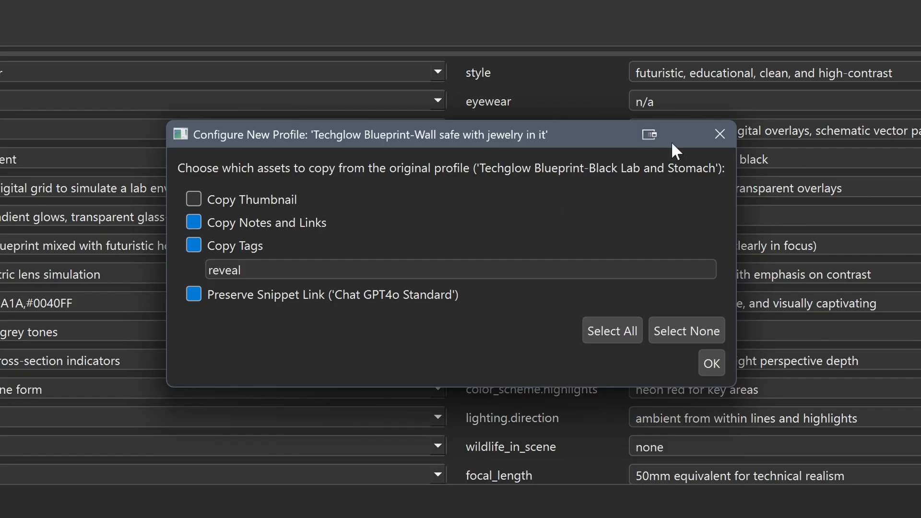
Set the new profile's tags to "reveal, wall safe, jewelry" and confirm the copied assets without the thumbnail
{"action": "type", "text": ", wall safe, jewel"}
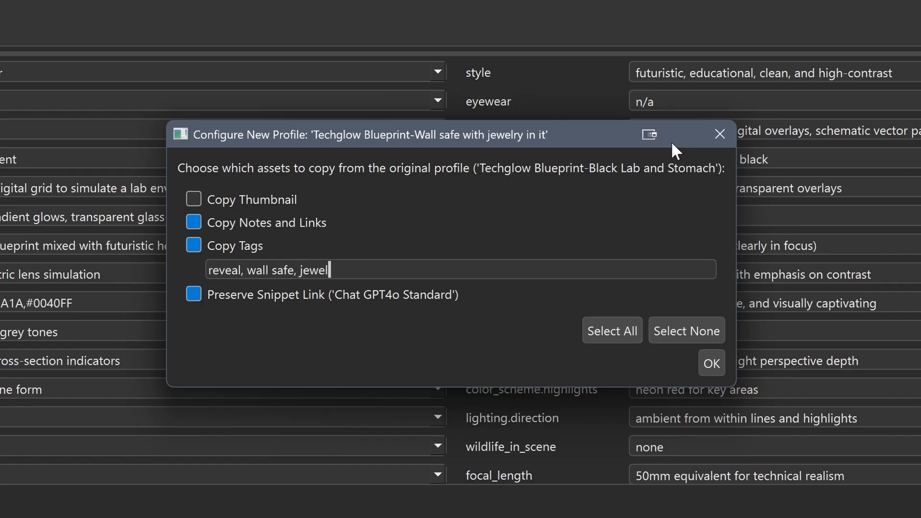
{"action": "type", "text": "ry"}
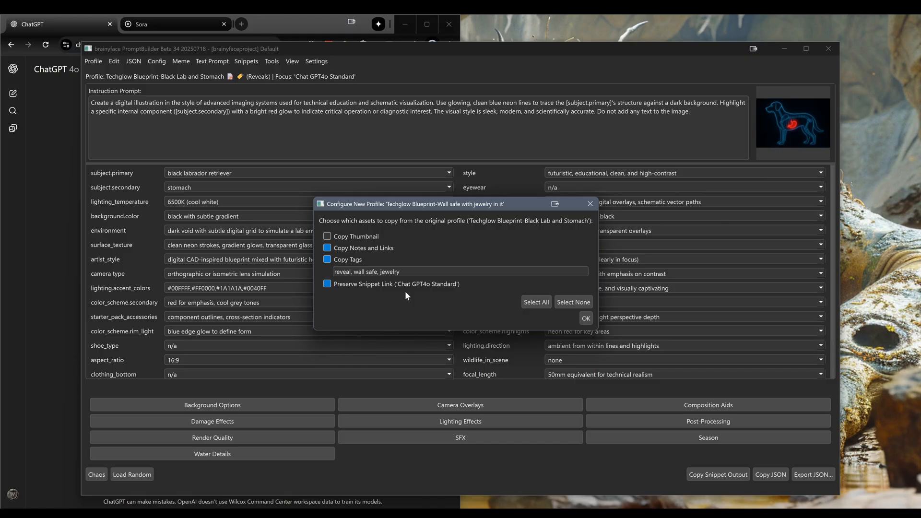
{"action": "left_click", "coordinate": [585, 318]}
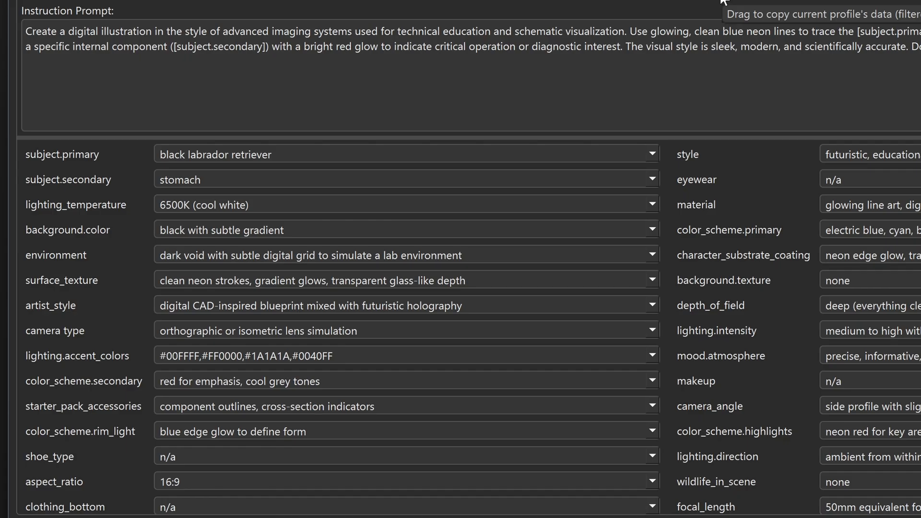
Set the new profile's subject.primary value to "wall safe in a luxury library/den"
{"action": "left_click_drag", "start_coordinate": [287, 154], "coordinate": [108, 149]}
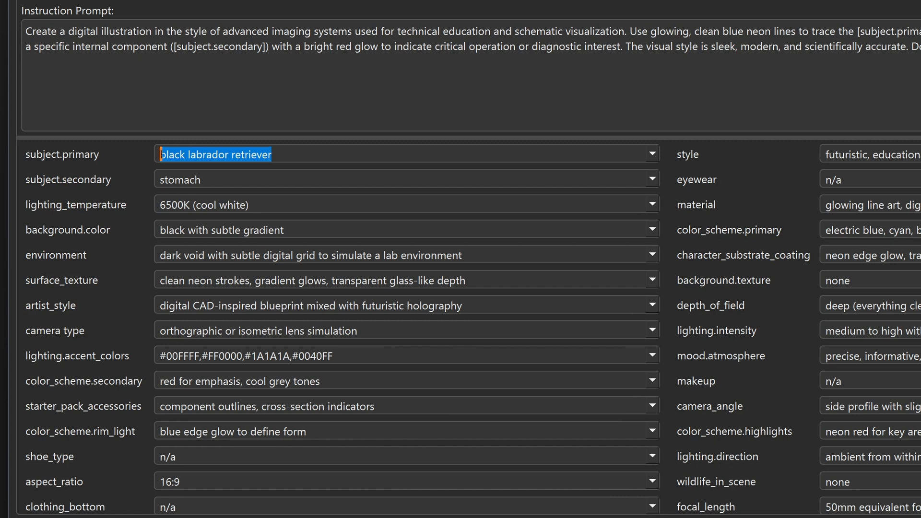
{"action": "type", "text": "wall safet"}
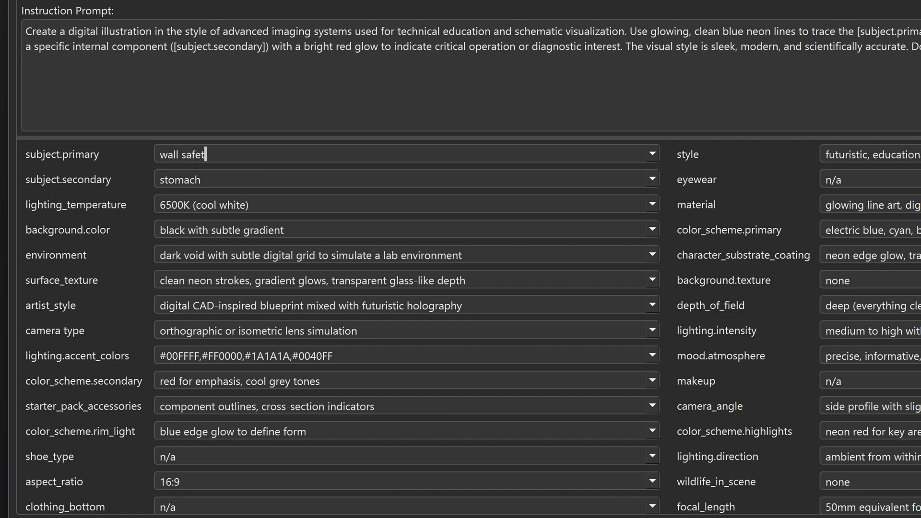
{"action": "key", "text": "BackSpace"}
{"action": "type", "text": "in a luxury library/den"}
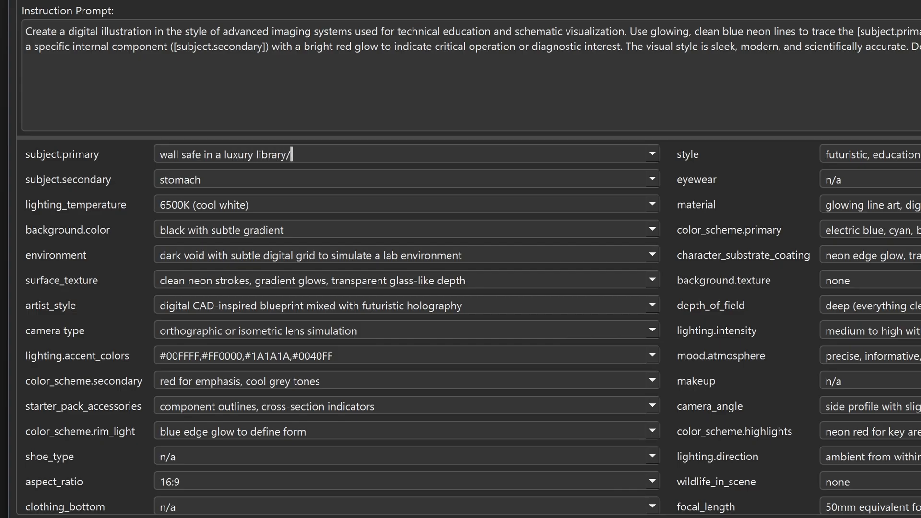
Set the subject.secondary value to "expensive rolex watch and a stack of cash"
{"action": "key", "text": "Tab"}
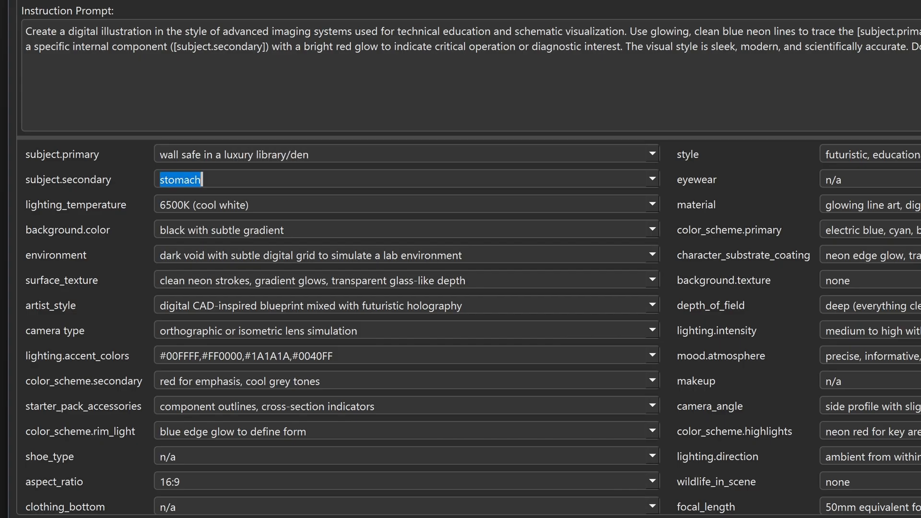
{"action": "type", "text": "expensive "}
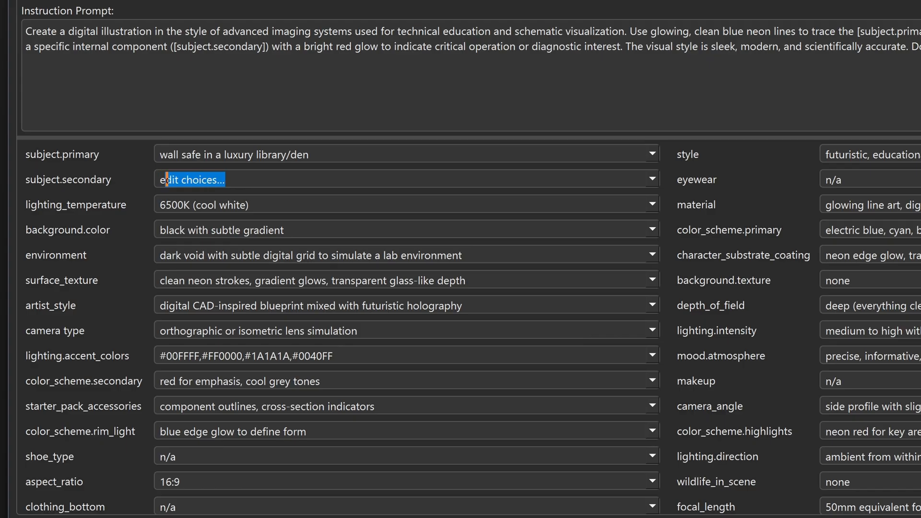
{"action": "type", "text": "rolex watch and a s"}
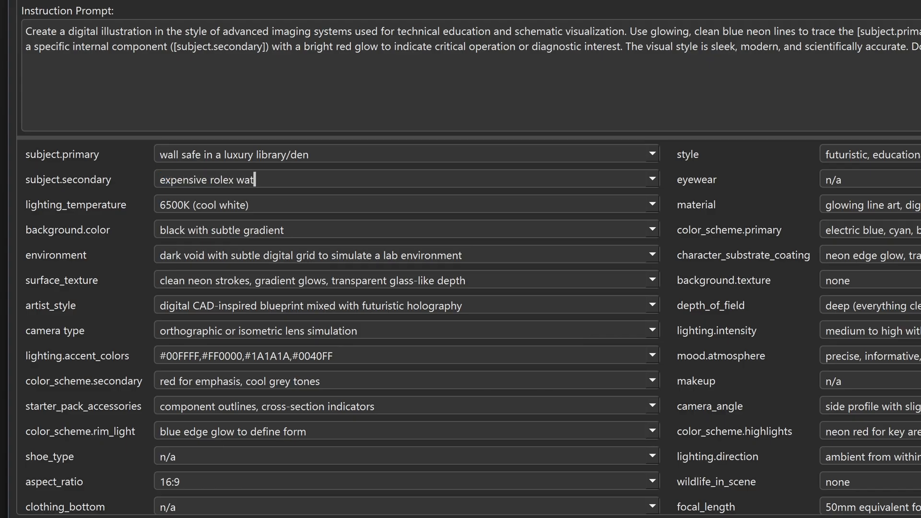
{"action": "type", "text": "tack of cash"}
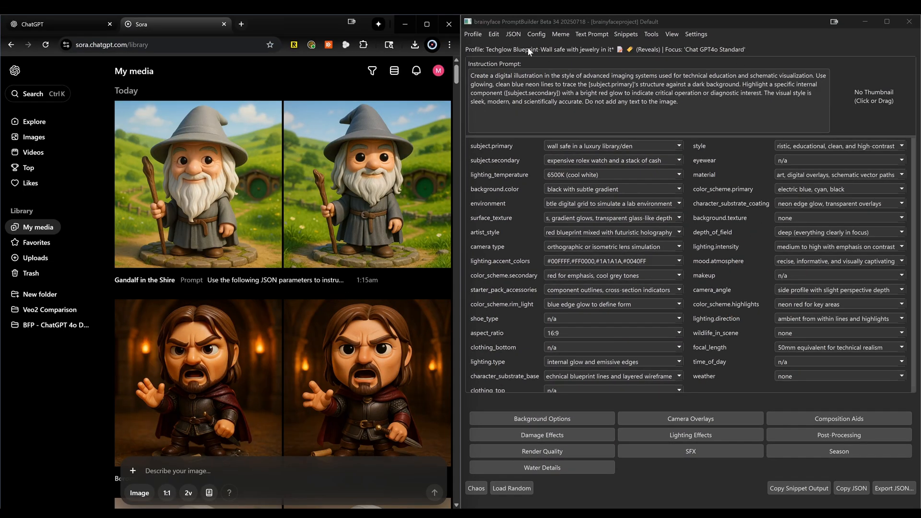
Transfer the profile's snippet output into Sora's image prompt and submit it, and save the wall safe profile in PromptBuilder
{"action": "left_click_drag", "start_coordinate": [529, 50], "coordinate": [169, 474]}
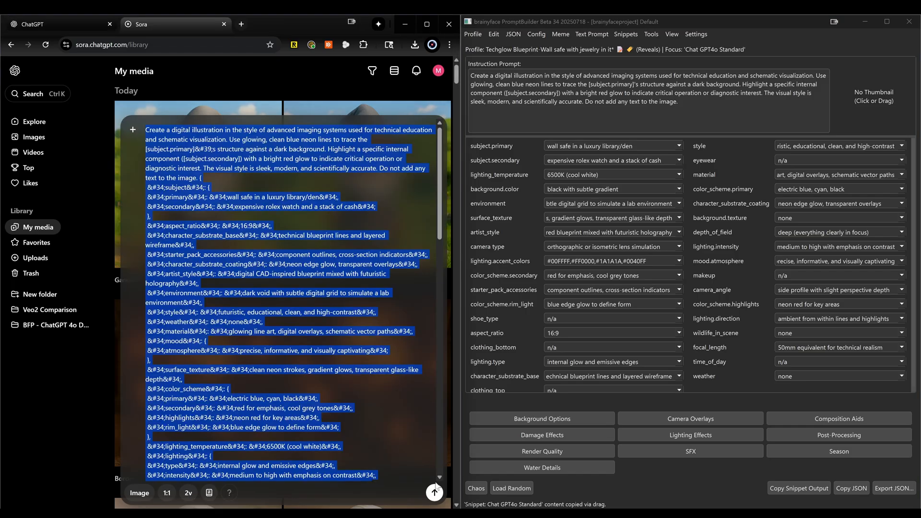
{"action": "left_click", "coordinate": [767, 25]}
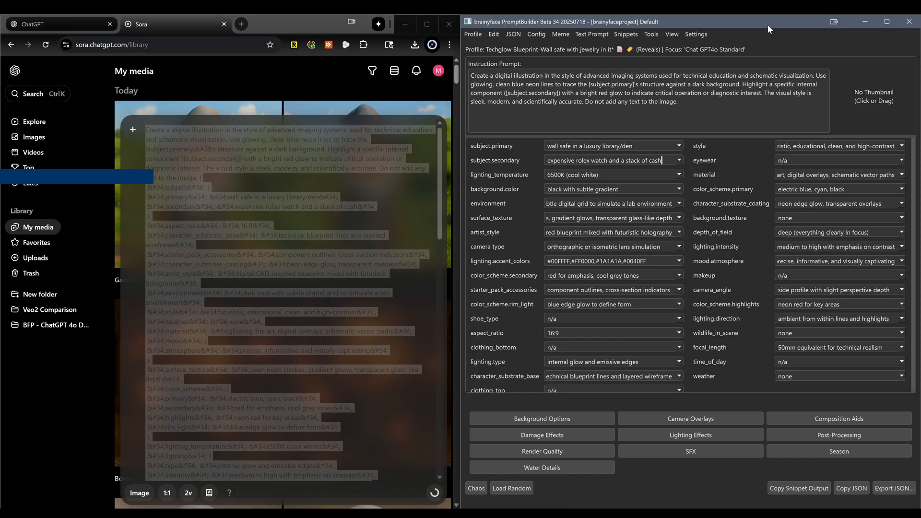
{"action": "double_click", "coordinate": [767, 24]}
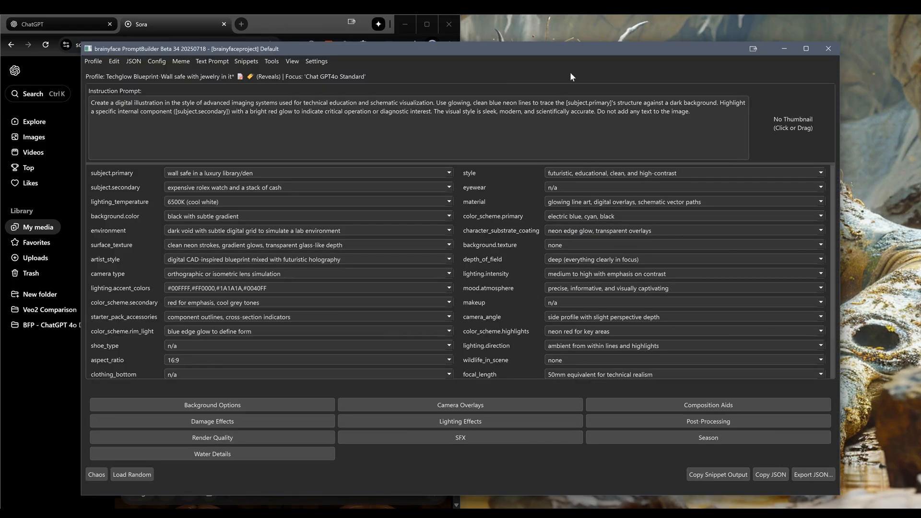
{"action": "key", "text": "ctrl+s"}
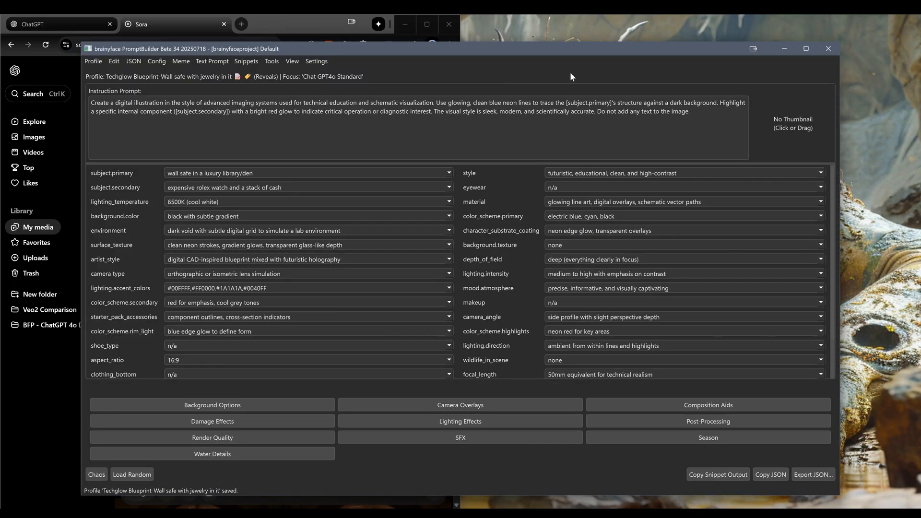
Find the "Gandalf Toy Meme - A Wizard is Never Late" profile through the meme tag, load it, and place PromptBuilder beside Sora
{"action": "key", "text": "ctrl+m"}
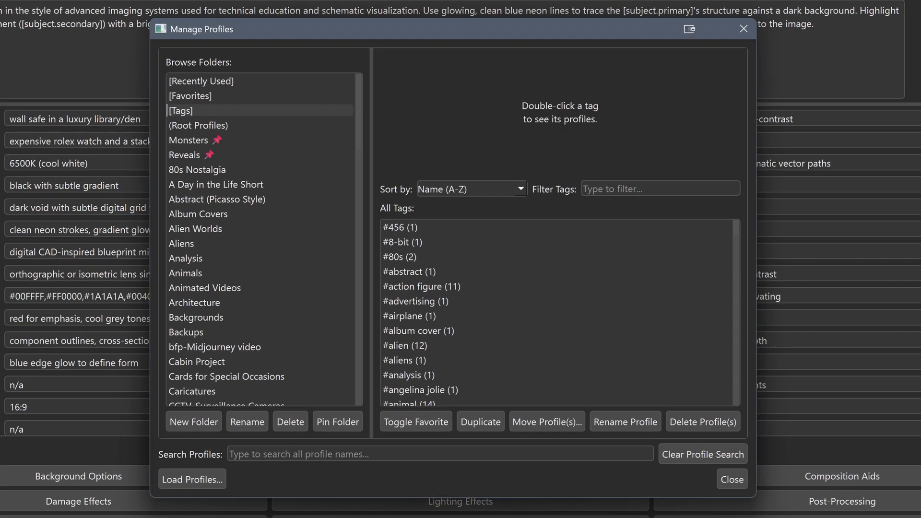
{"action": "type", "text": "meme"}
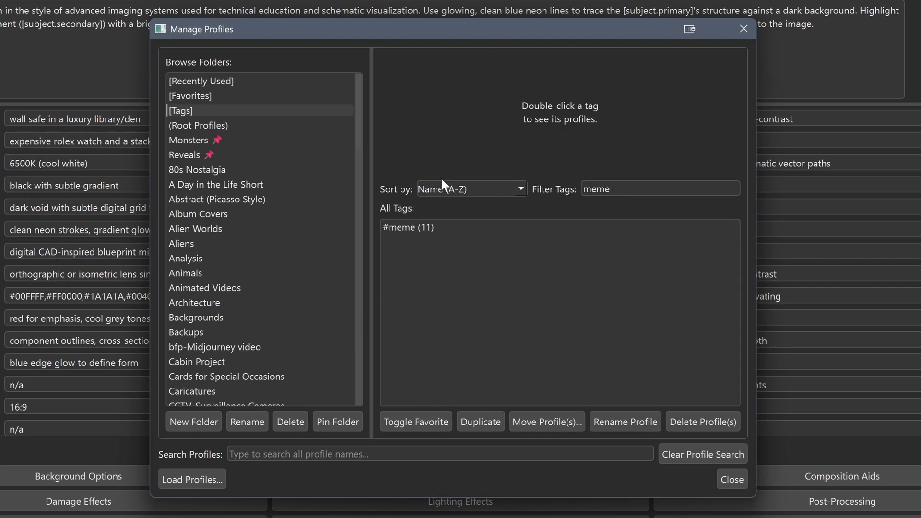
{"action": "double_click", "coordinate": [419, 228]}
{"action": "scroll", "coordinate": [511, 327], "scroll_direction": "down", "scroll_amount": 1}
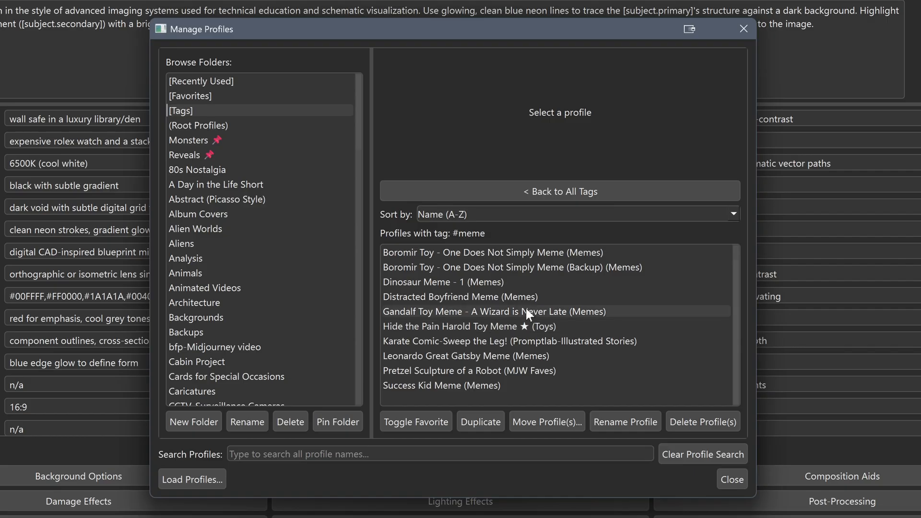
{"action": "left_click", "coordinate": [525, 309]}
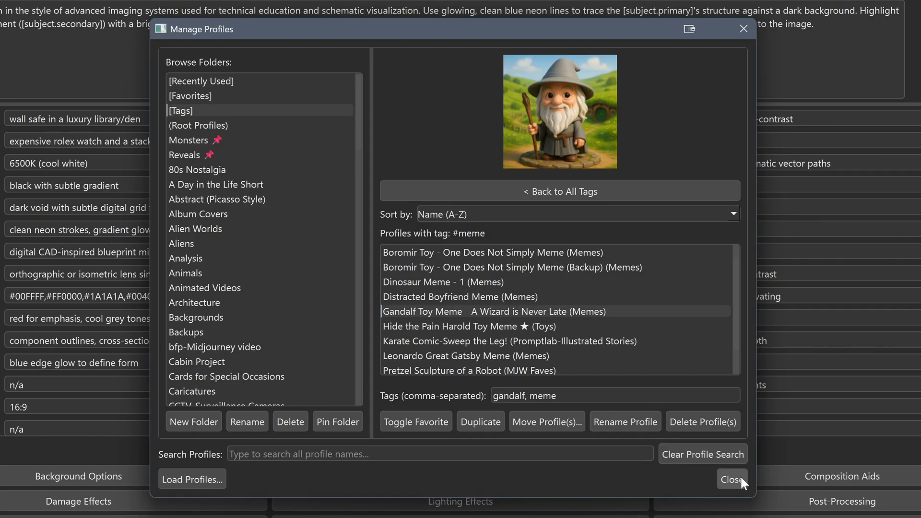
{"action": "double_click", "coordinate": [575, 312]}
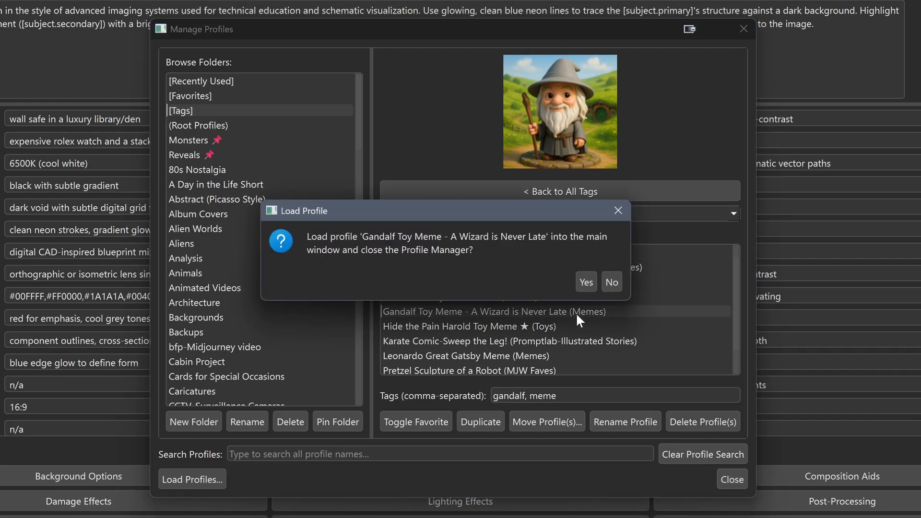
{"action": "left_click", "coordinate": [586, 282]}
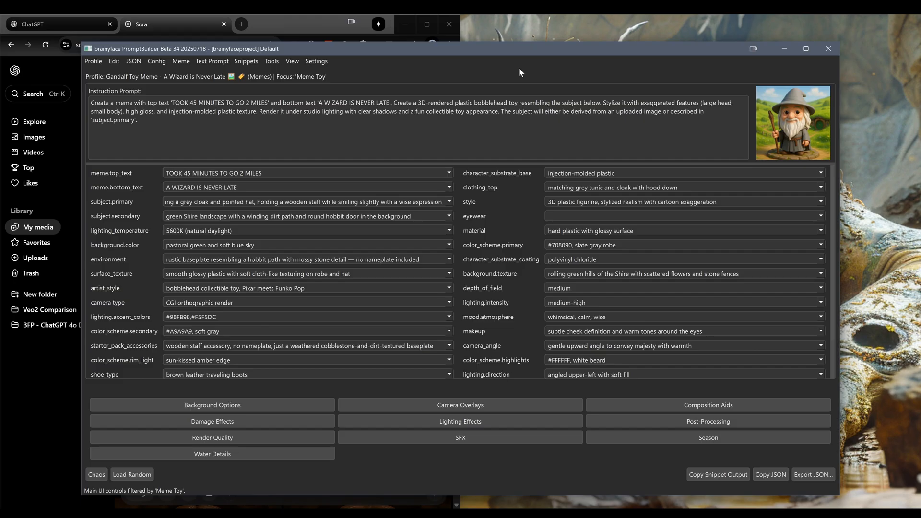
{"action": "key", "text": "super+Right"}
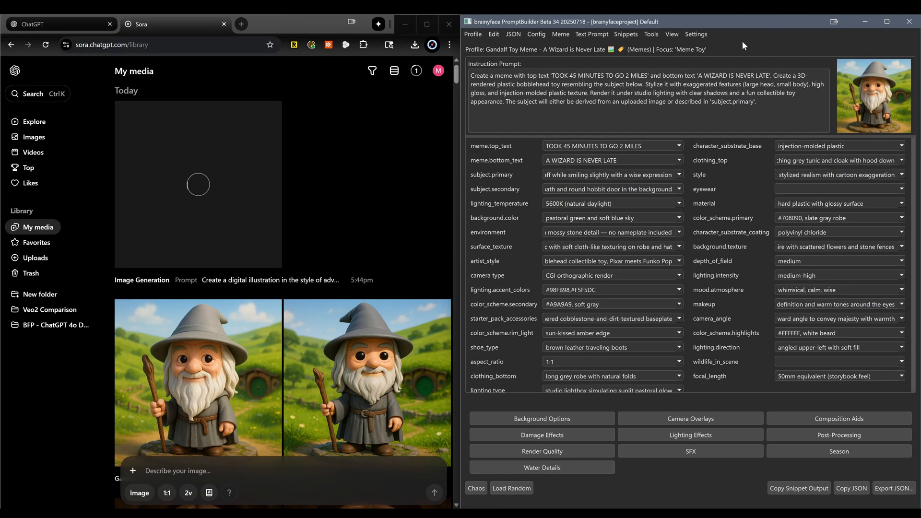
{"action": "left_click", "coordinate": [652, 34]}
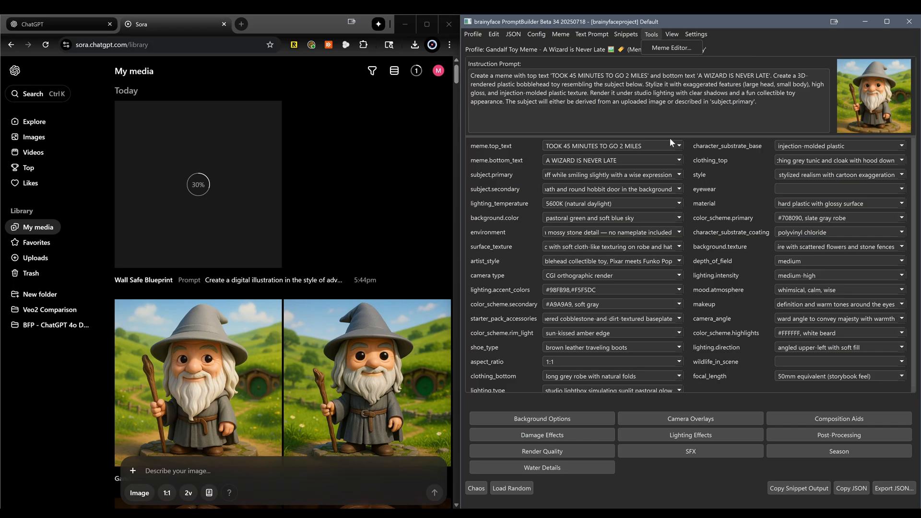
{"action": "left_click", "coordinate": [770, 31]}
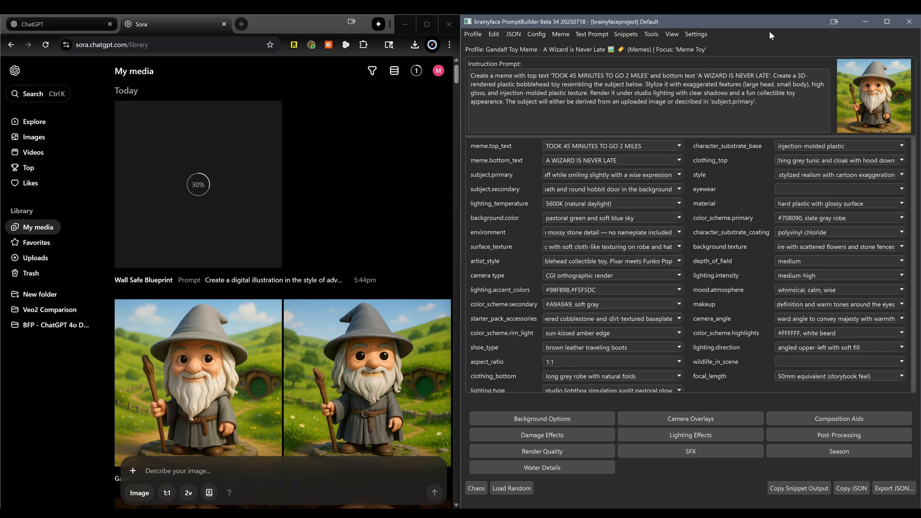
{"action": "left_click", "coordinate": [659, 33]}
{"action": "left_click", "coordinate": [662, 48]}
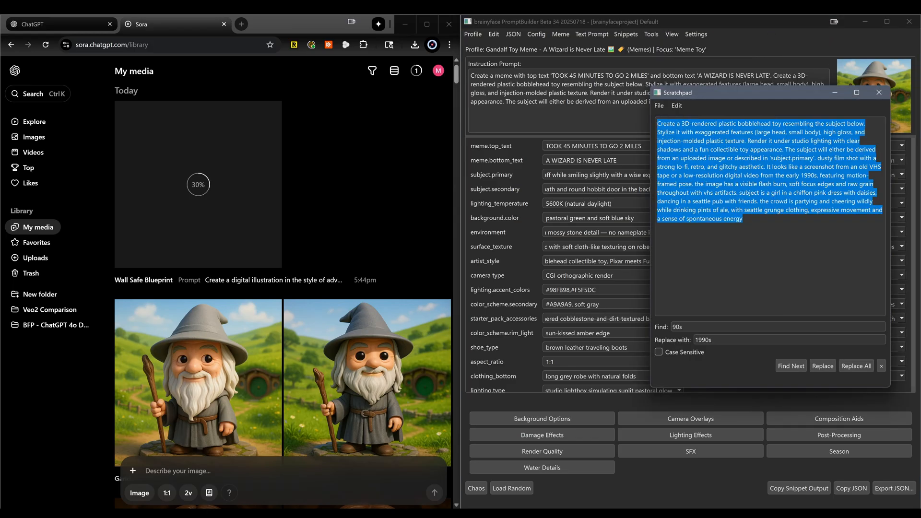
{"action": "left_click", "coordinate": [878, 92]}
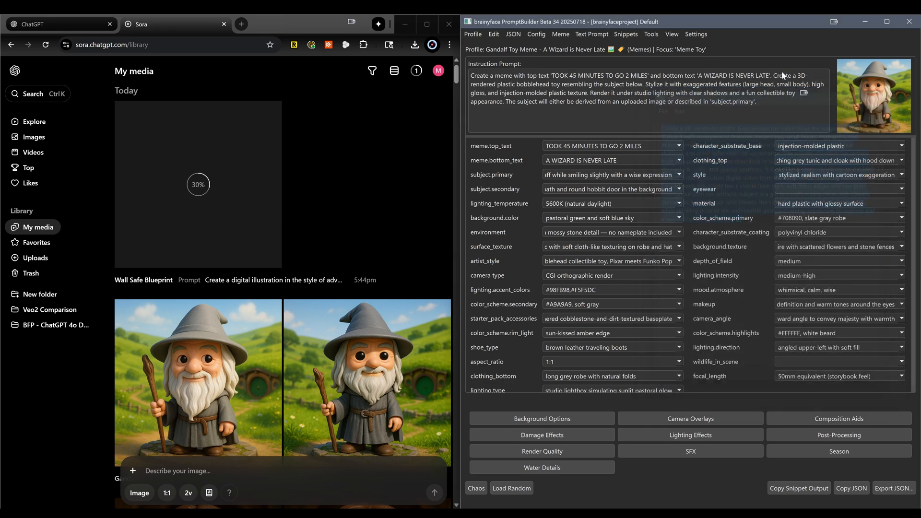
Open the Gandalf meme in the Meme Editor and set the top font size to 81 and the bottom font size to 109
{"action": "left_click", "coordinate": [650, 35]}
{"action": "left_click", "coordinate": [656, 48]}
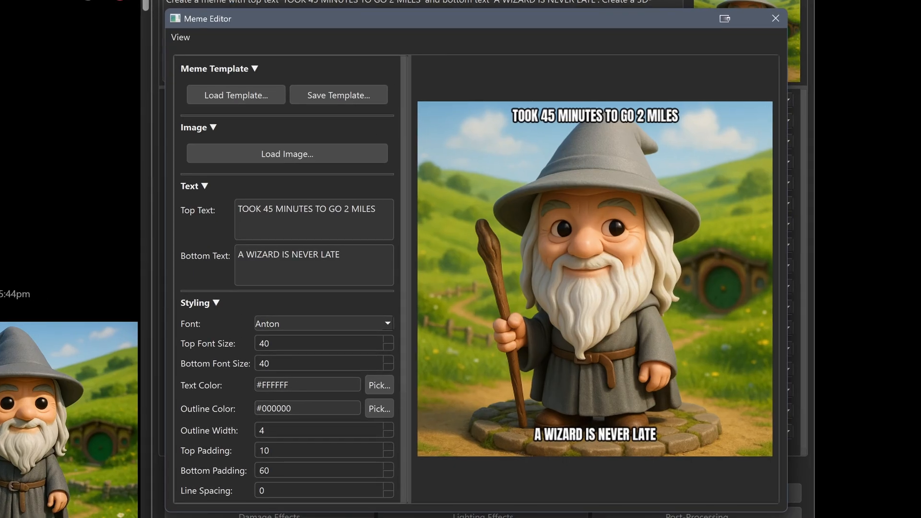
{"action": "scroll", "coordinate": [399, 59], "scroll_direction": "down", "scroll_amount": 2}
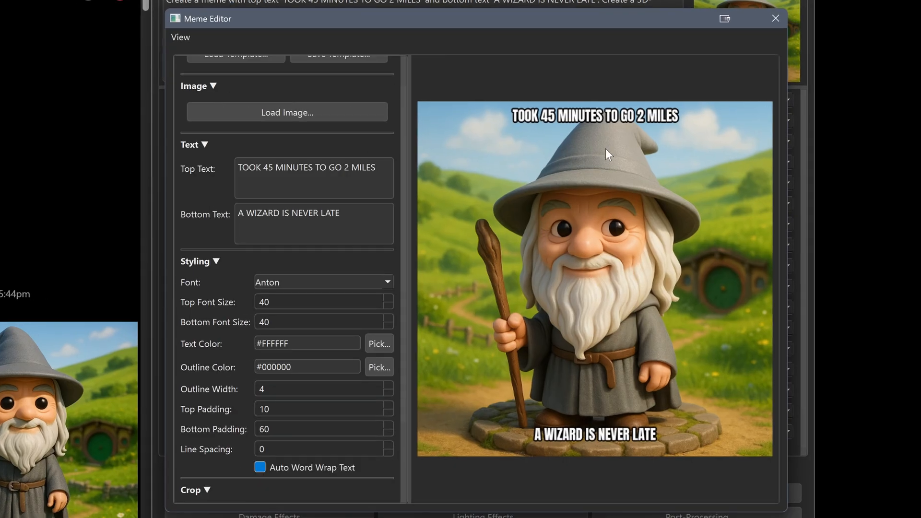
{"action": "scroll", "coordinate": [224, 301], "scroll_direction": "up", "scroll_amount": 2}
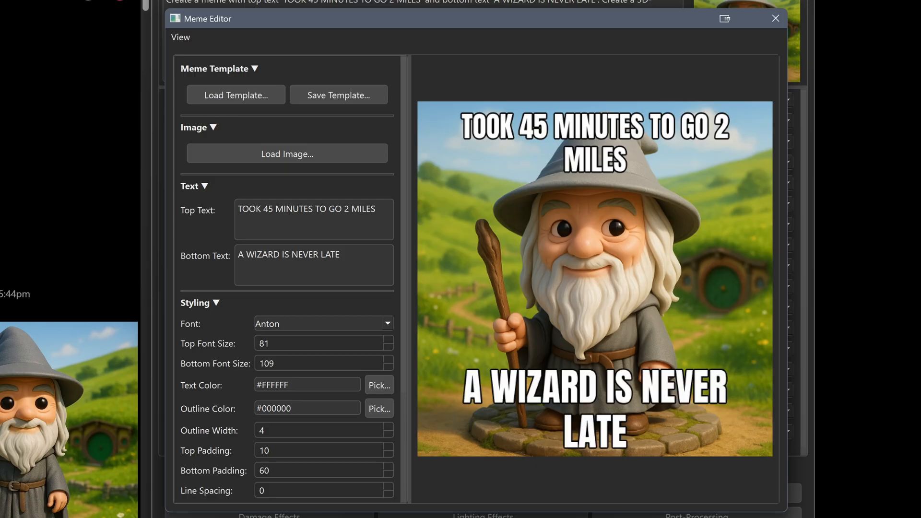
{"action": "scroll", "coordinate": [300, 429], "scroll_direction": "down", "scroll_amount": 4}
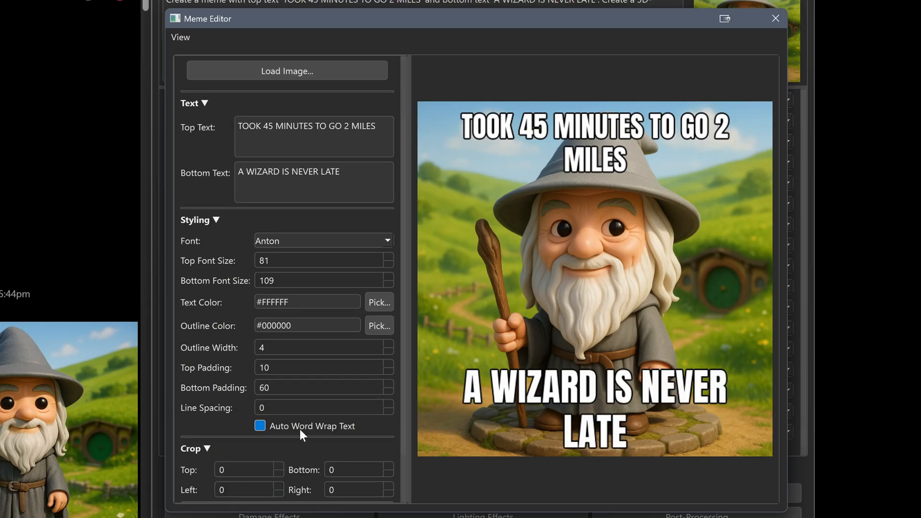
Turn off automatic word wrapping for the Gandalf meme's text and close the Meme Editor
{"action": "left_click", "coordinate": [260, 426]}
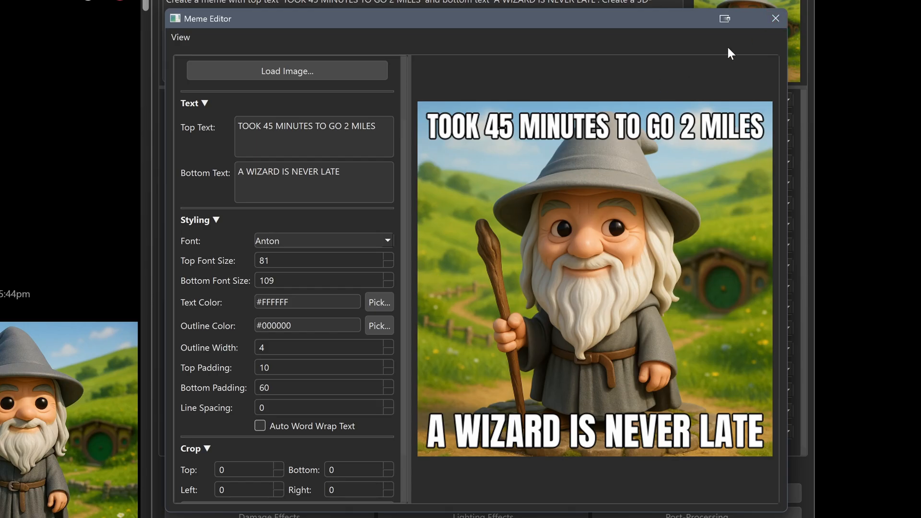
{"action": "left_click", "coordinate": [775, 19]}
{"action": "left_click", "coordinate": [486, 303]}
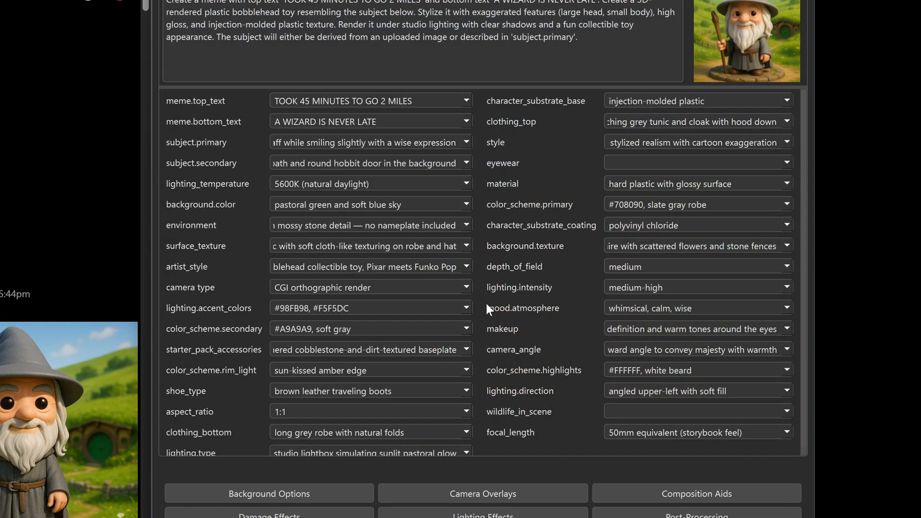
Reopen the Meme Editor to check the meme's text styling, close it, and save the Gandalf profile
{"action": "left_click", "coordinate": [528, 32]}
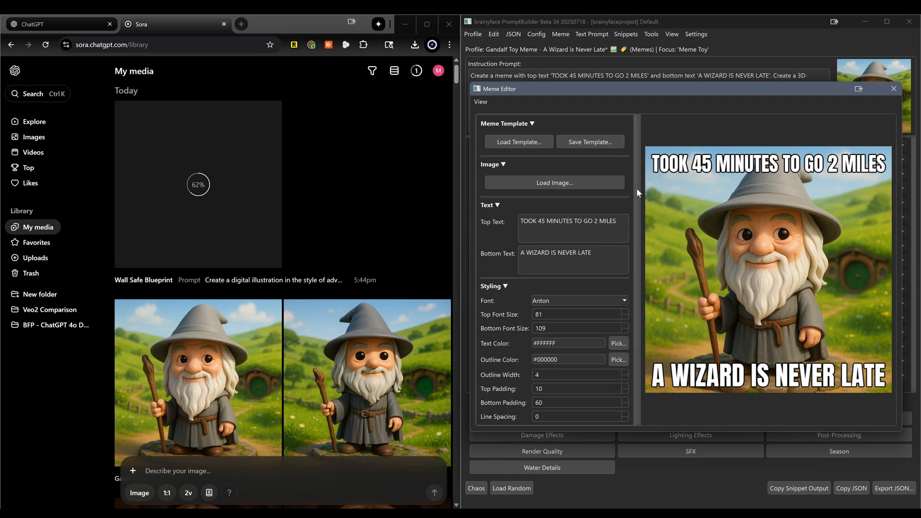
{"action": "left_click", "coordinate": [893, 89]}
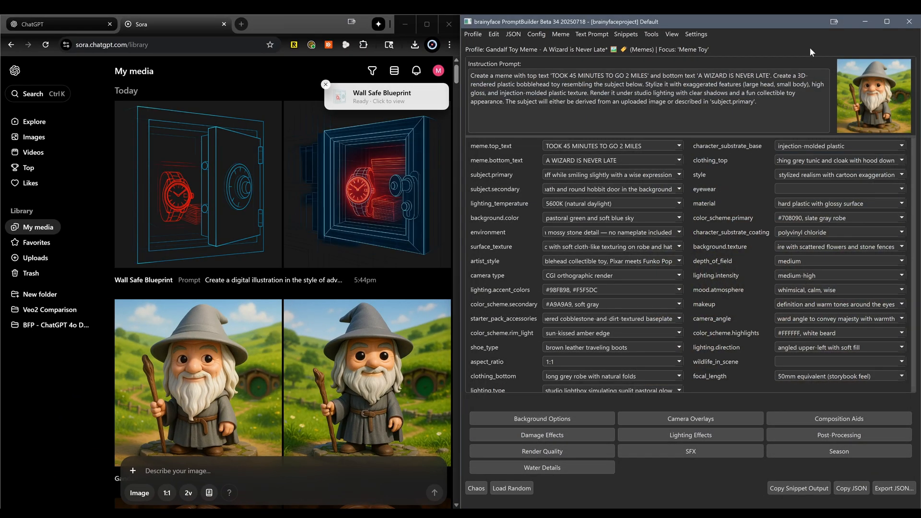
{"action": "key", "text": "ctrl+s"}
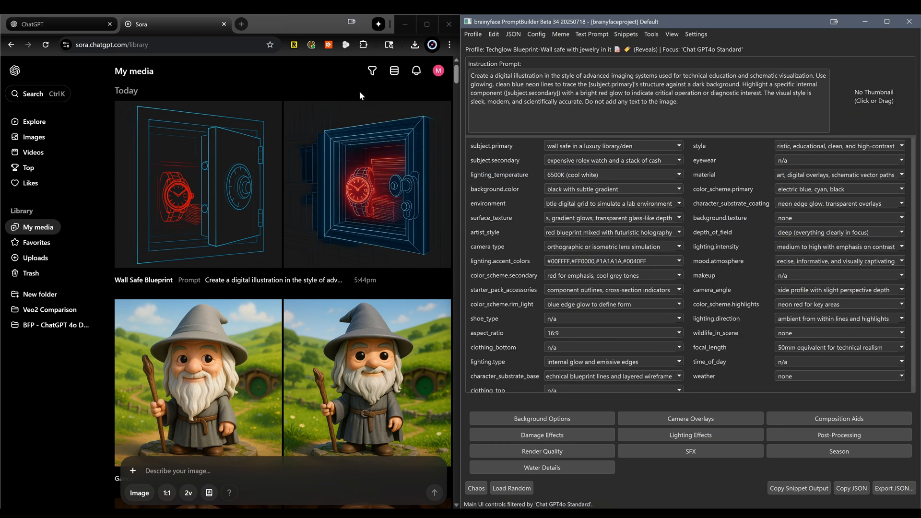
Open the first generated Wall Safe Blueprint image in Sora and download it
{"action": "left_click", "coordinate": [254, 167]}
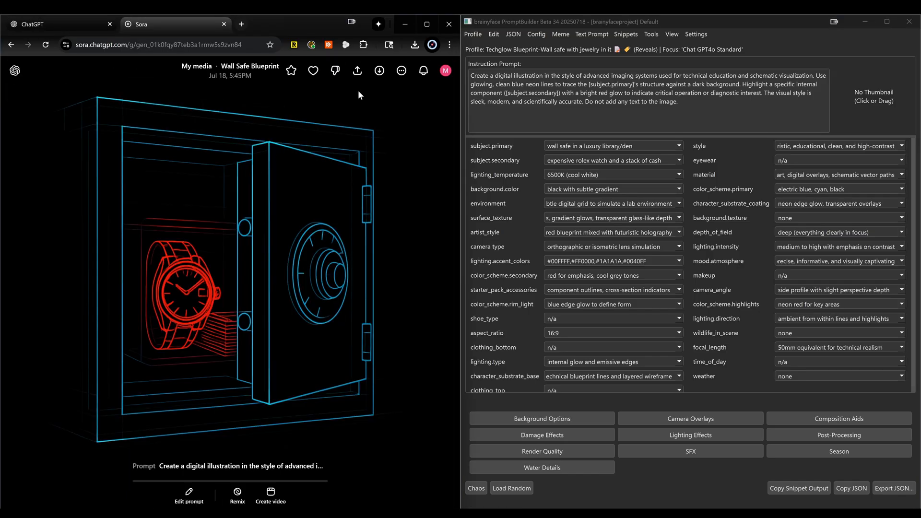
{"action": "left_click", "coordinate": [378, 72]}
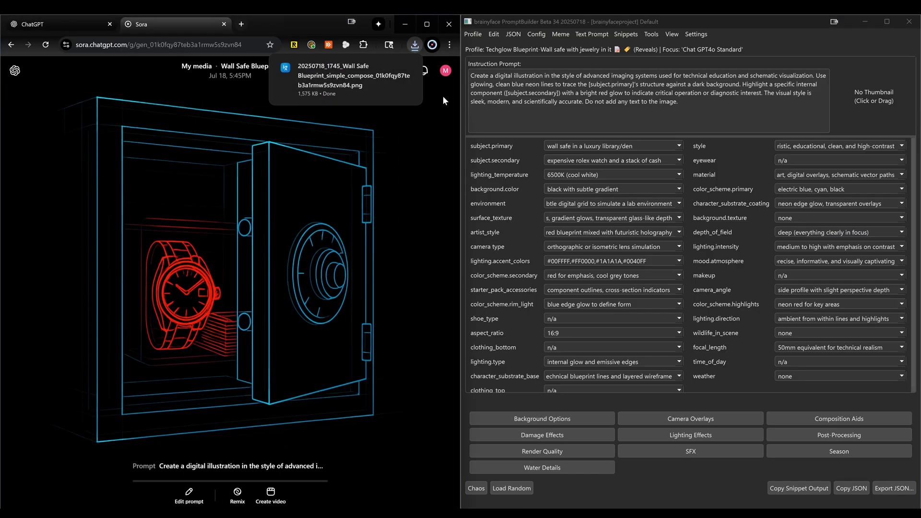
Set the downloaded Wall Safe image as the thumbnail of the Techglow Blueprint profile in PromptBuilder and save the profile
{"action": "left_click_drag", "start_coordinate": [394, 83], "coordinate": [887, 93]}
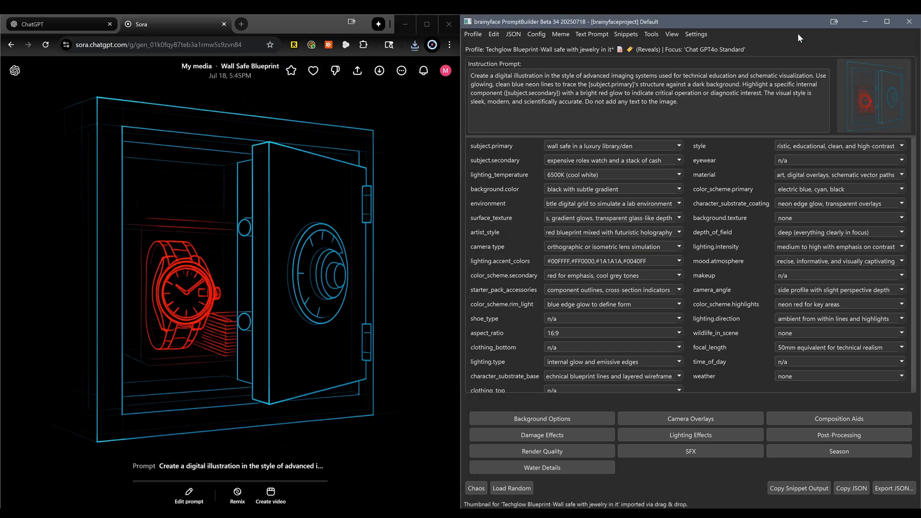
{"action": "left_click", "coordinate": [438, 98]}
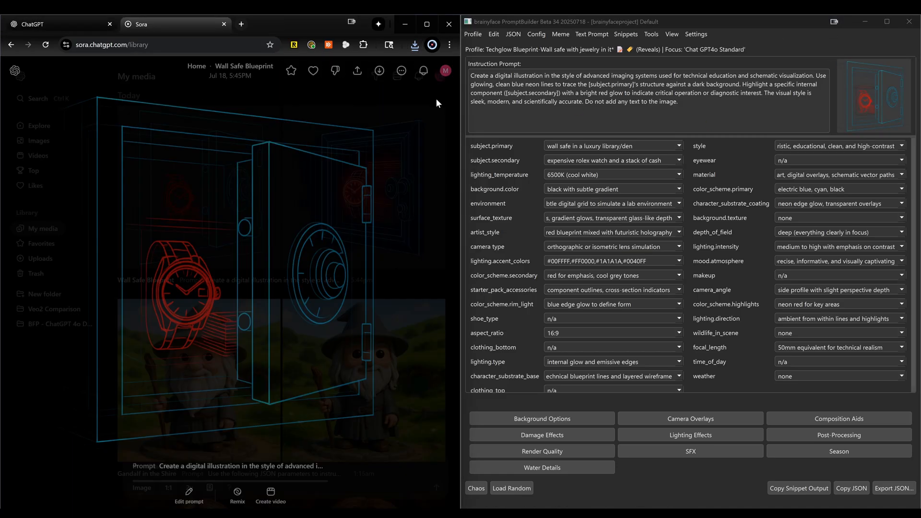
{"action": "left_click", "coordinate": [686, 22]}
{"action": "key", "text": "ctrl+space"}
{"action": "key", "text": "space"}
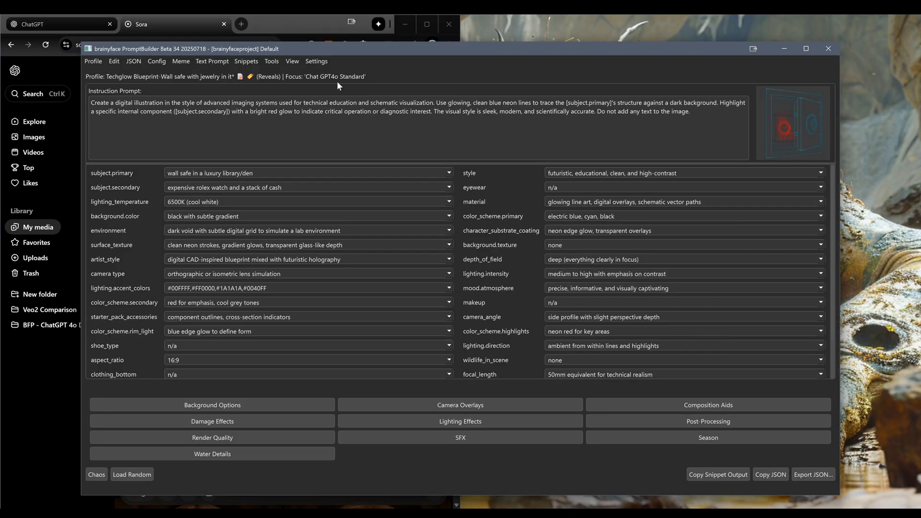
{"action": "key", "text": "ctrl+s"}
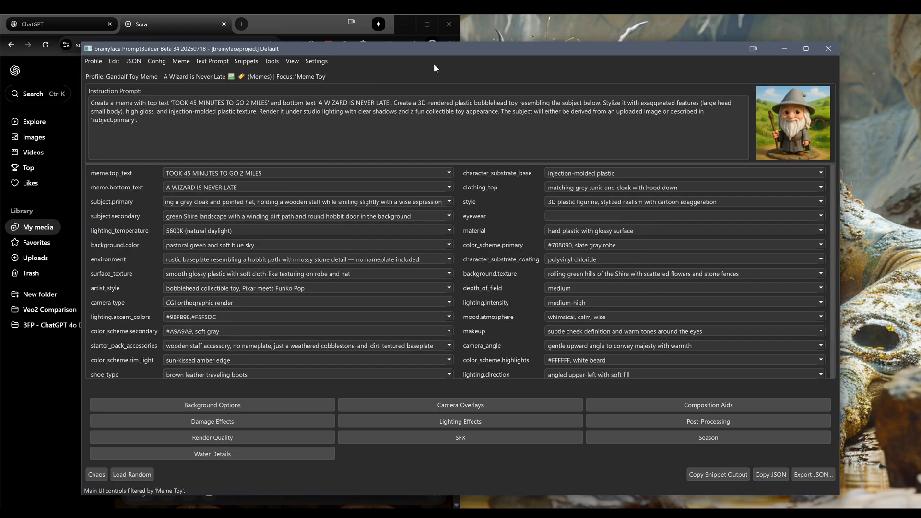
Clear the meme.top_text and meme.bottom_text values of the Gandalf Toy Meme profile
{"action": "key", "text": "super+Right"}
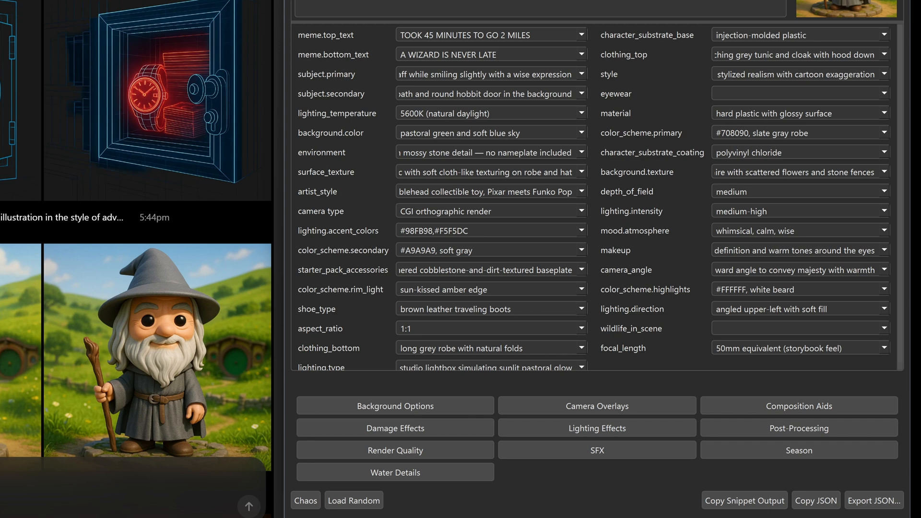
{"action": "left_click", "coordinate": [830, 503]}
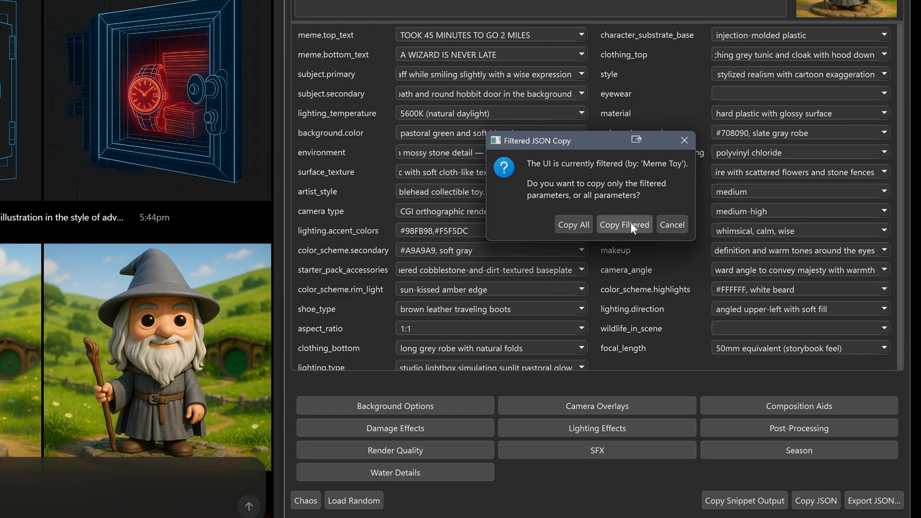
{"action": "left_click", "coordinate": [674, 224]}
{"action": "right_click", "coordinate": [344, 36]}
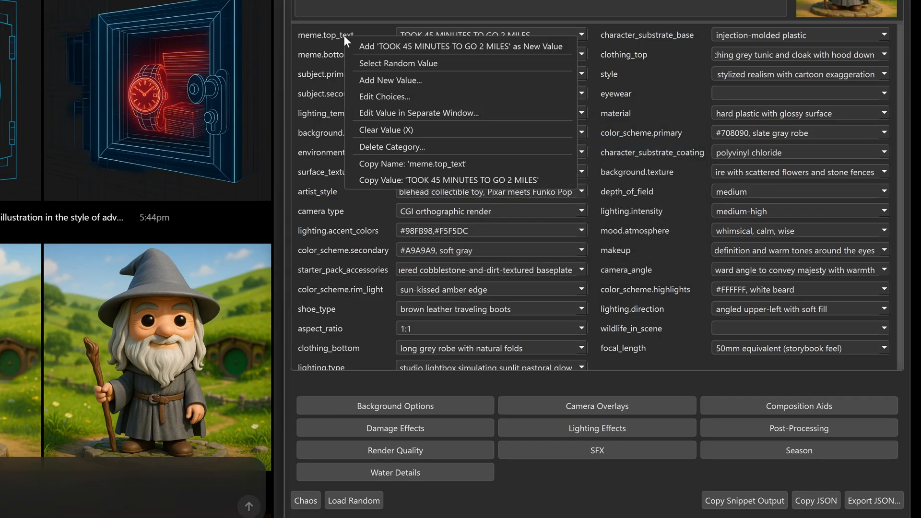
{"action": "left_click", "coordinate": [378, 130]}
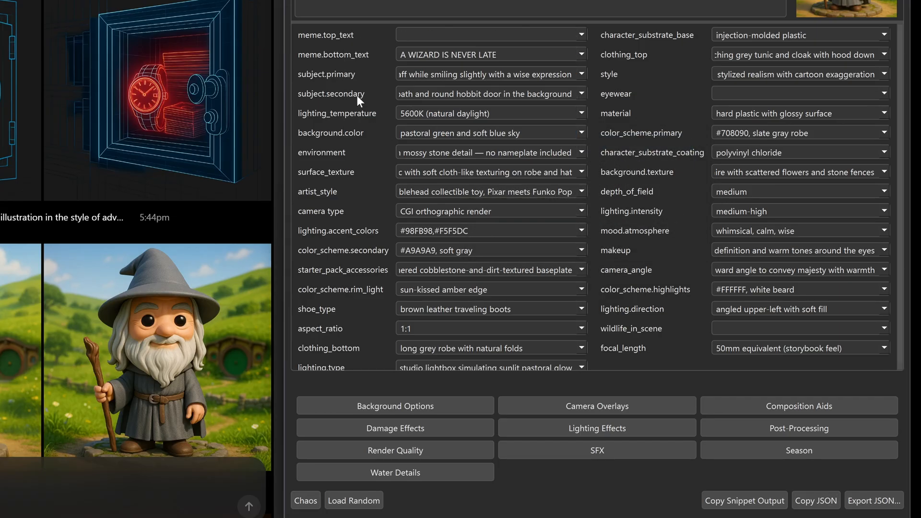
{"action": "right_click", "coordinate": [338, 54]}
{"action": "left_click", "coordinate": [378, 148]}
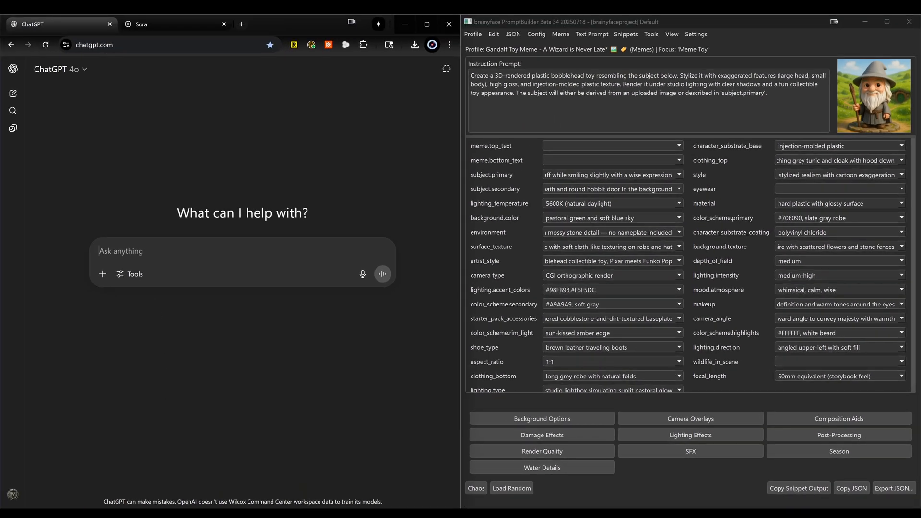
Ask ChatGPT to use the pasted profile JSON to create a new JSON file for a disaster/fire girl meme
{"action": "type", "text": "use this json "}
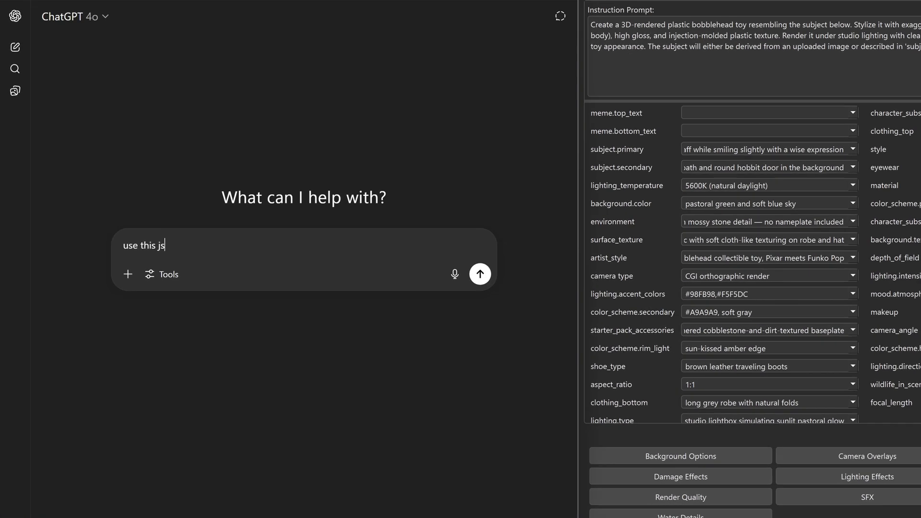
{"action": "type", "text": "data to crea"}
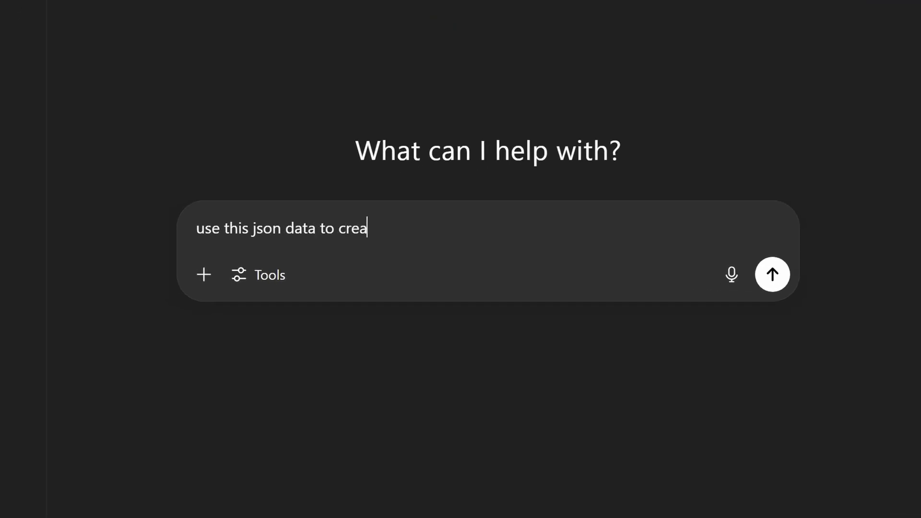
{"action": "type", "text": "te a new json file "}
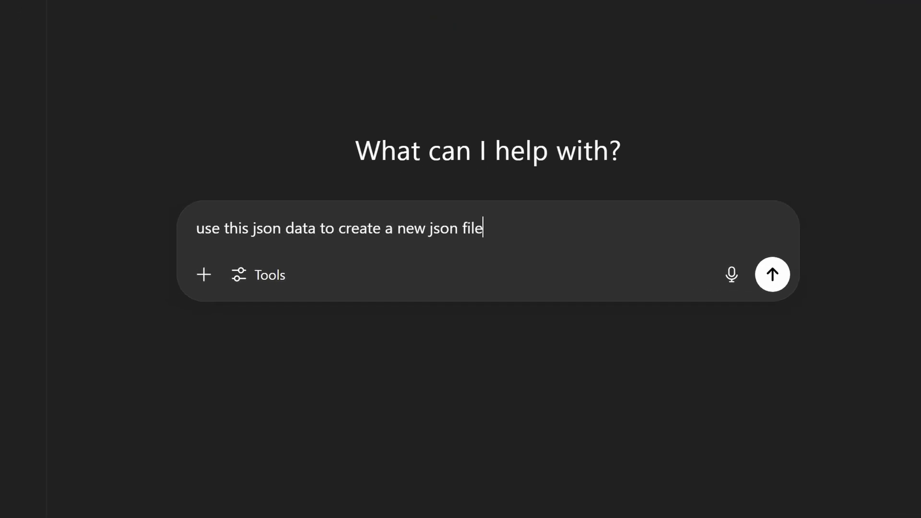
{"action": "type", "text": "that will be used to c"}
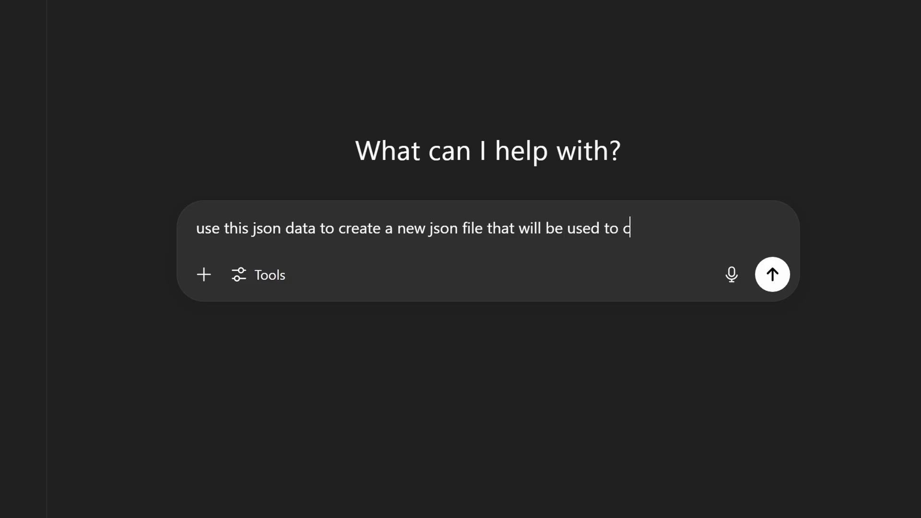
{"action": "type", "text": "reat a meme for "}
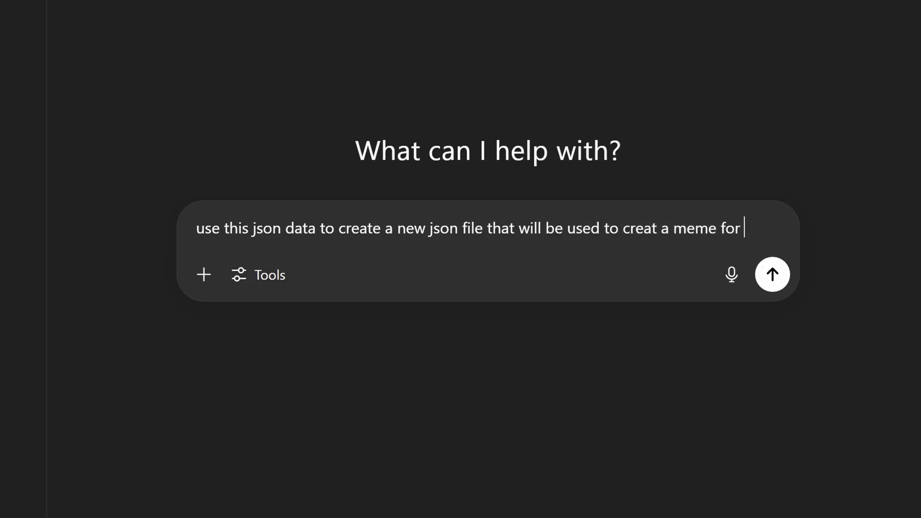
{"action": "type", "text": "the disaster/"}
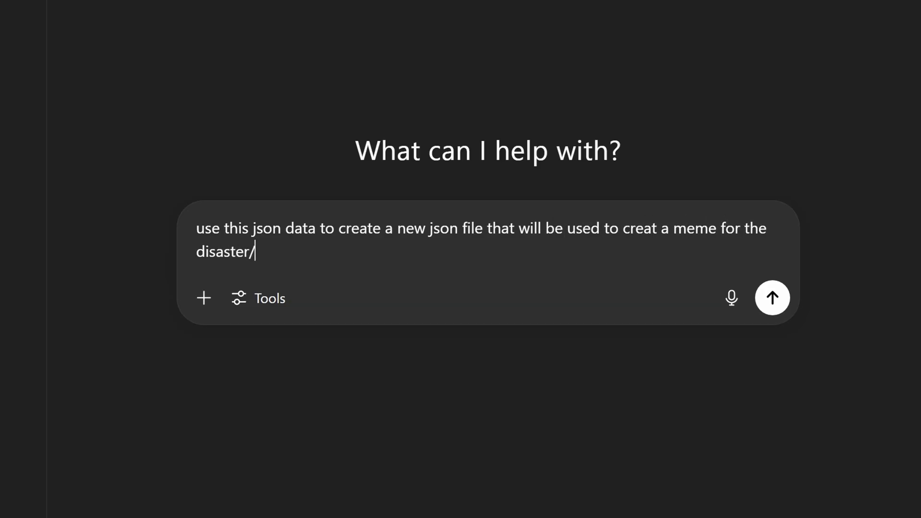
{"action": "type", "text": "fire girl"}
{"action": "key", "text": "shift+Return"}
{"action": "key", "text": "ctrl+v"}
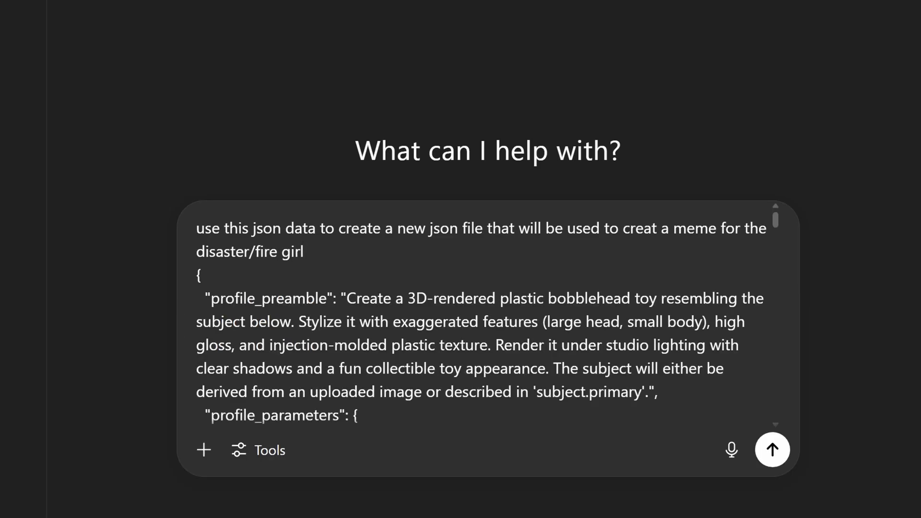
{"action": "left_click", "coordinate": [772, 450]}
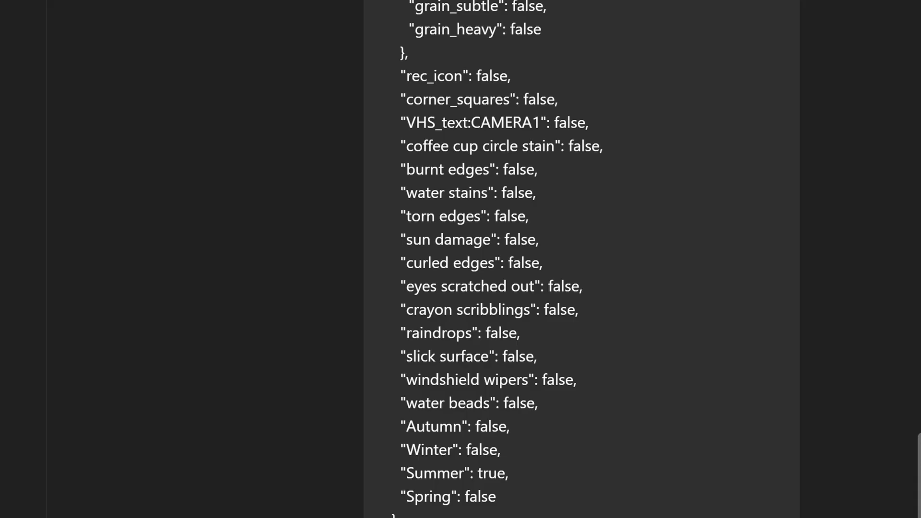
Examine the meme text, subject, styling and effects parameters in ChatGPT's generated Disaster Girl JSON
{"action": "scroll", "coordinate": [827, 259], "scroll_direction": "down", "scroll_amount": 6}
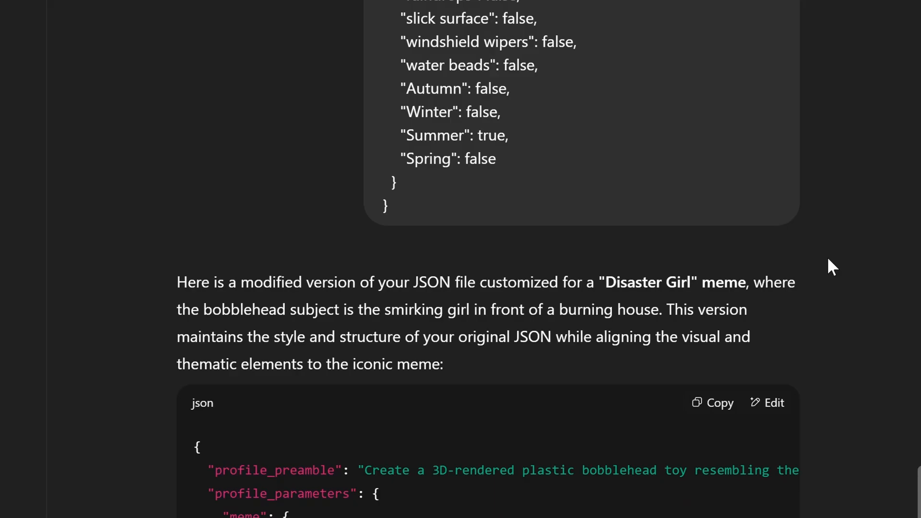
{"action": "scroll", "coordinate": [828, 259], "scroll_direction": "down", "scroll_amount": 5}
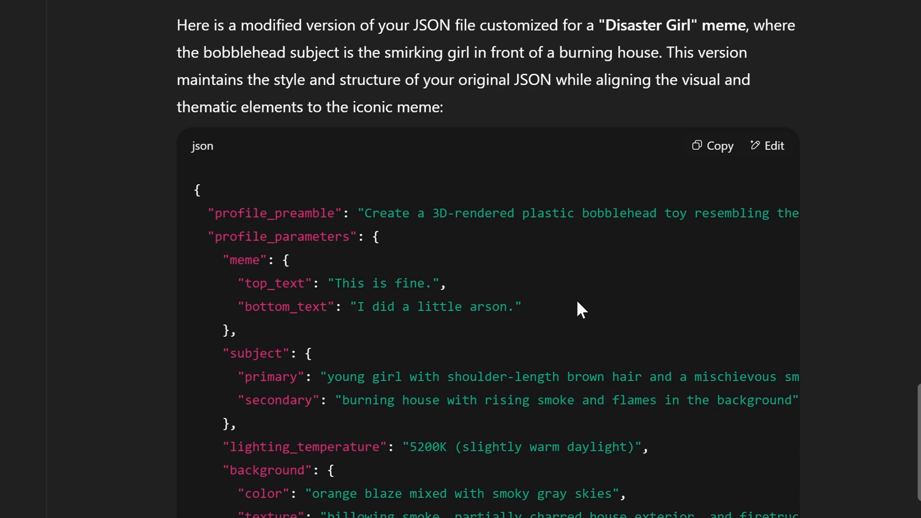
{"action": "scroll", "coordinate": [577, 299], "scroll_direction": "down", "scroll_amount": 15}
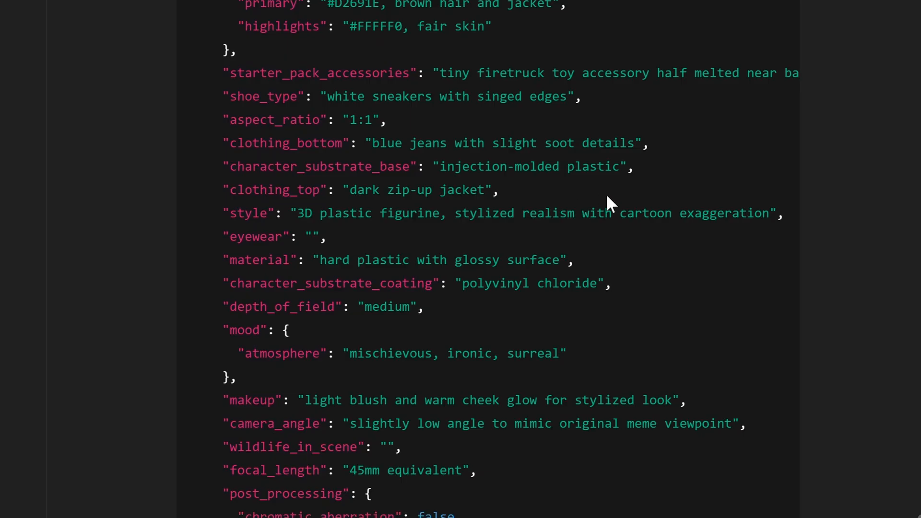
{"action": "scroll", "coordinate": [606, 193], "scroll_direction": "down", "scroll_amount": 4}
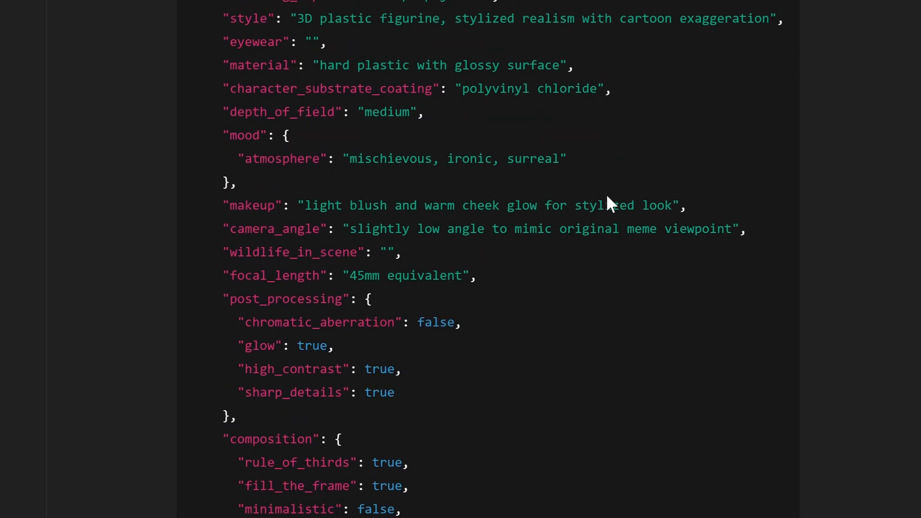
{"action": "scroll", "coordinate": [606, 197], "scroll_direction": "down", "scroll_amount": 7}
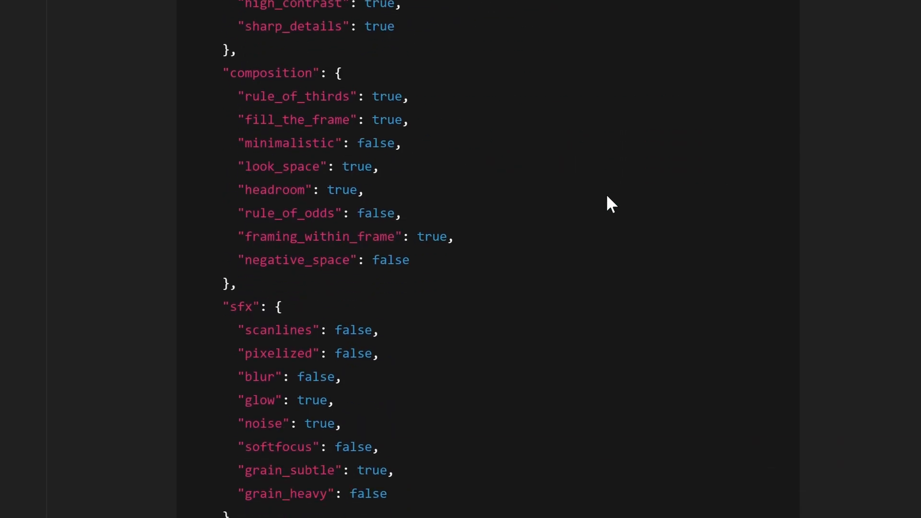
{"action": "scroll", "coordinate": [605, 194], "scroll_direction": "down", "scroll_amount": 6}
{"action": "scroll", "coordinate": [606, 193], "scroll_direction": "up", "scroll_amount": 13}
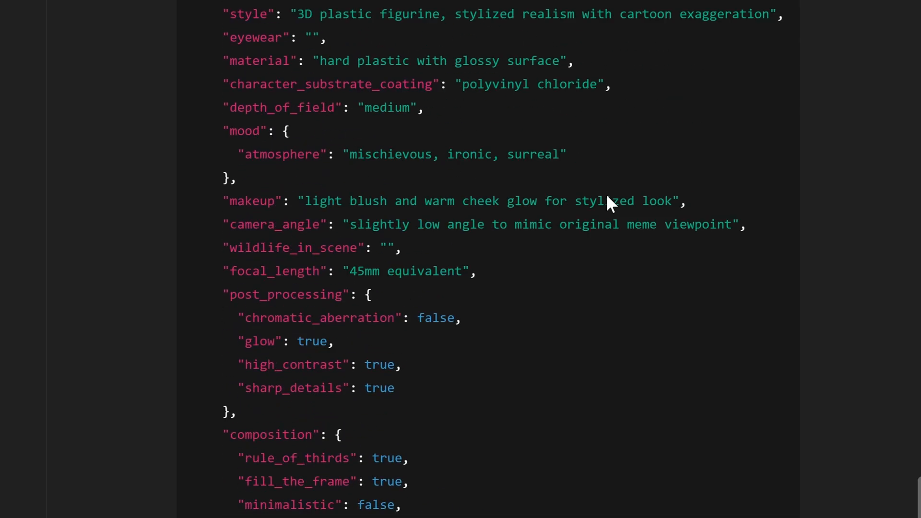
{"action": "scroll", "coordinate": [606, 194], "scroll_direction": "down", "scroll_amount": 13}
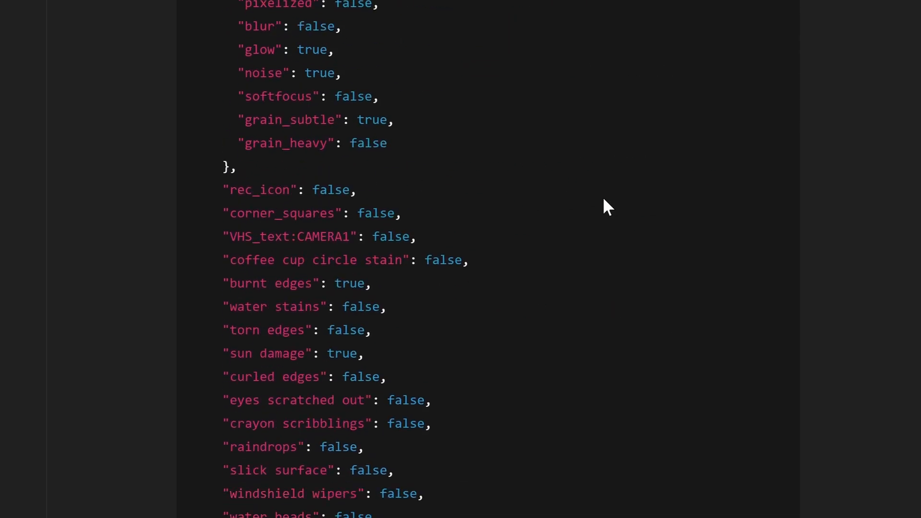
{"action": "scroll", "coordinate": [603, 199], "scroll_direction": "down", "scroll_amount": 6}
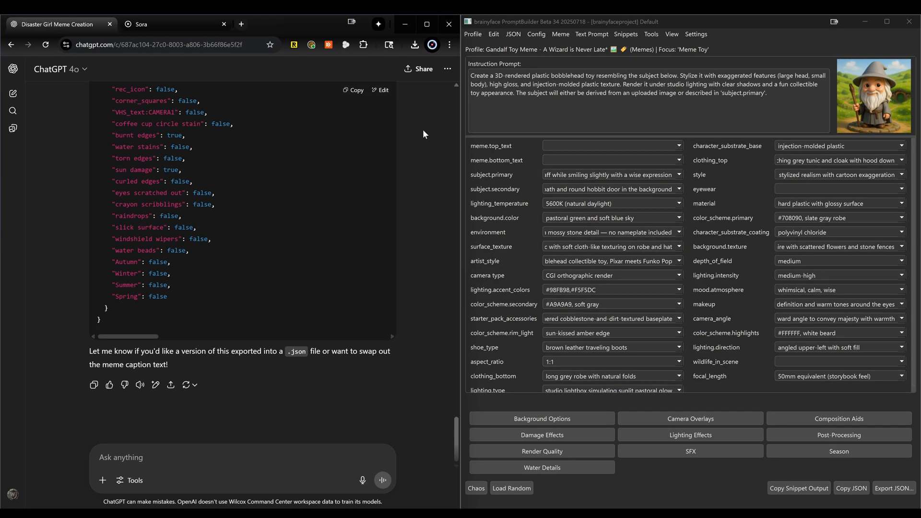
Copy the generated Disaster Girl JSON and paste it into PromptBuilder's Import JSON as Profile dialog
{"action": "left_click", "coordinate": [348, 92]}
{"action": "left_click", "coordinate": [721, 32]}
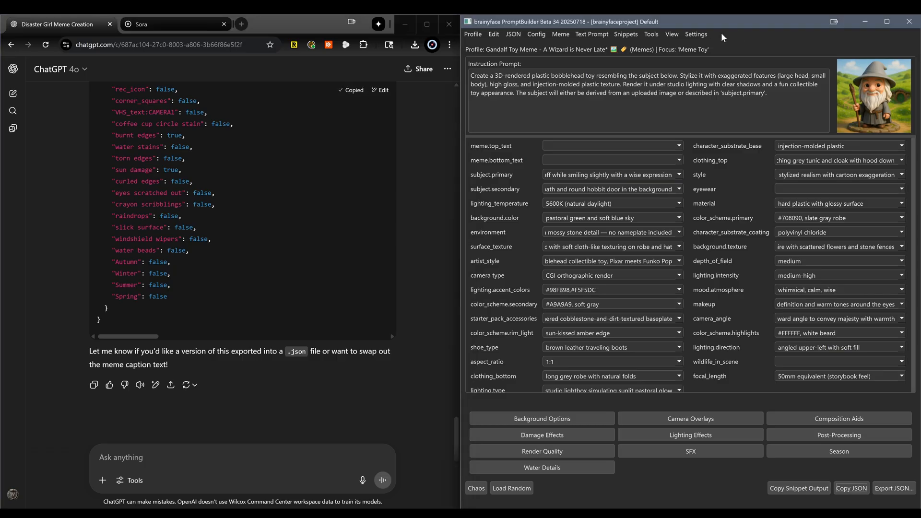
{"action": "left_click", "coordinate": [513, 34]}
{"action": "left_click", "coordinate": [514, 48]}
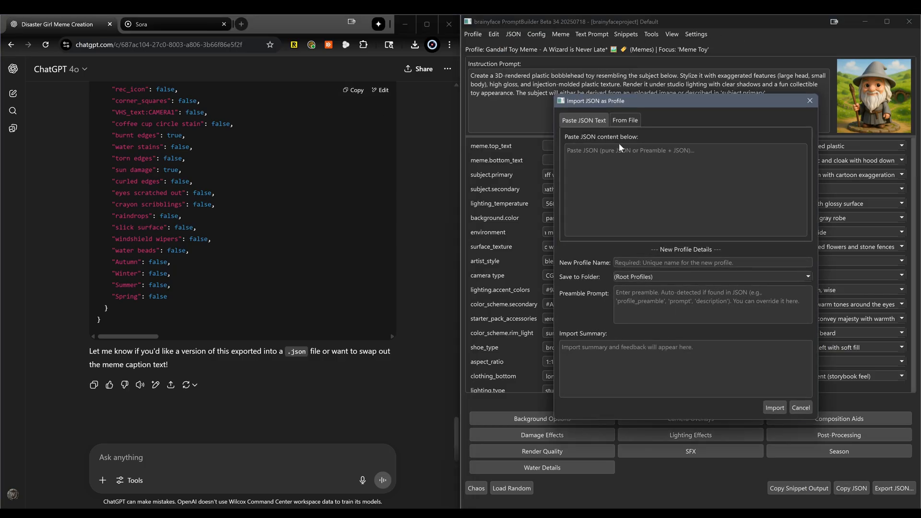
{"action": "key", "text": "ctrl+v"}
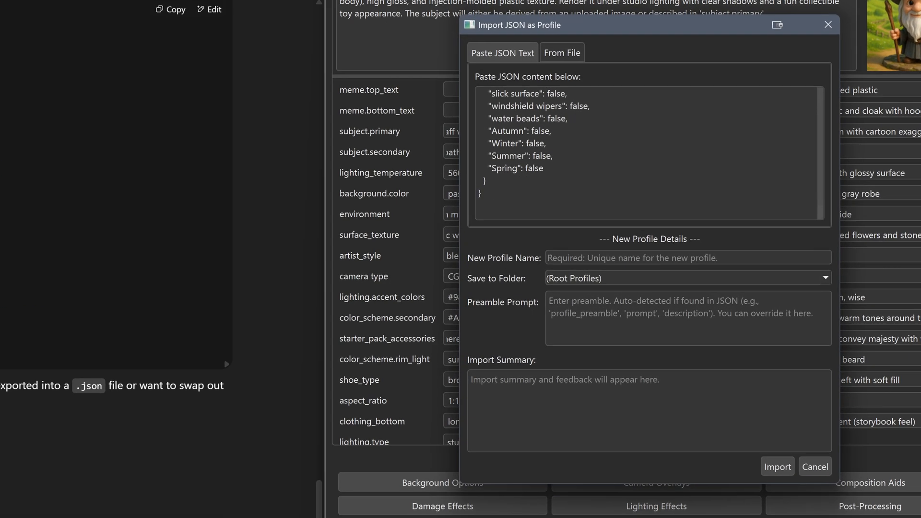
Import the pasted JSON as a new profile named "Fire Disaster Girl Meme" in the Memes folder
{"action": "type", "text": "Fire "}
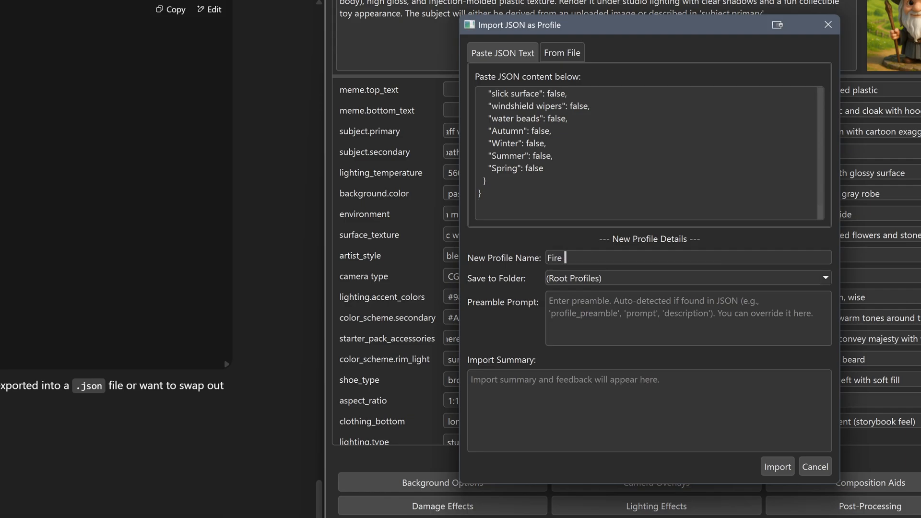
{"action": "type", "text": "Disaster Girl Meme"}
{"action": "key", "text": "Down"}
{"action": "key", "text": "Down"}
{"action": "key", "text": "Down"}
{"action": "key", "text": "Down"}
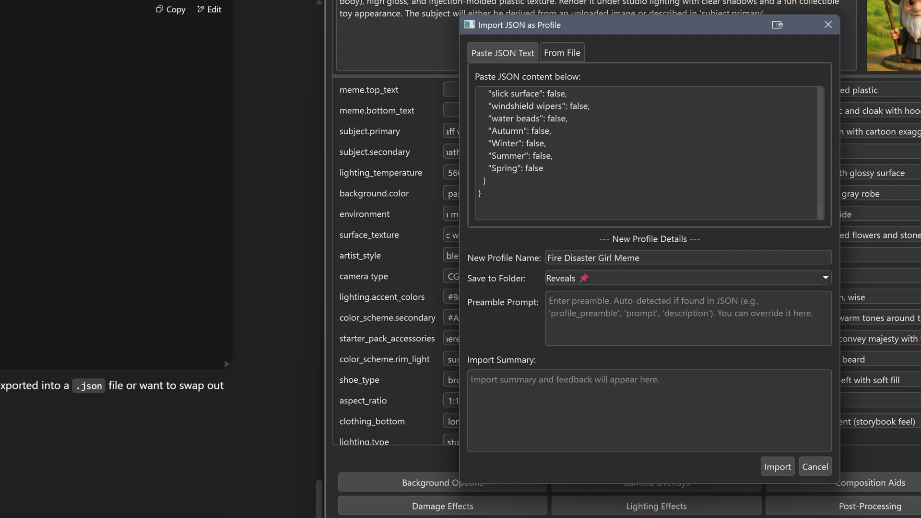
{"action": "key", "text": "n"}
{"action": "left_click", "coordinate": [591, 280]}
{"action": "scroll", "coordinate": [592, 283], "scroll_direction": "down", "scroll_amount": 1}
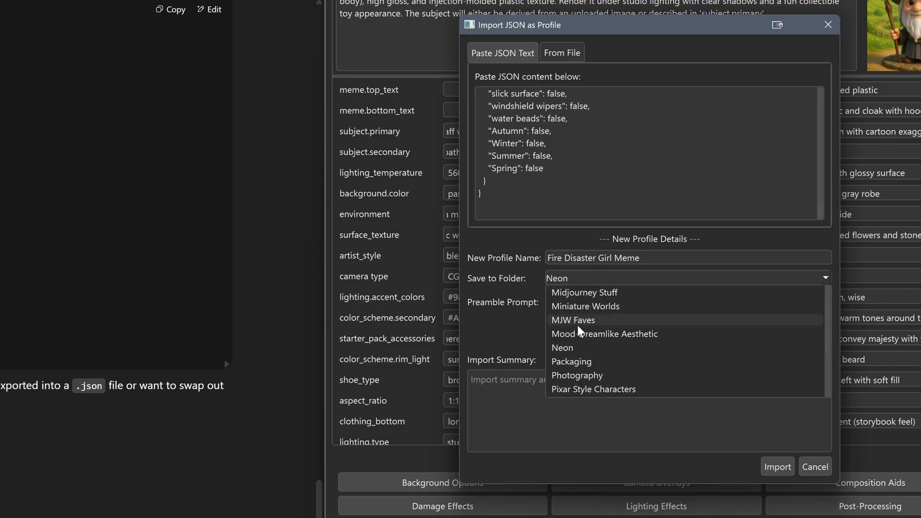
{"action": "scroll", "coordinate": [593, 316], "scroll_direction": "up", "scroll_amount": 1}
{"action": "scroll", "coordinate": [588, 314], "scroll_direction": "up", "scroll_amount": 1}
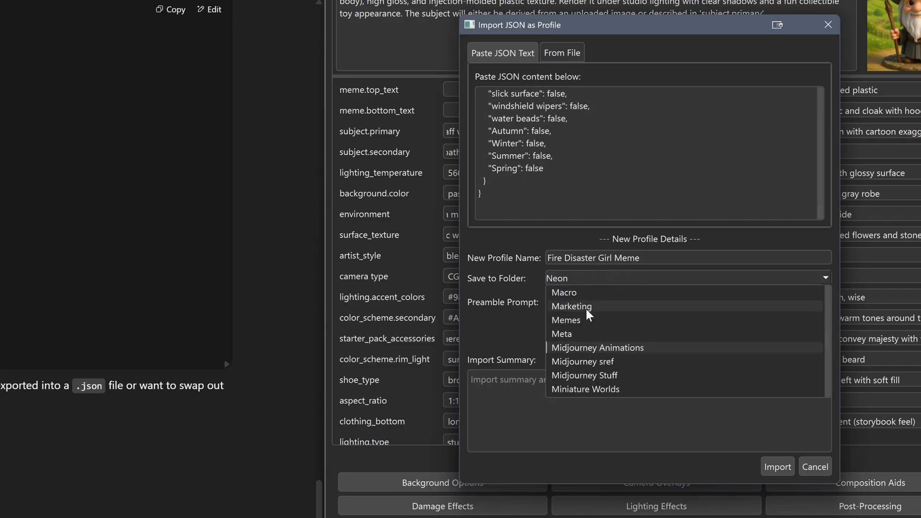
{"action": "left_click", "coordinate": [579, 321]}
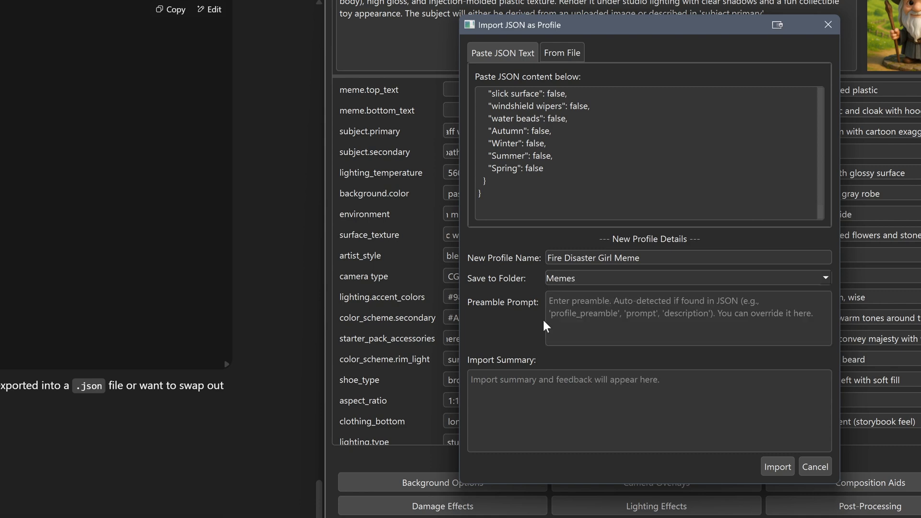
{"action": "left_click", "coordinate": [779, 473]}
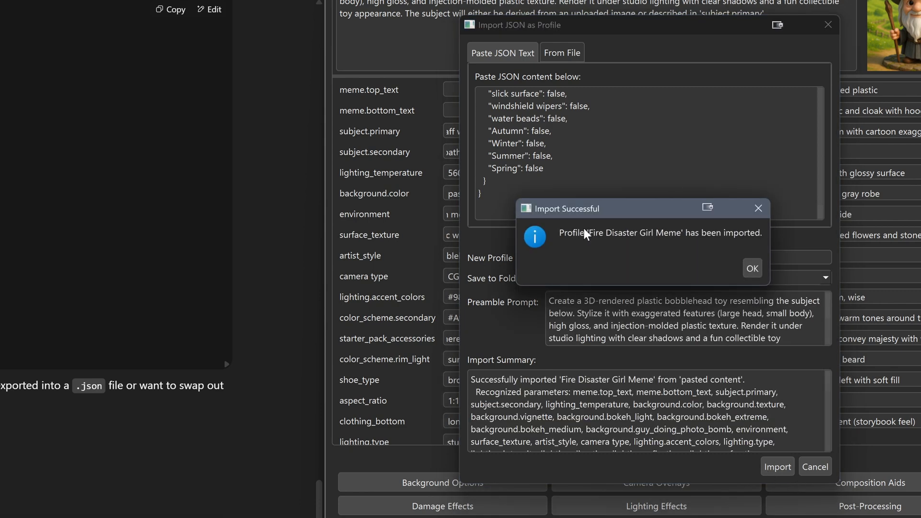
{"action": "left_click", "coordinate": [752, 268]}
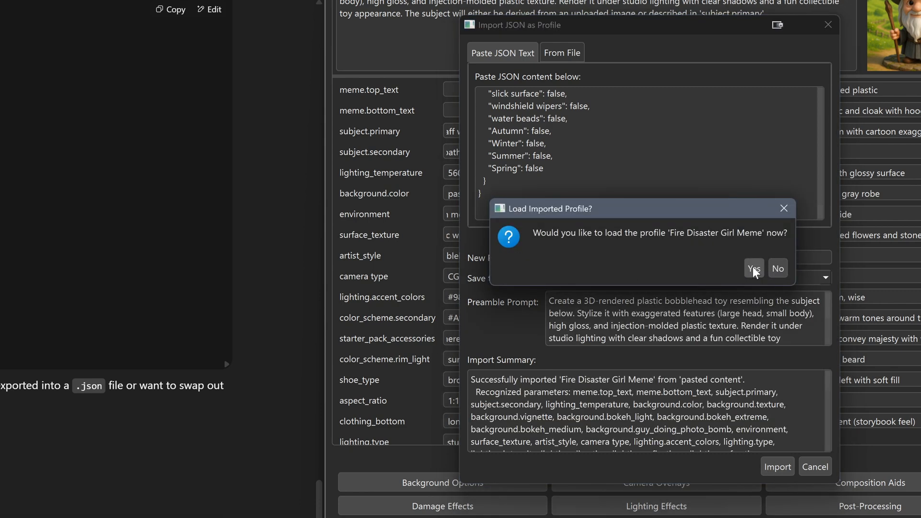
Load the imported Fire Disaster Girl Meme profile without saving the Gandalf profile's changes, and clear its top and bottom meme text
{"action": "left_click", "coordinate": [753, 268]}
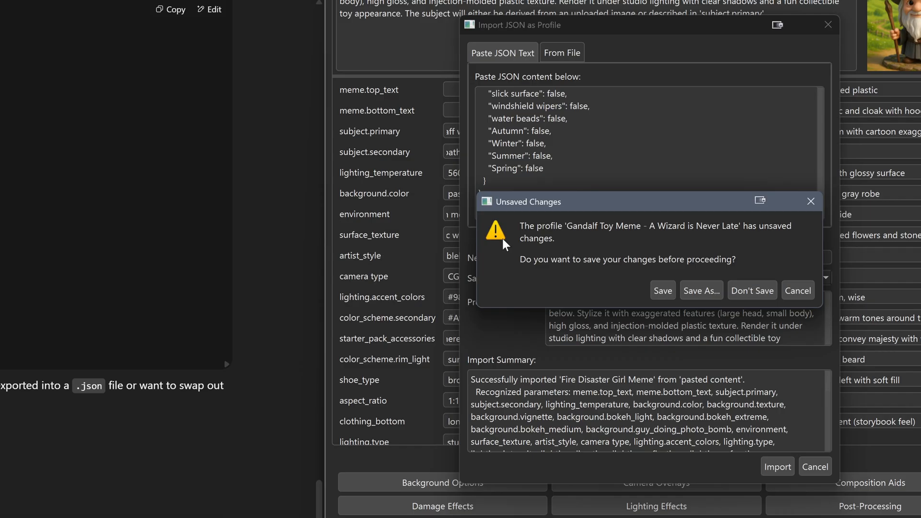
{"action": "left_click", "coordinate": [752, 290]}
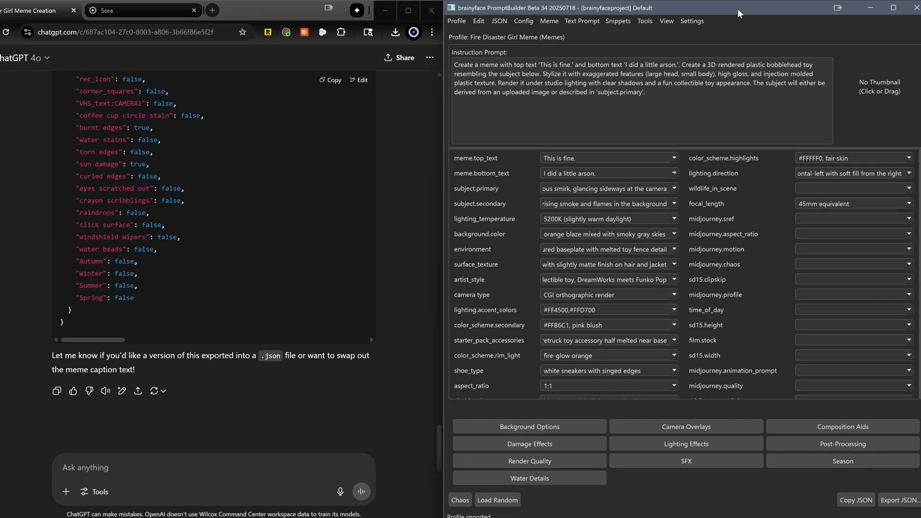
{"action": "left_click", "coordinate": [544, 340]}
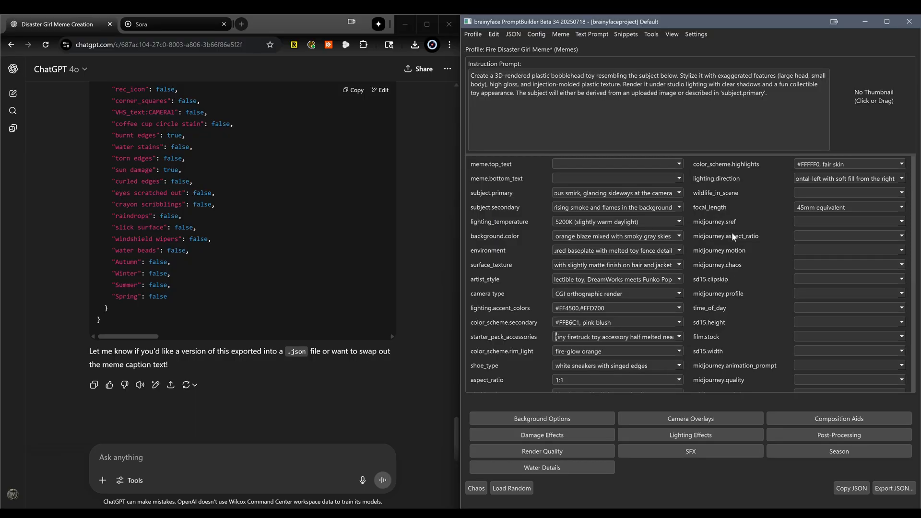
{"action": "scroll", "coordinate": [742, 249], "scroll_direction": "down", "scroll_amount": 5}
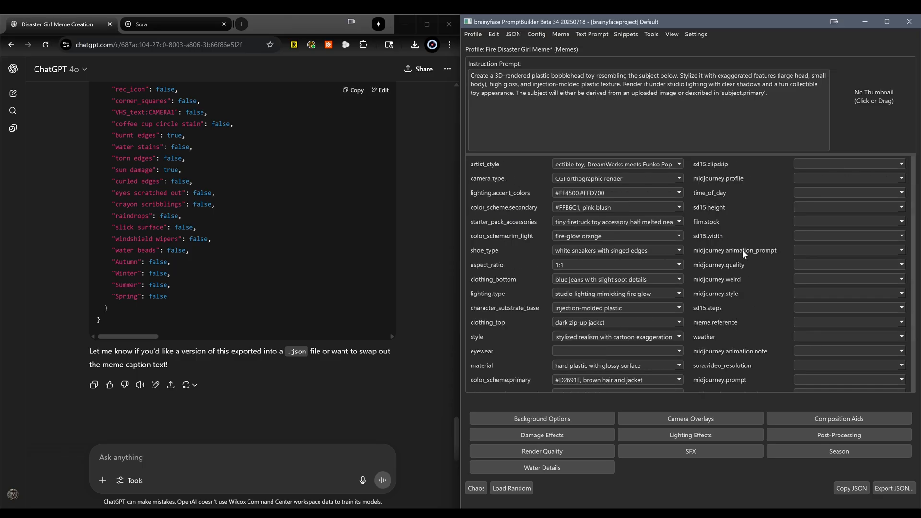
{"action": "scroll", "coordinate": [742, 250], "scroll_direction": "up", "scroll_amount": 5}
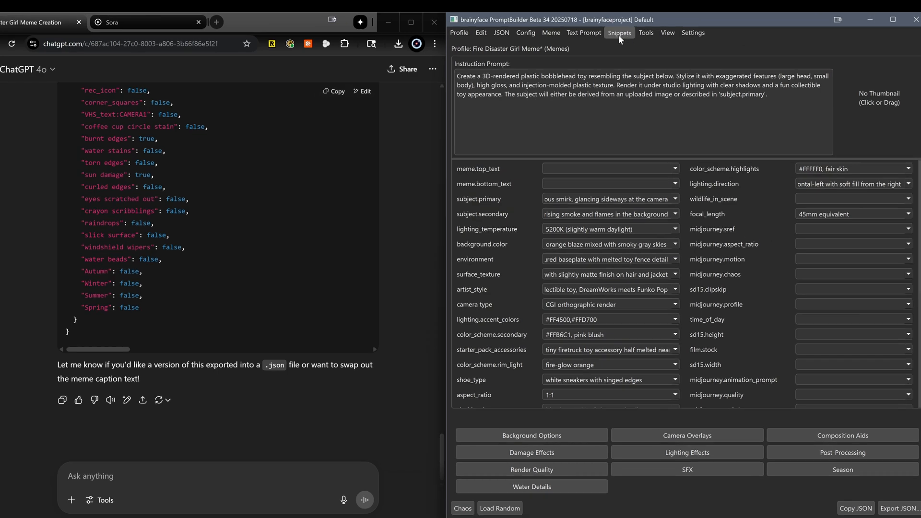
Link the "Meme Toy" snippet to the Fire Disaster Girl Meme profile and save the profile's changes
{"action": "left_click", "coordinate": [625, 34]}
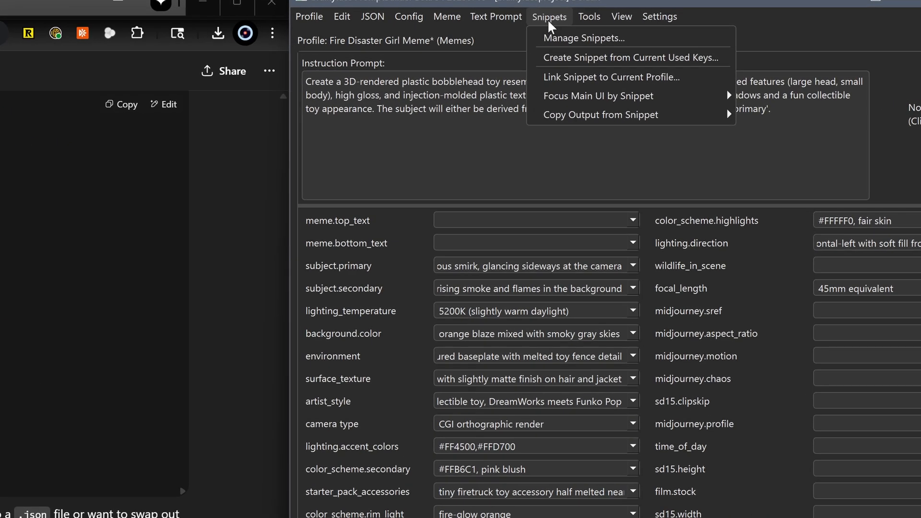
{"action": "left_click", "coordinate": [567, 75]}
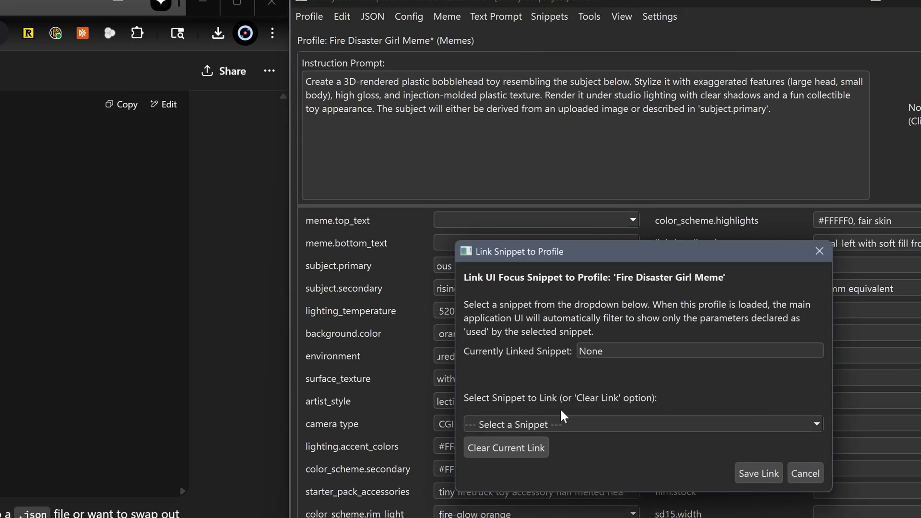
{"action": "left_click", "coordinate": [569, 424]}
{"action": "scroll", "coordinate": [563, 453], "scroll_direction": "down", "scroll_amount": 4}
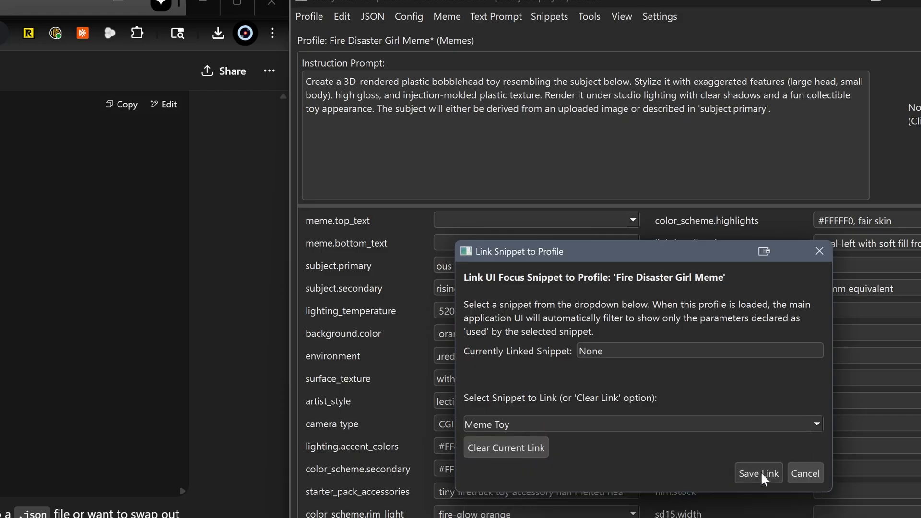
{"action": "left_click", "coordinate": [759, 472]}
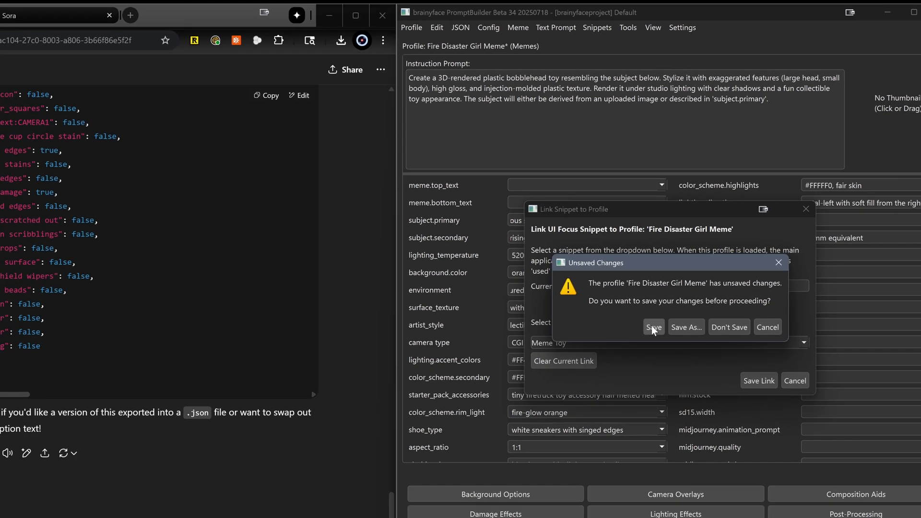
{"action": "left_click", "coordinate": [622, 403]}
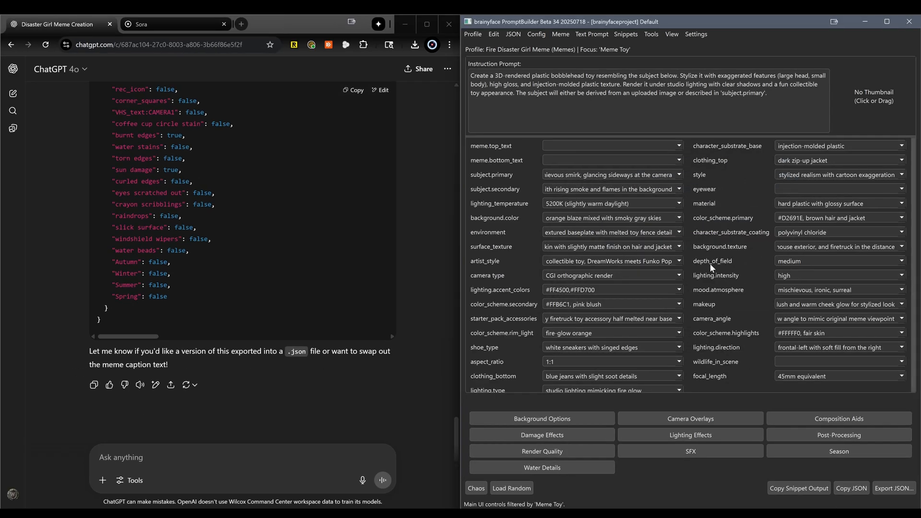
{"action": "scroll", "coordinate": [710, 265], "scroll_direction": "down", "scroll_amount": 1}
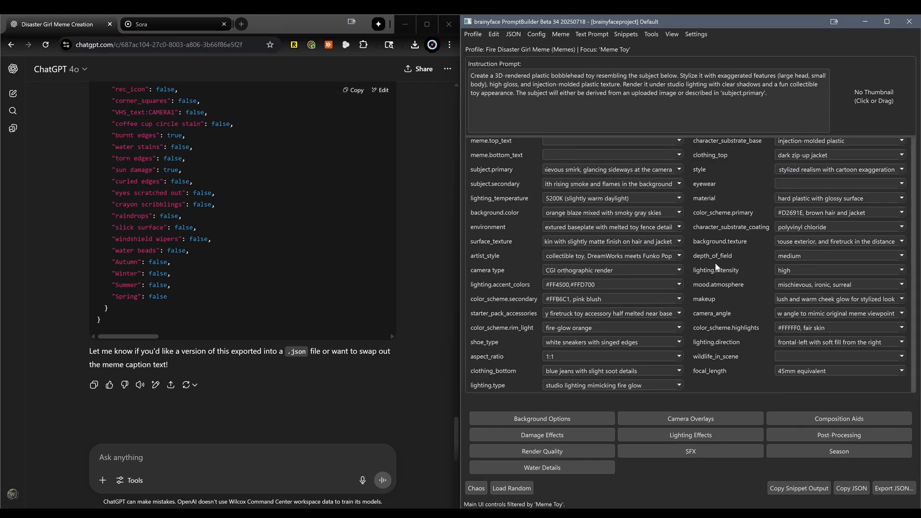
{"action": "scroll", "coordinate": [716, 267], "scroll_direction": "up", "scroll_amount": 1}
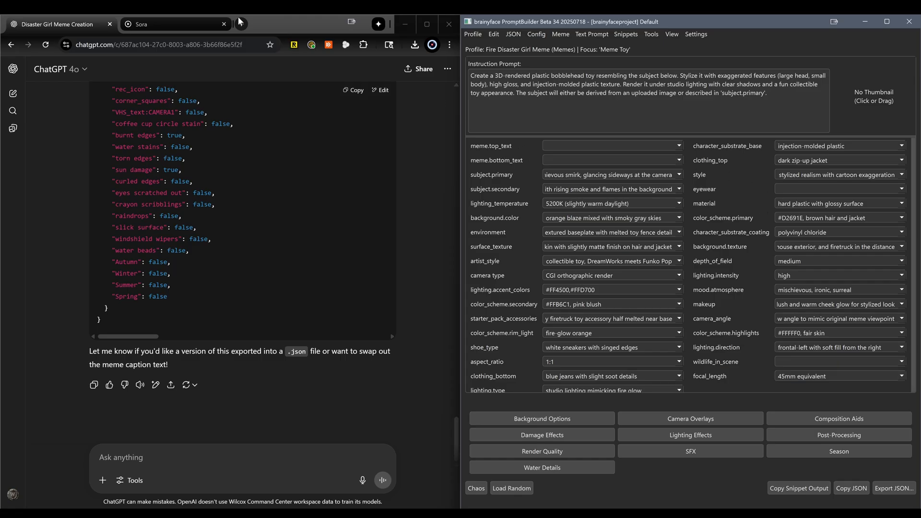
Switch to Sora, insert the profile's Meme Toy snippet output as the image prompt, and submit it for generation
{"action": "left_click", "coordinate": [169, 22]}
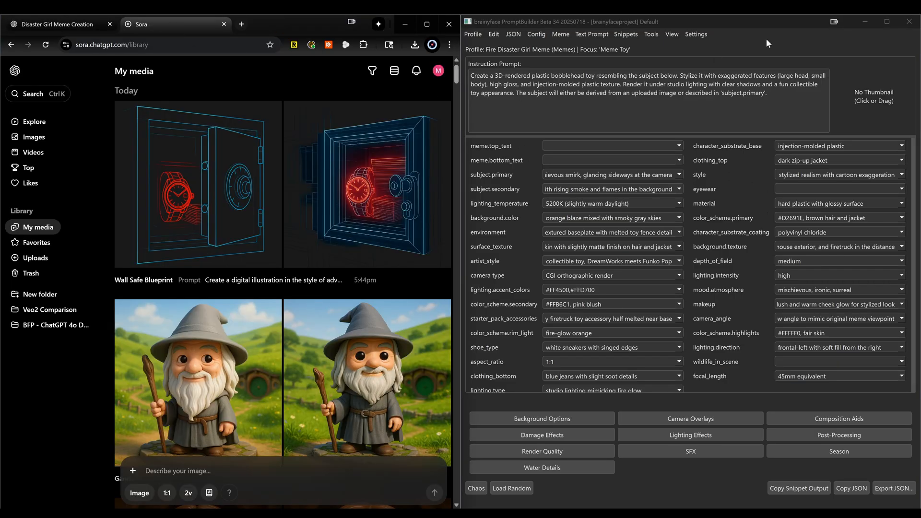
{"action": "left_click", "coordinate": [511, 50]}
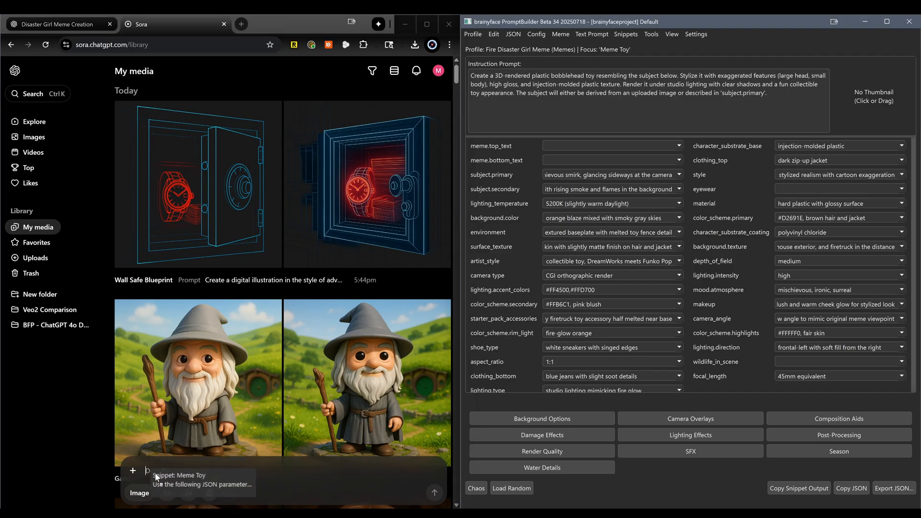
{"action": "left_click", "coordinate": [155, 471]}
{"action": "left_click_drag", "start_coordinate": [154, 471], "coordinate": [154, 471]}
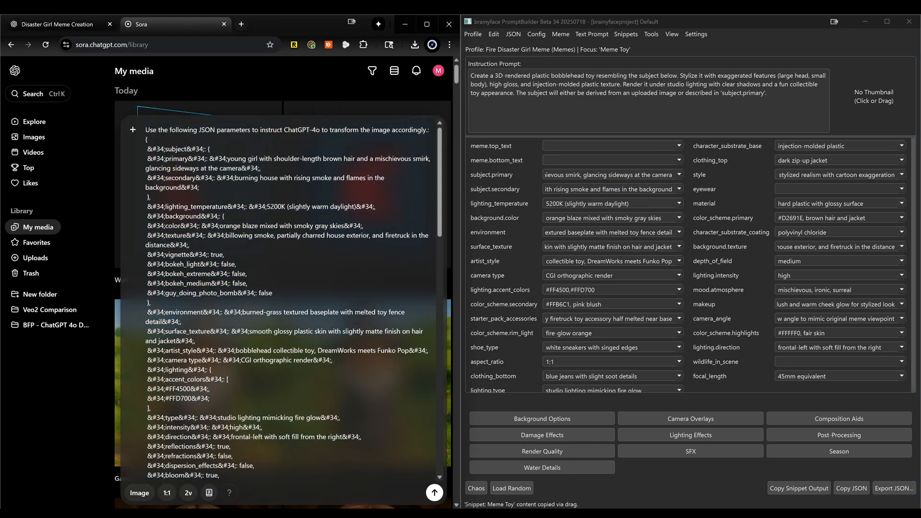
{"action": "key", "text": "Return"}
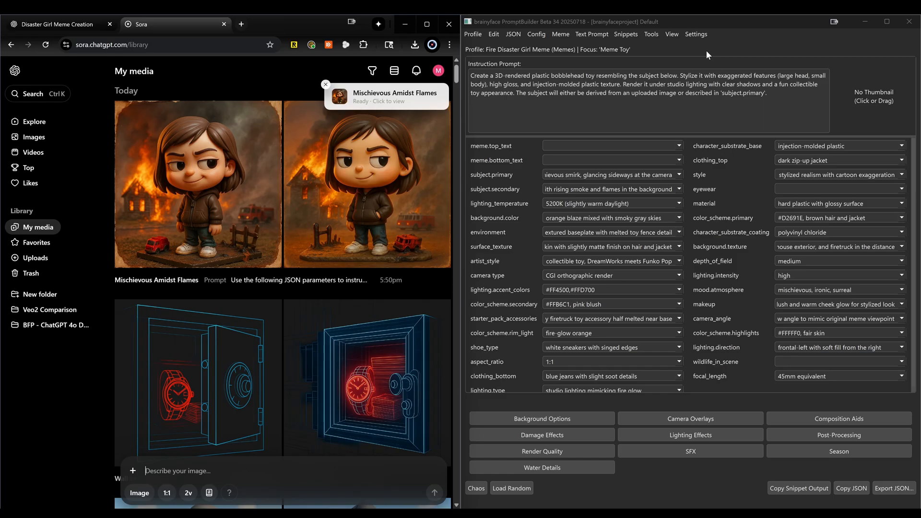
Open the generated Mischievous Amidst Flames images in Sora and compare the two variations at full size
{"action": "left_click", "coordinate": [751, 44]}
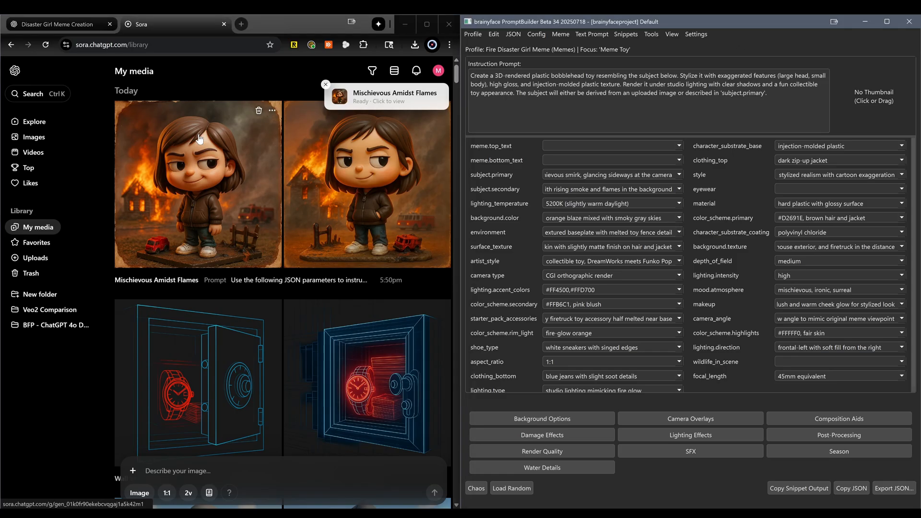
{"action": "left_click", "coordinate": [236, 140]}
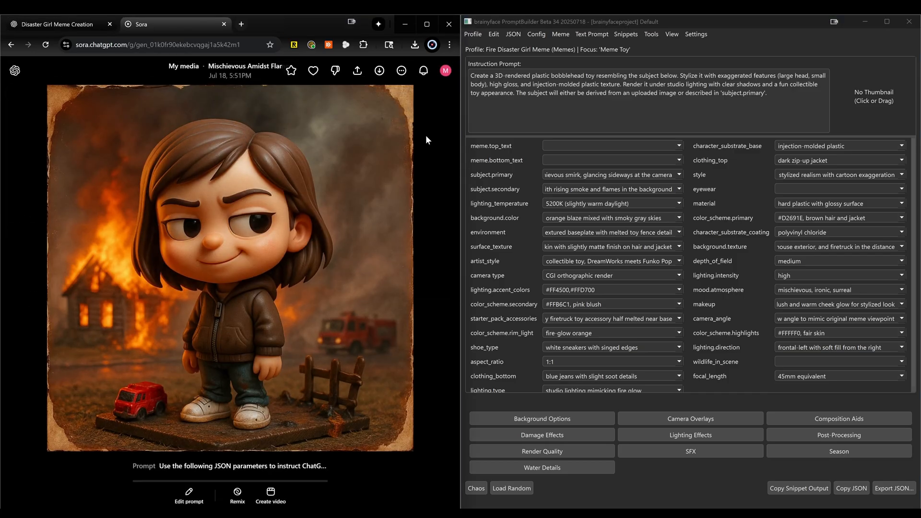
{"action": "key", "text": "Right"}
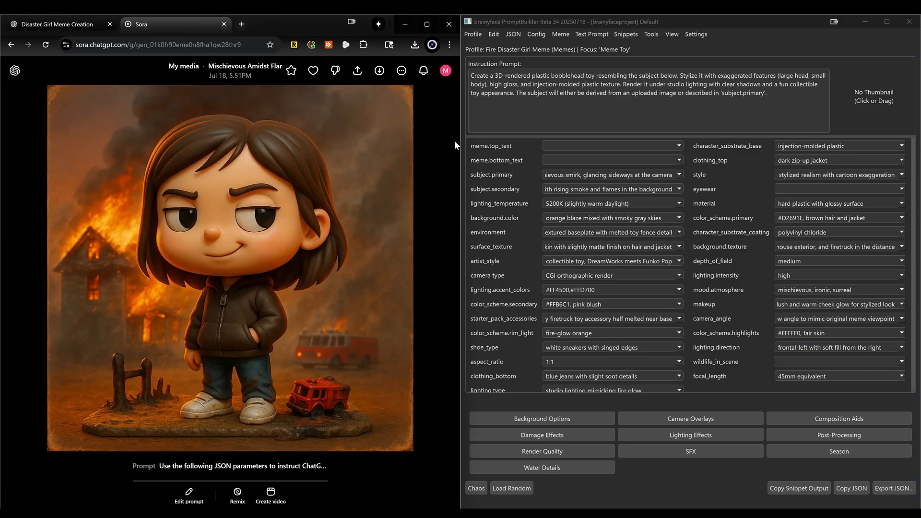
{"action": "key", "text": "Right"}
{"action": "key", "text": "Right"}
{"action": "key", "text": "Right"}
{"action": "key", "text": "Right"}
{"action": "key", "text": "Right"}
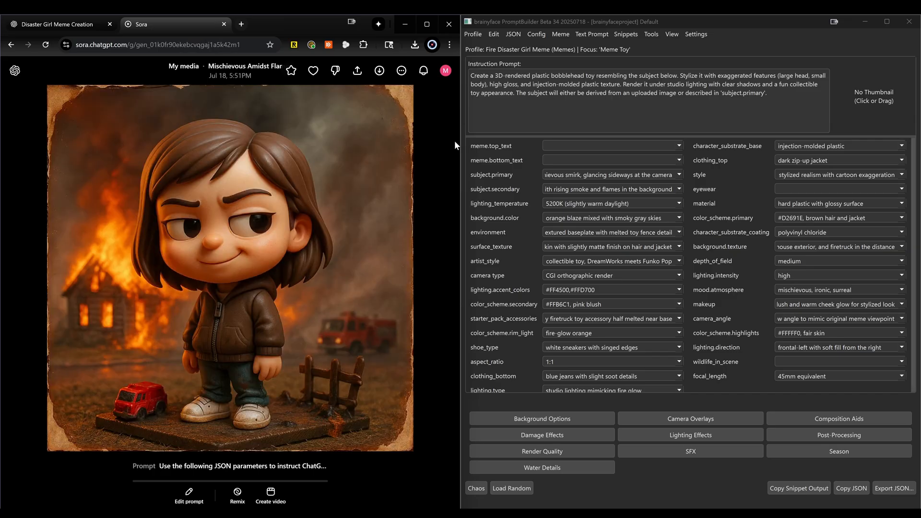
{"action": "key", "text": "Right"}
{"action": "key", "text": "Left"}
{"action": "key", "text": "Left"}
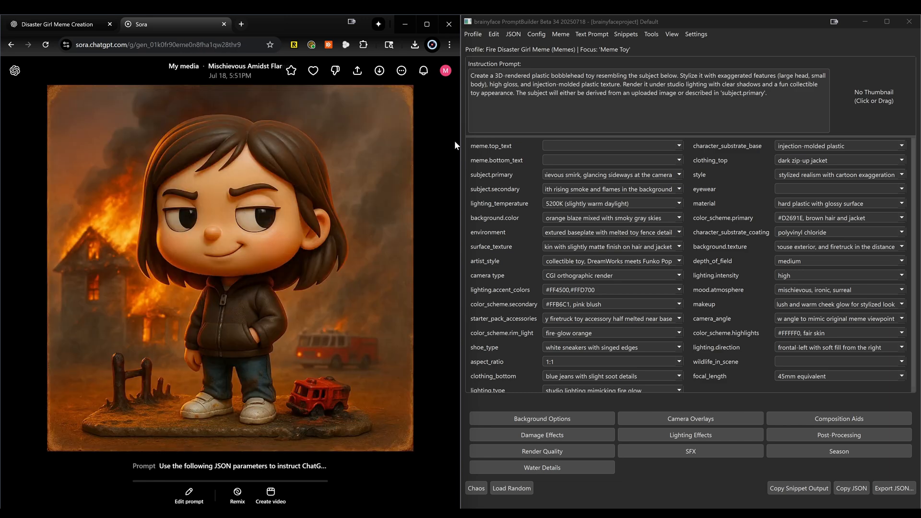
{"action": "key", "text": "Left"}
{"action": "key", "text": "Left"}
Download the Sora variation with the hand in the jacket pocket and set it as the profile's thumbnail in PromptBuilder
{"action": "left_click", "coordinate": [380, 72]}
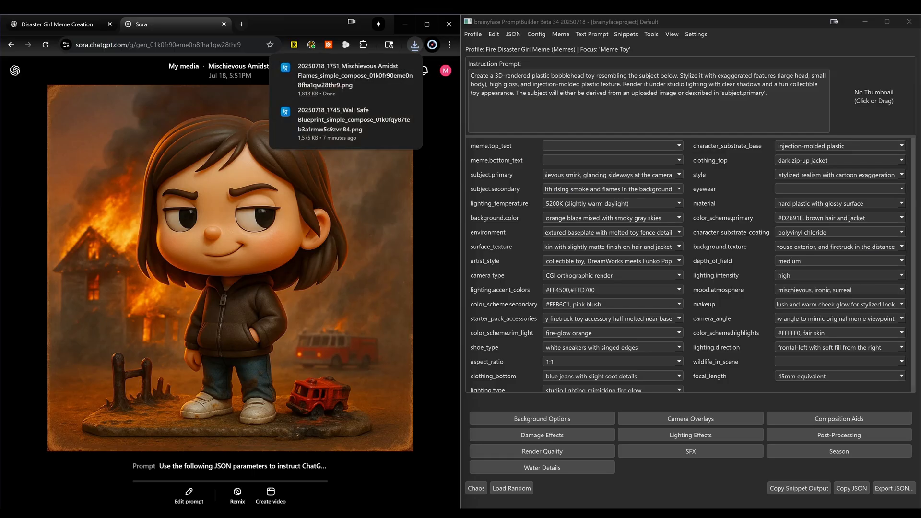
{"action": "left_click_drag", "start_coordinate": [308, 73], "coordinate": [873, 92]}
{"action": "left_click", "coordinate": [814, 33]}
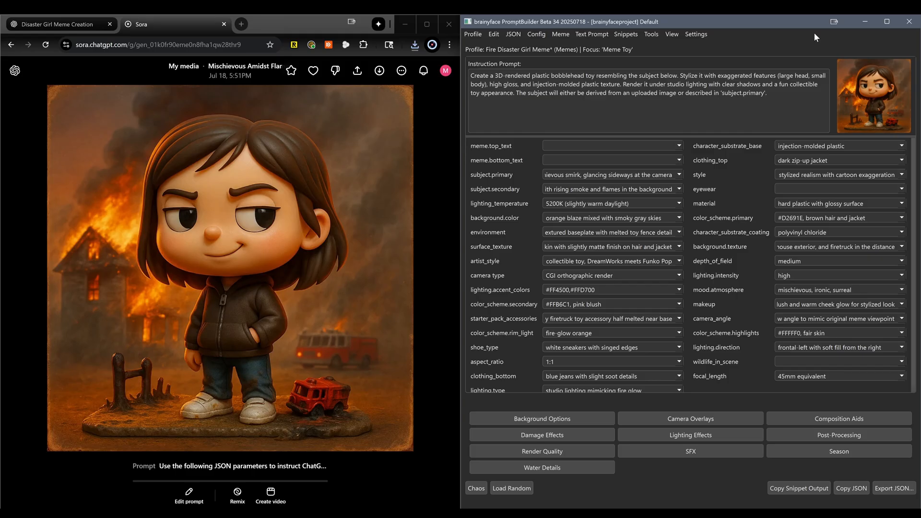
Open the future-memes folder in File Explorer and copy the downloaded Mischievous Amidst Flames image into it
{"action": "key", "text": "super+r"}
{"action": "key", "text": "BackSpace"}
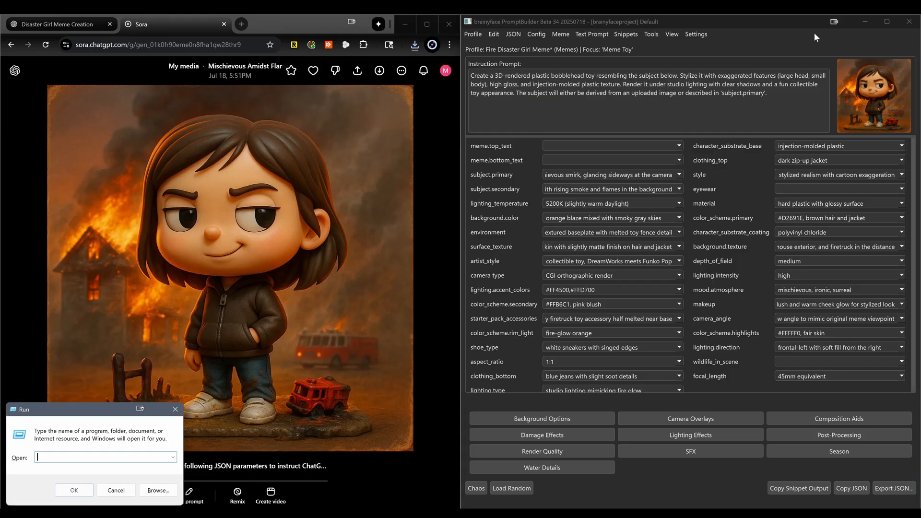
{"action": "key", "text": "ctrl+shift+v"}
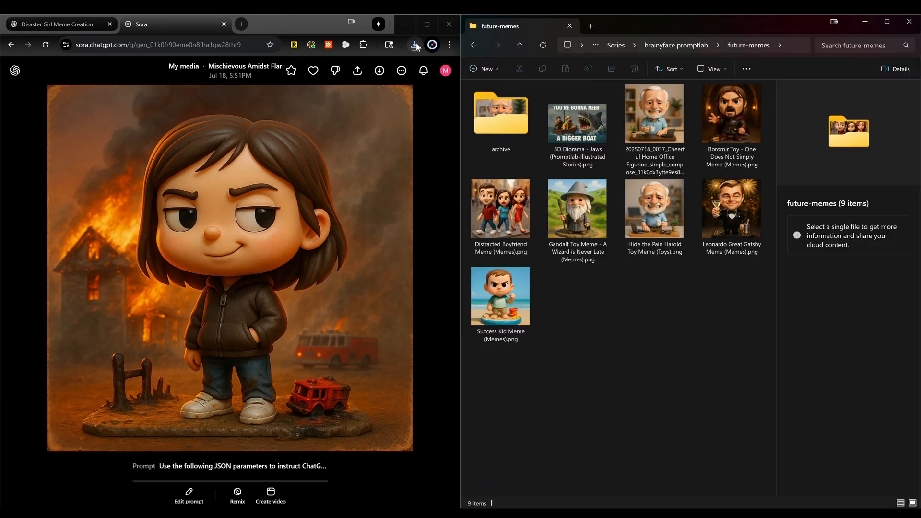
{"action": "left_click", "coordinate": [416, 45]}
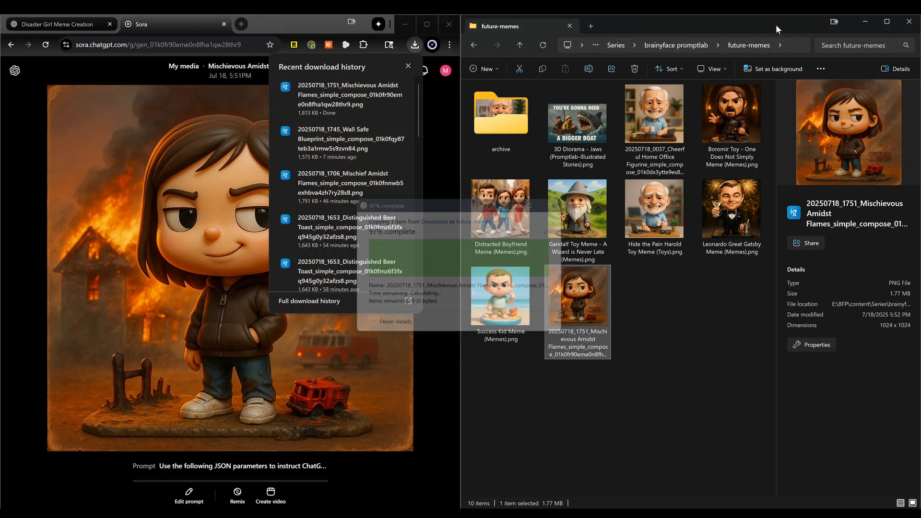
{"action": "left_click_drag", "start_coordinate": [776, 24], "coordinate": [297, 59]}
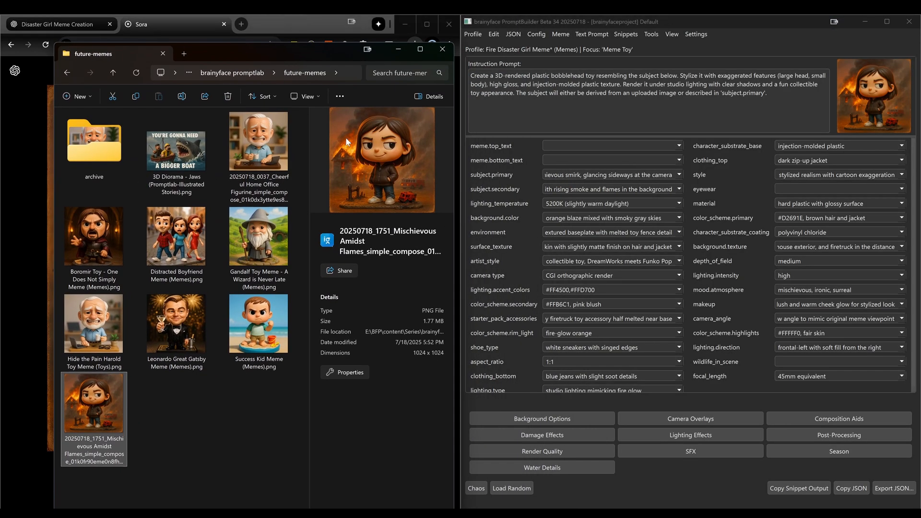
Copy the profile's name and folder from PromptBuilder and rename the new image file "Fire Disaster Girl Meme (Memes).png"
{"action": "right_click", "coordinate": [617, 47]}
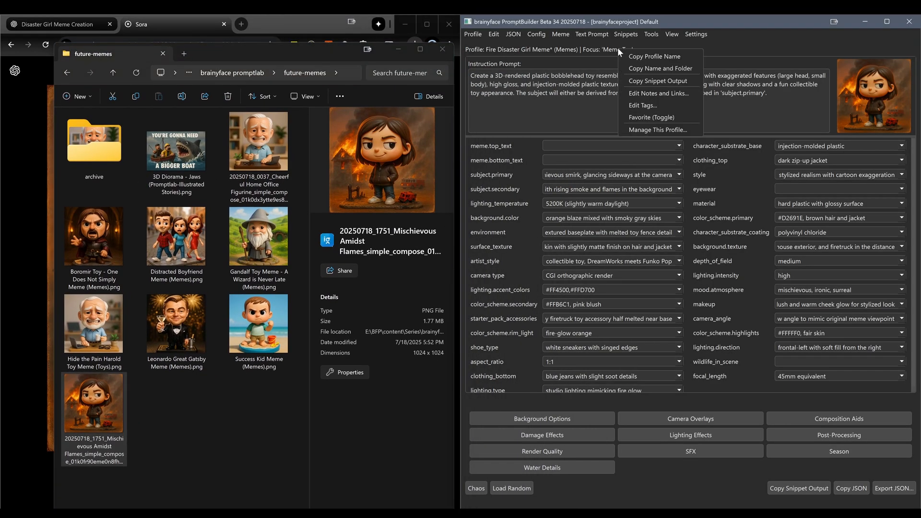
{"action": "left_click", "coordinate": [625, 67]}
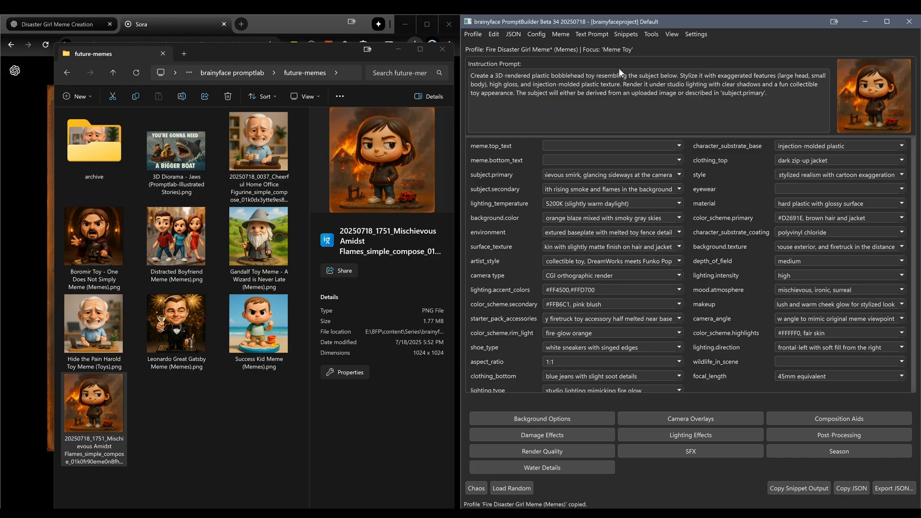
{"action": "left_click", "coordinate": [169, 374]}
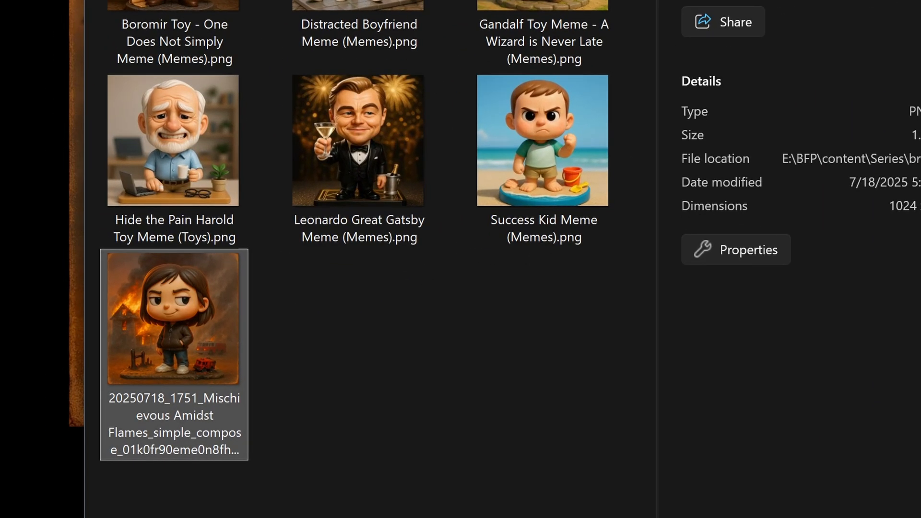
{"action": "key", "text": "F2"}
{"action": "key", "text": "ctrl+v"}
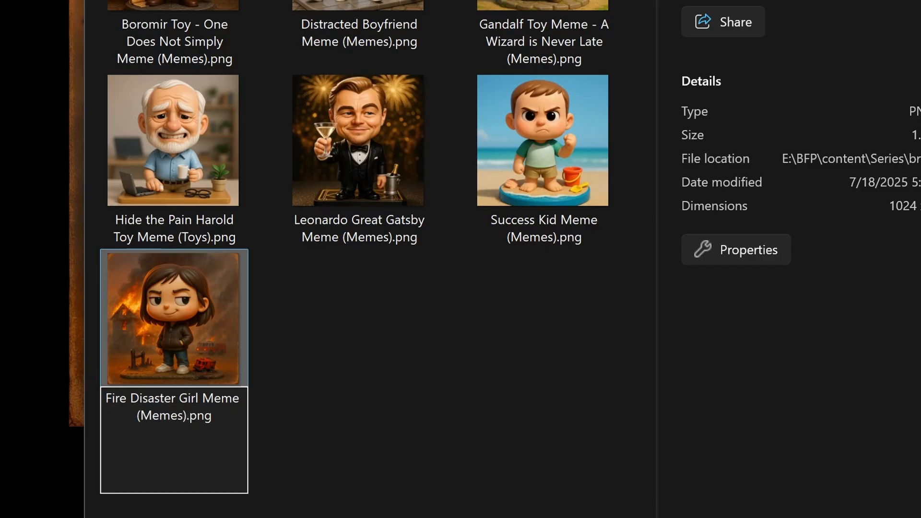
{"action": "key", "text": "Return"}
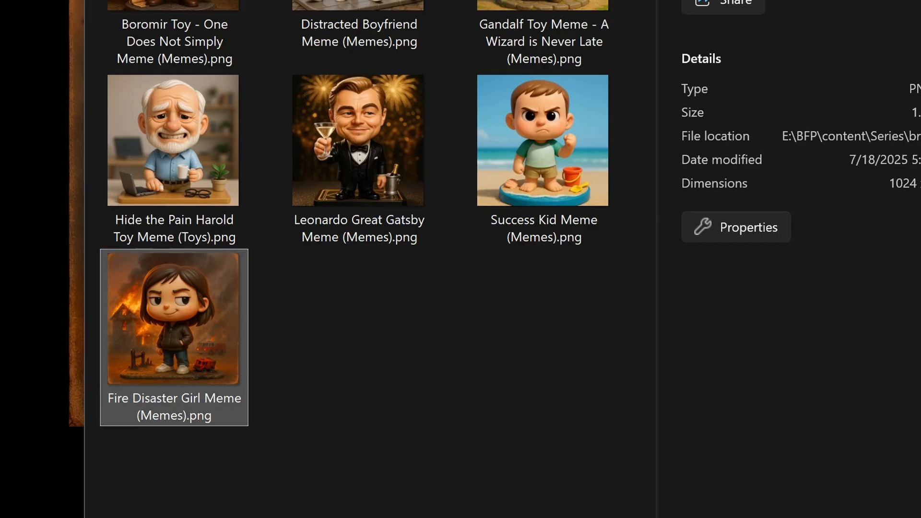
{"action": "left_click", "coordinate": [312, 364]}
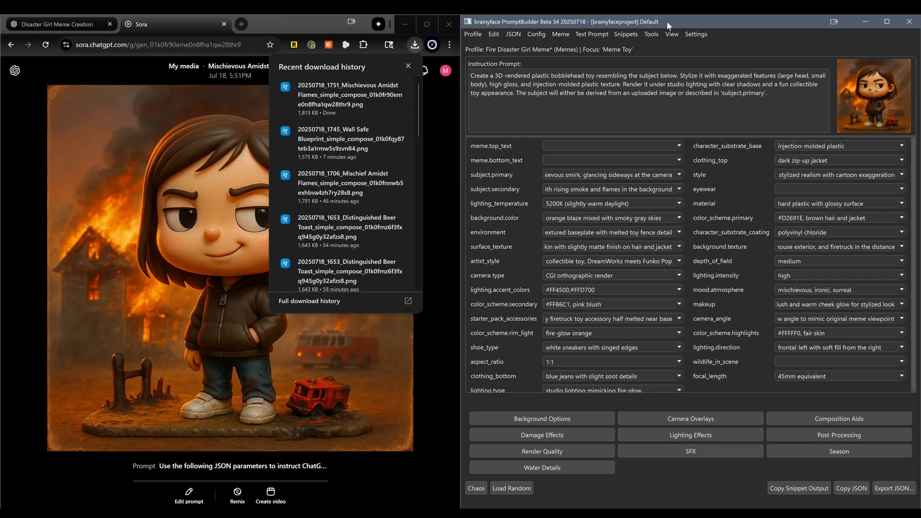
{"action": "left_click", "coordinate": [667, 21]}
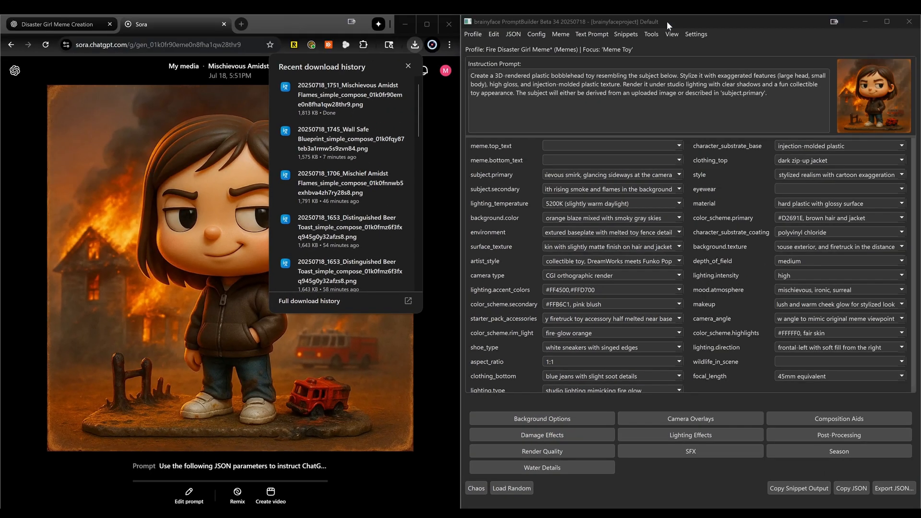
Open the Meme Editor and load the image "Fire Disaster Girl Meme (Memes).png" from the future-memes folder
{"action": "double_click", "coordinate": [666, 21]}
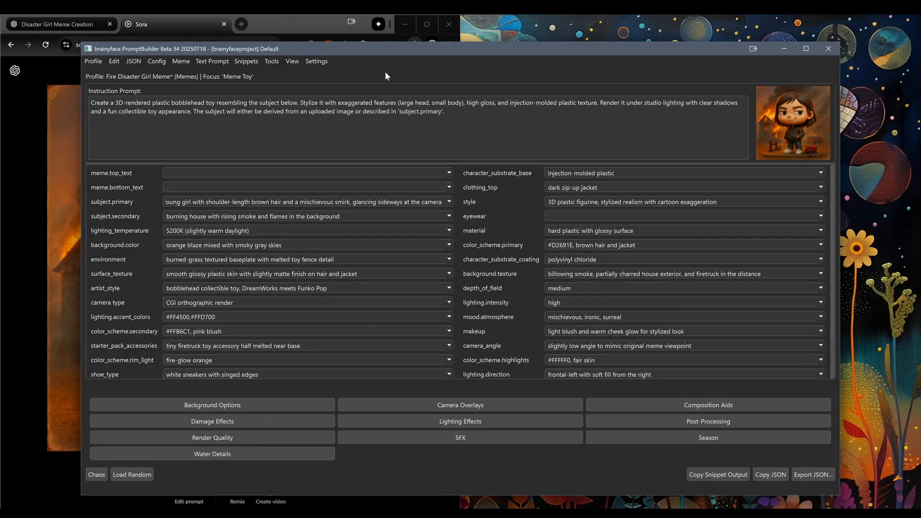
{"action": "left_click", "coordinate": [280, 62]}
{"action": "left_click", "coordinate": [280, 73]}
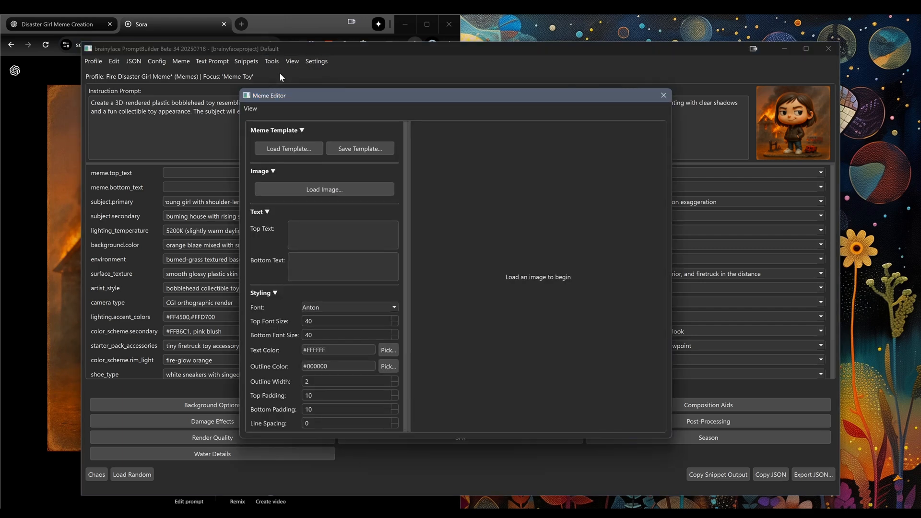
{"action": "left_click", "coordinate": [306, 189]}
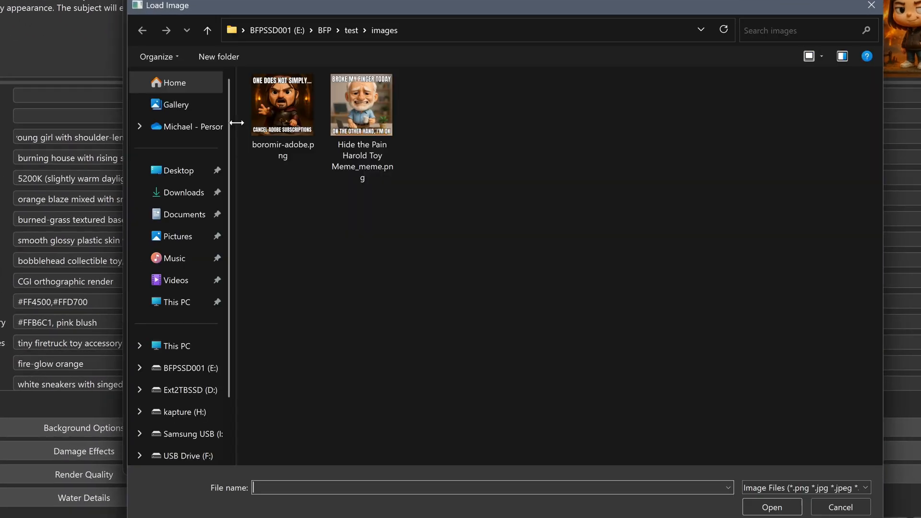
{"action": "key", "text": "ctrl+v"}
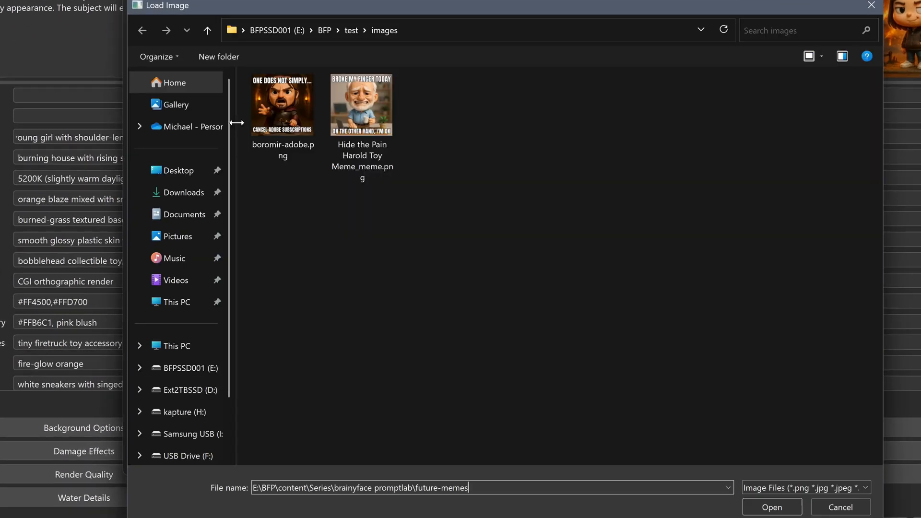
{"action": "key", "text": "Return"}
{"action": "left_click", "coordinate": [668, 105]}
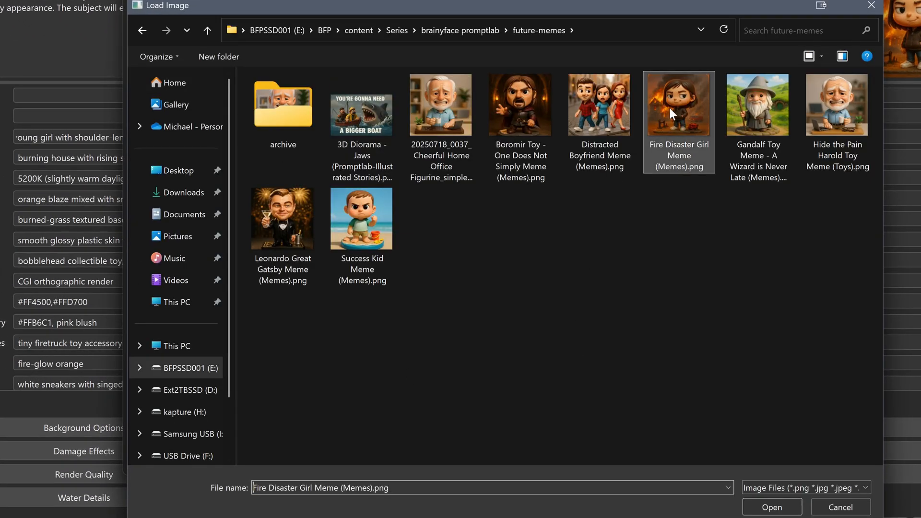
{"action": "double_click", "coordinate": [669, 106]}
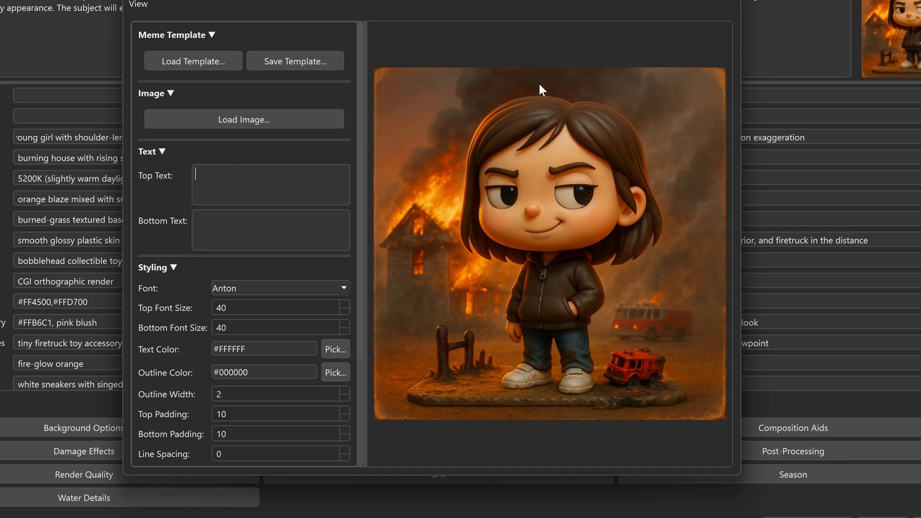
Enter "ASKED AI TO DEBUG MY CODE" as the meme's top text
{"action": "type", "text": "ASKED D"}
{"action": "key", "text": "BackSpace"}
{"action": "type", "text": "AI TO DEBUG "}
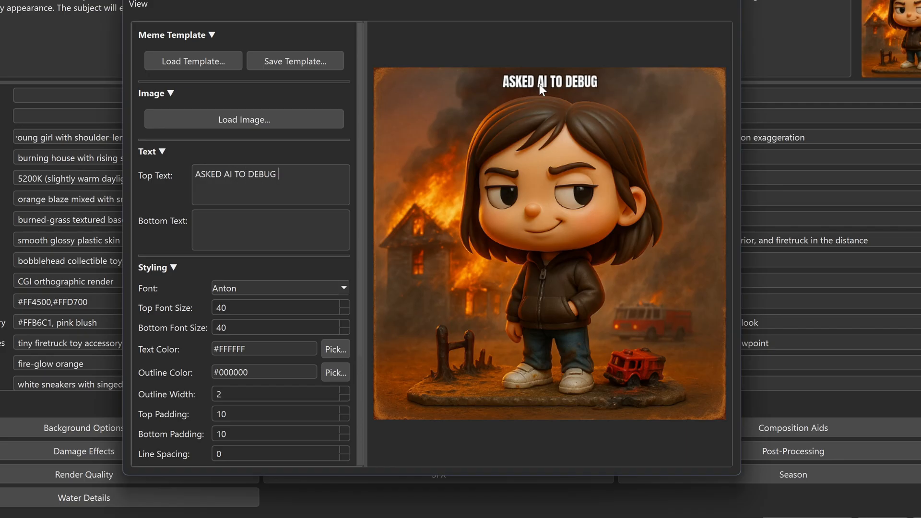
{"action": "type", "text": "MY CODE"}
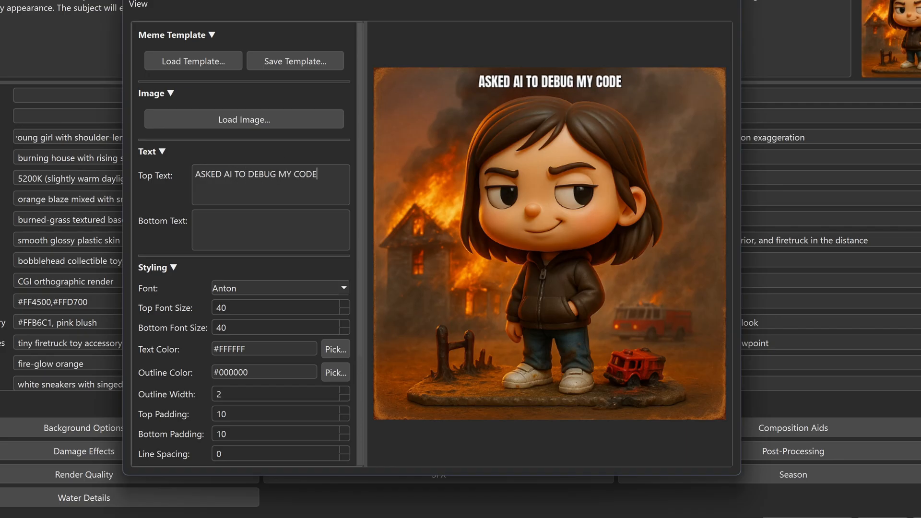
Enter "IT REWROTE MY REPO WITH CAT MEMES" as the meme's bottom text
{"action": "key", "text": "Tab"}
{"action": "type", "text": "IT REW"}
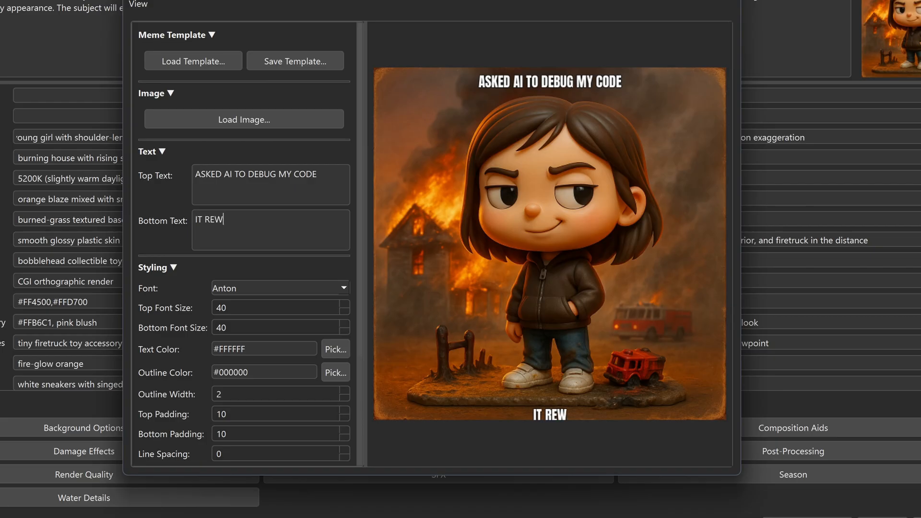
{"action": "type", "text": "ROTE MY REPO"}
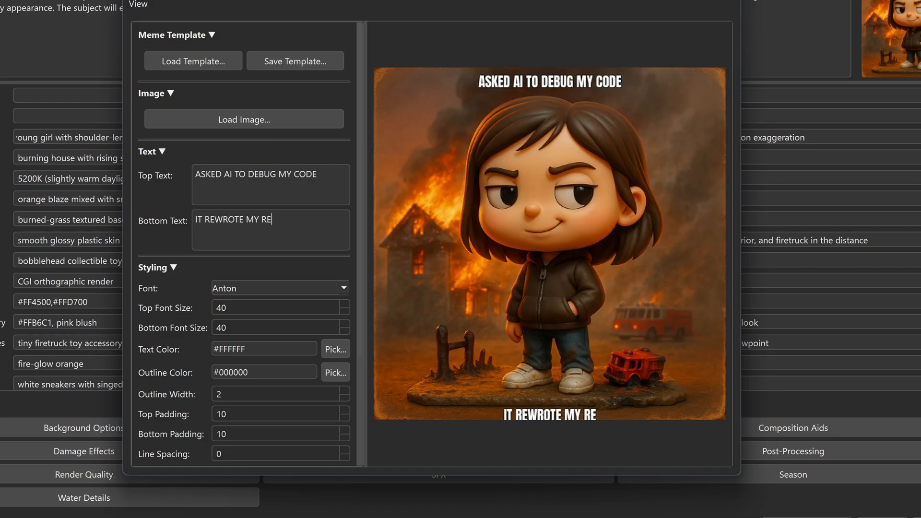
{"action": "key", "text": "BackSpace"}
{"action": "type", "text": "PO WITH CAT MEMES"}
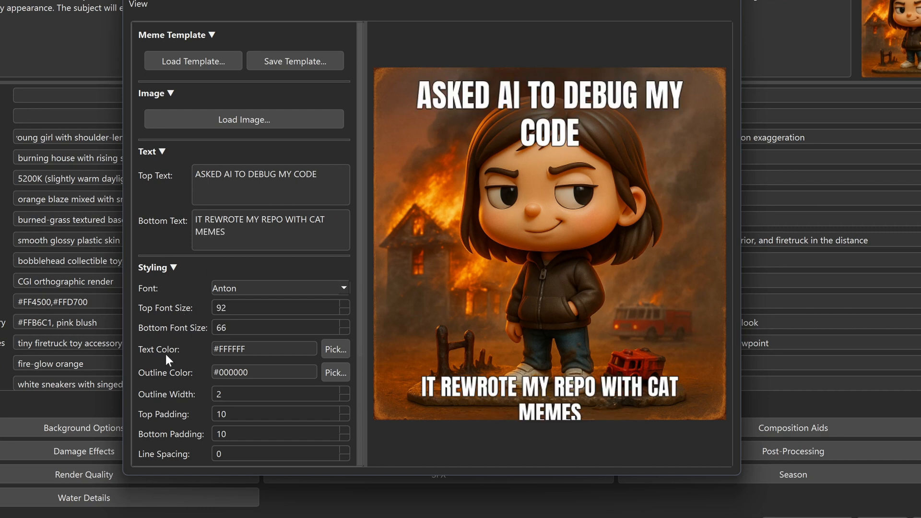
Set top font size 92, bottom font size 66, top padding 18 and bottom padding 52, with automatic word wrap off
{"action": "scroll", "coordinate": [166, 354], "scroll_direction": "down", "scroll_amount": 3}
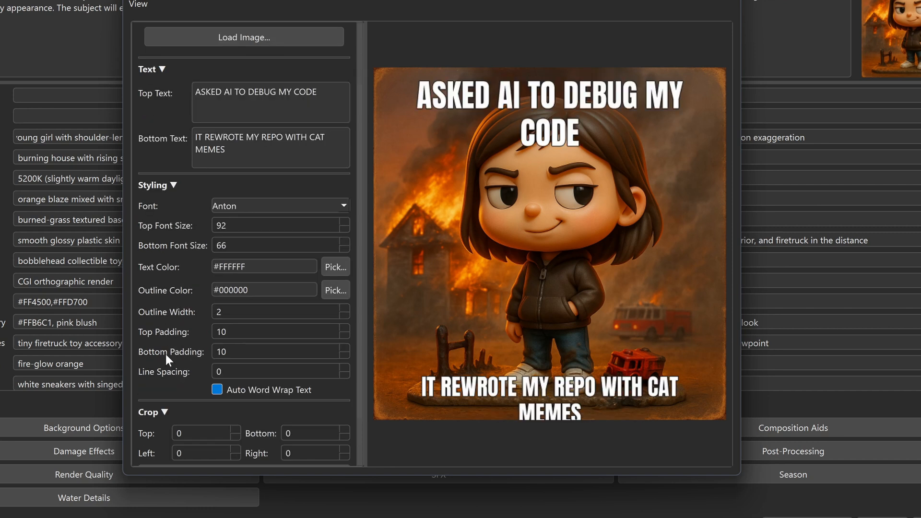
{"action": "left_click", "coordinate": [249, 388]}
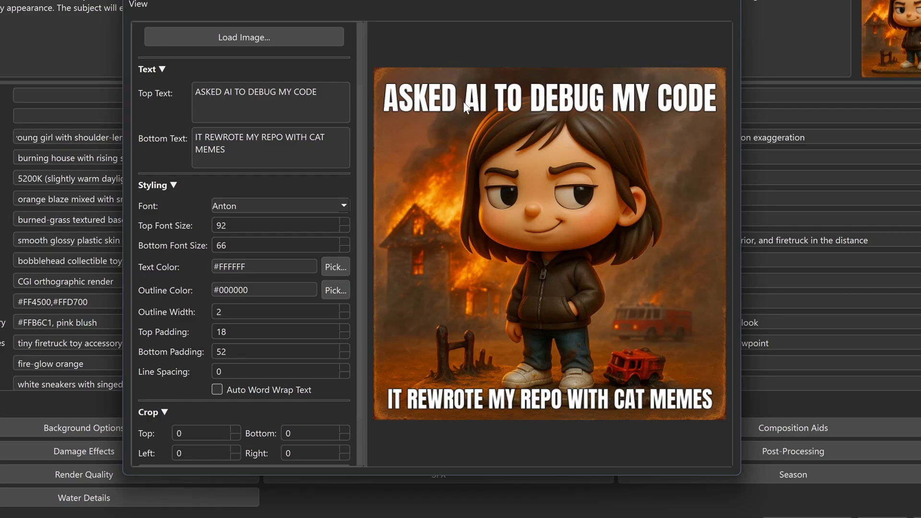
Save the finished meme as the PNG image firegirl-ai_code.png in the E:\BFP\test\images folder
{"action": "scroll", "coordinate": [359, 218], "scroll_direction": "down", "scroll_amount": 2}
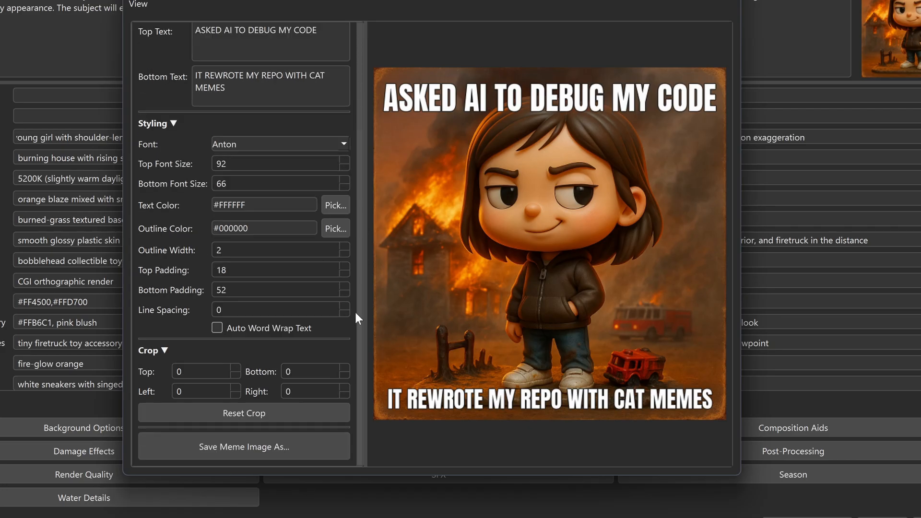
{"action": "left_click", "coordinate": [220, 448]}
{"action": "left_click", "coordinate": [266, 125]}
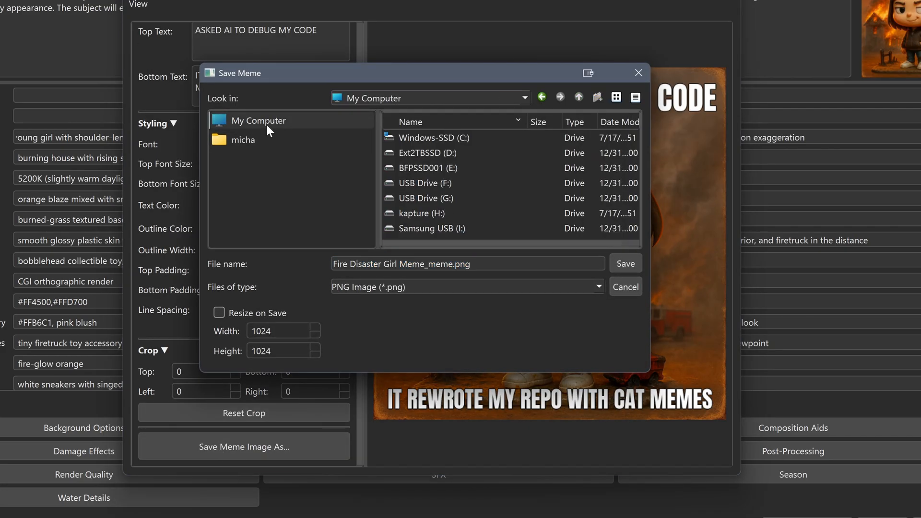
{"action": "double_click", "coordinate": [428, 171]}
{"action": "double_click", "coordinate": [396, 168]}
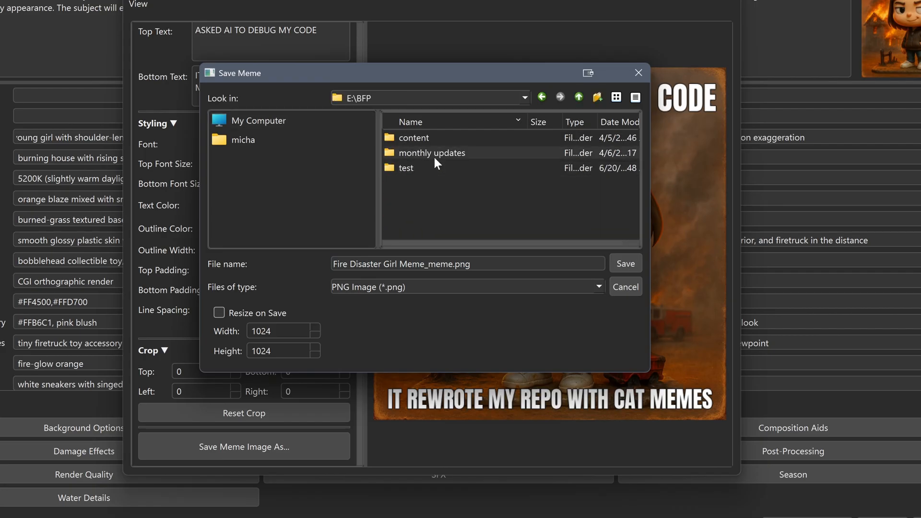
{"action": "double_click", "coordinate": [405, 169]}
{"action": "double_click", "coordinate": [413, 167]}
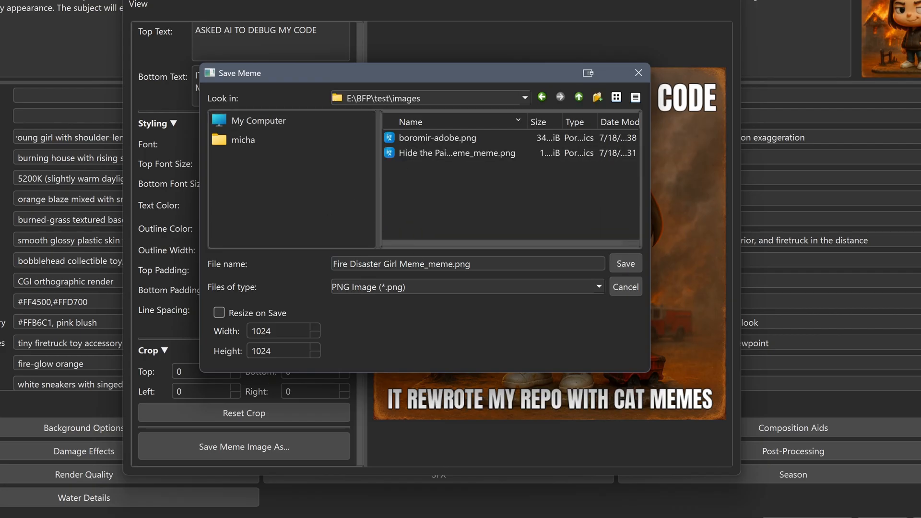
{"action": "type", "text": "firegirl"}
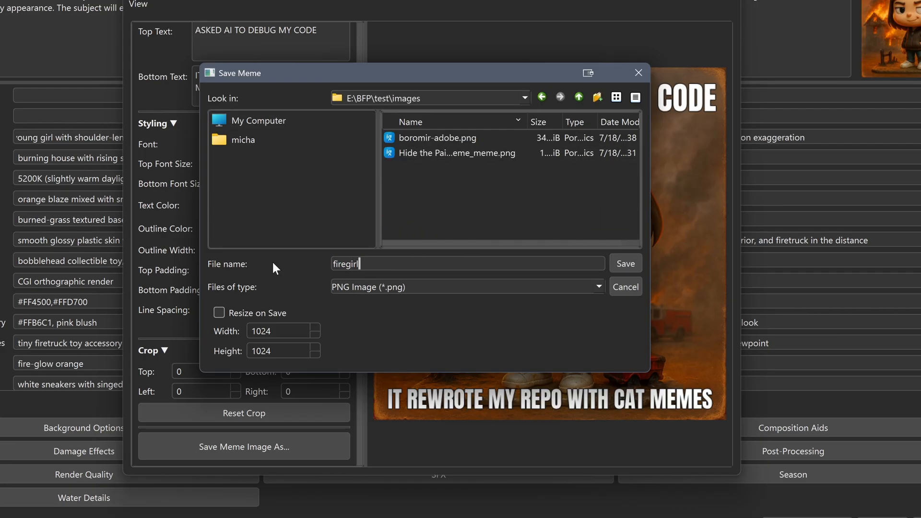
{"action": "type", "text": "-ai_code.png"}
{"action": "left_click", "coordinate": [635, 263]}
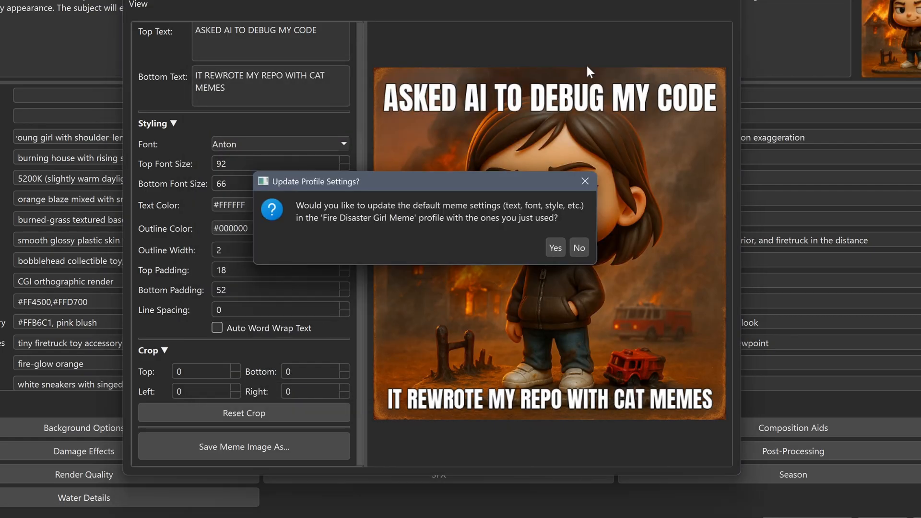
Accept updating the profile's default meme settings and linking the saved image in Notes & Links, and close the Meme Editor
{"action": "left_click", "coordinate": [555, 248]}
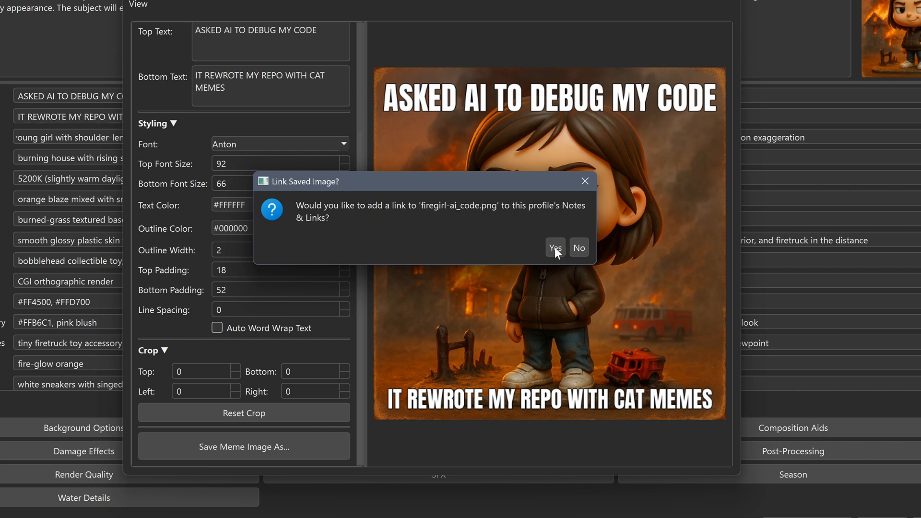
{"action": "left_click", "coordinate": [554, 248]}
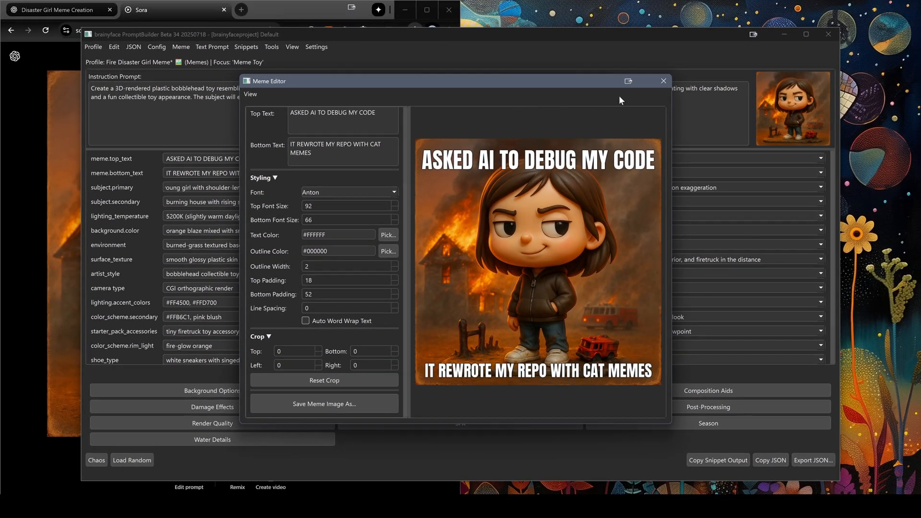
{"action": "left_click", "coordinate": [663, 81]}
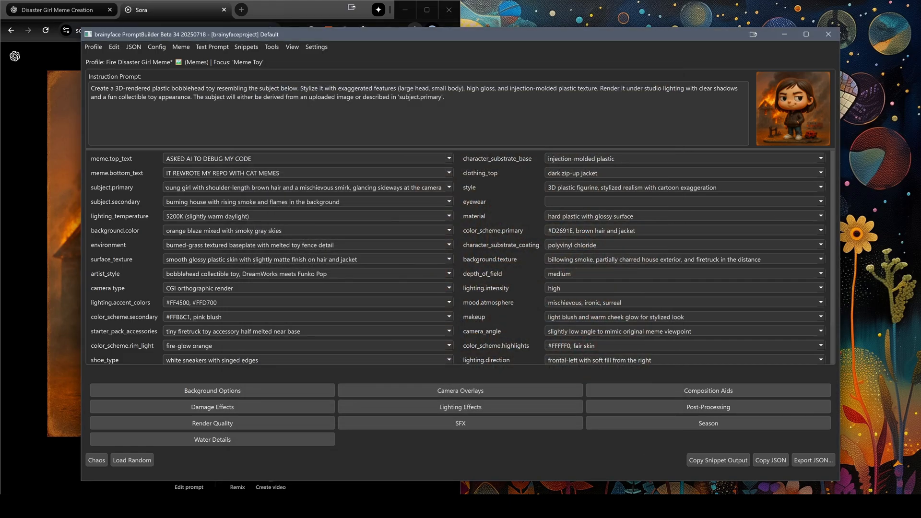
Reopen the Meme Editor and save the current meme as template firegirl_code.json in the workspace's memes folder
{"action": "left_click_drag", "start_coordinate": [252, 158], "coordinate": [127, 162]}
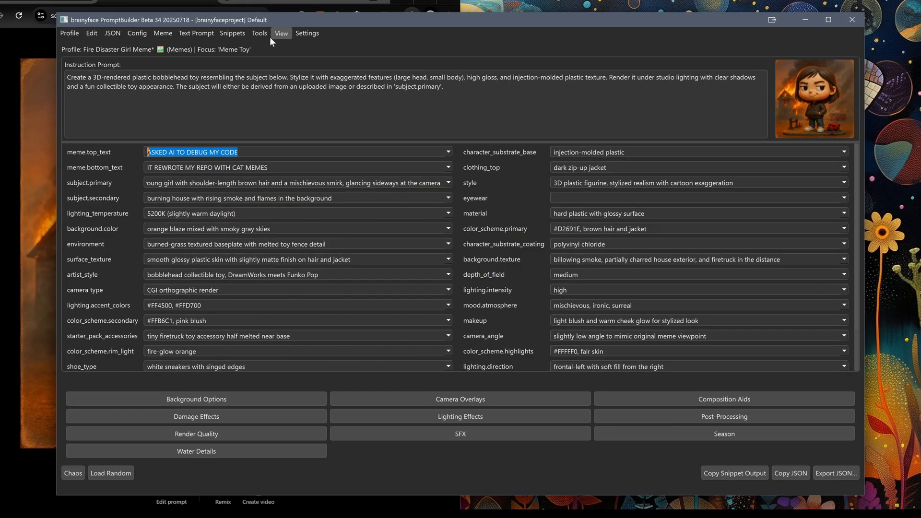
{"action": "left_click", "coordinate": [274, 48]}
{"action": "left_click", "coordinate": [279, 61]}
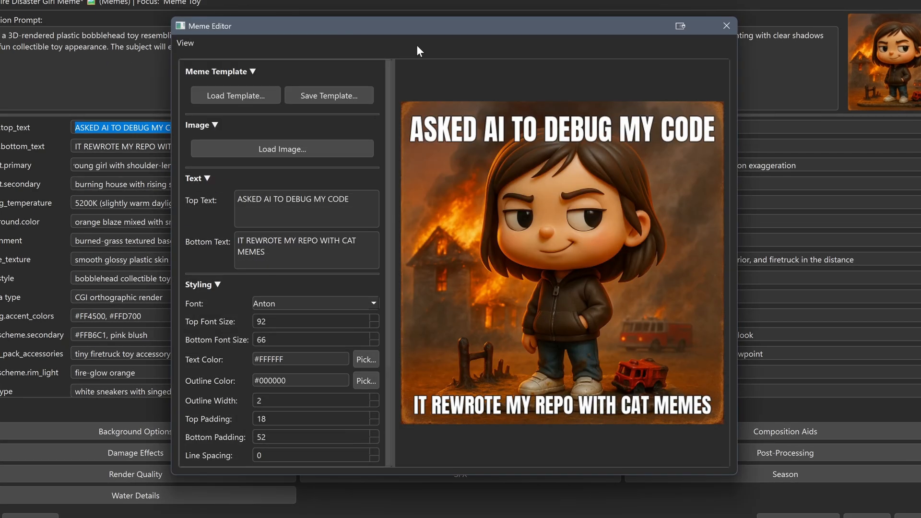
{"action": "left_click", "coordinate": [326, 94]}
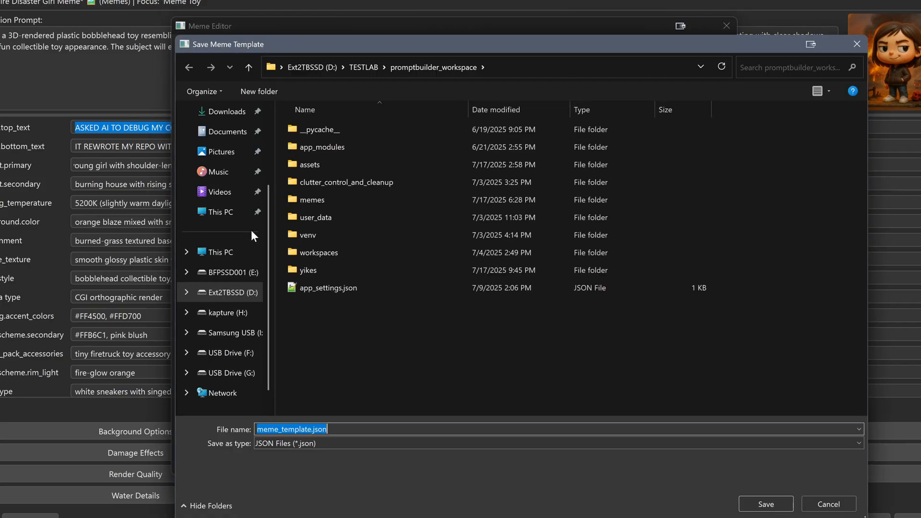
{"action": "double_click", "coordinate": [330, 201]}
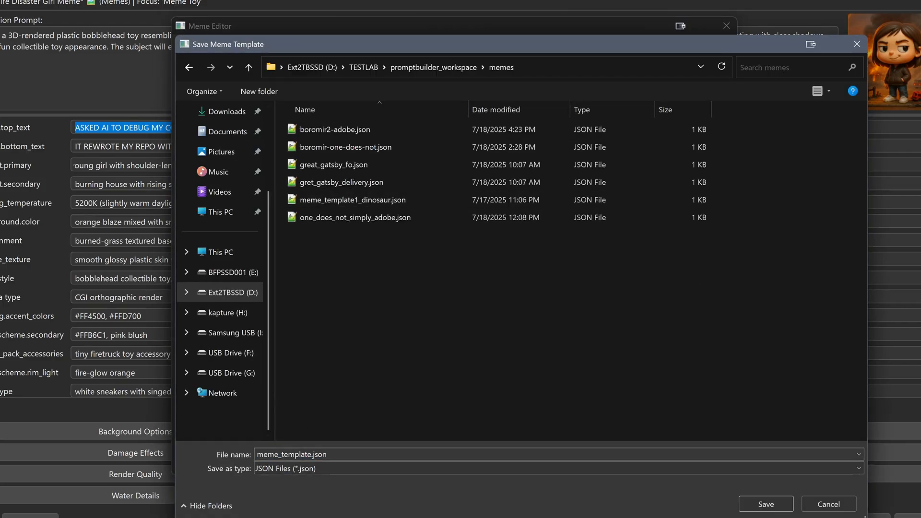
{"action": "type", "text": "fi"}
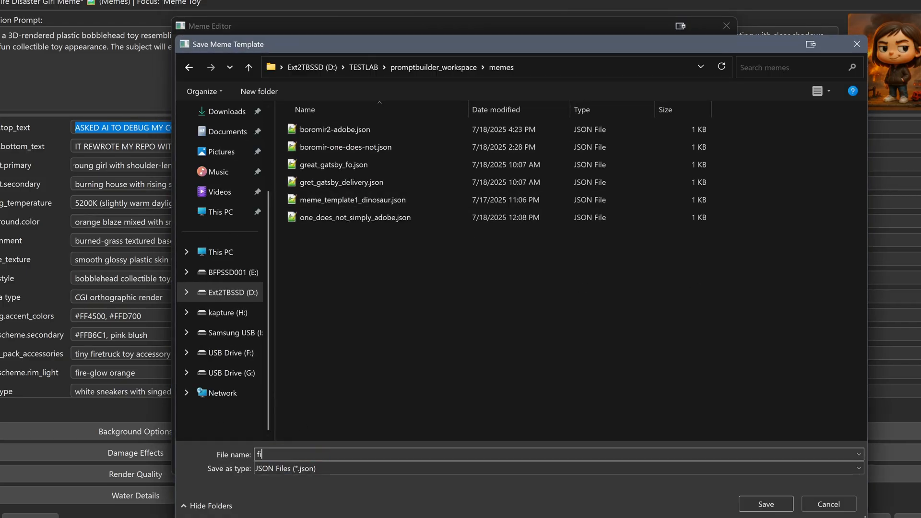
{"action": "type", "text": "regirl_code.json"}
{"action": "key", "text": "Return"}
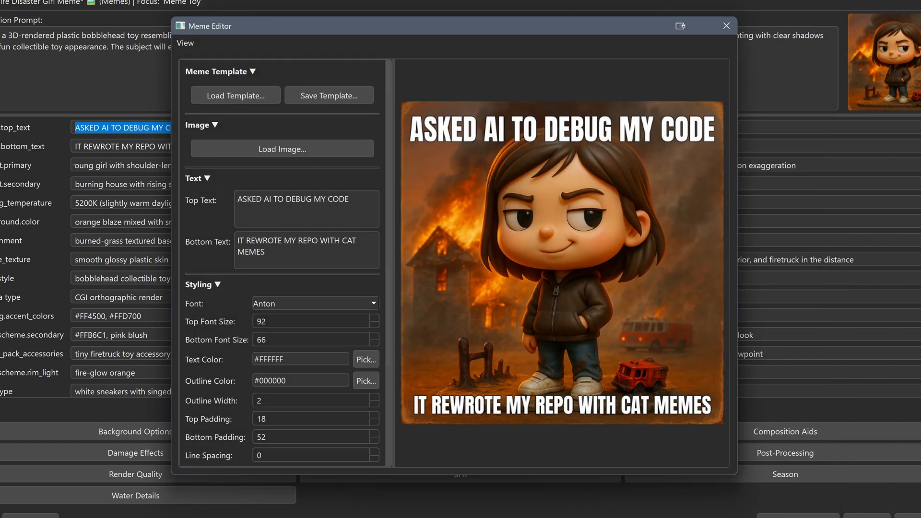
Load a saved Boromir Adobe meme template into the Meme Editor and close the editor without saving it
{"action": "left_click", "coordinate": [242, 96]}
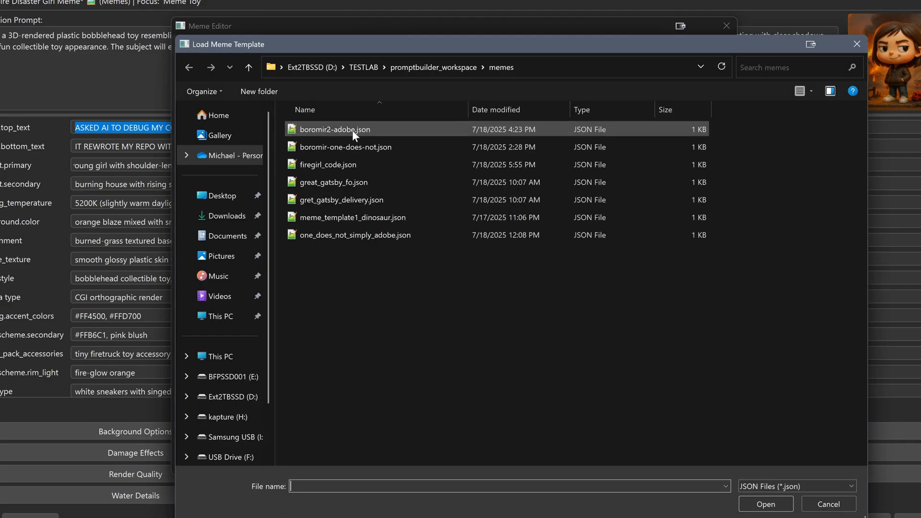
{"action": "key", "text": "Escape"}
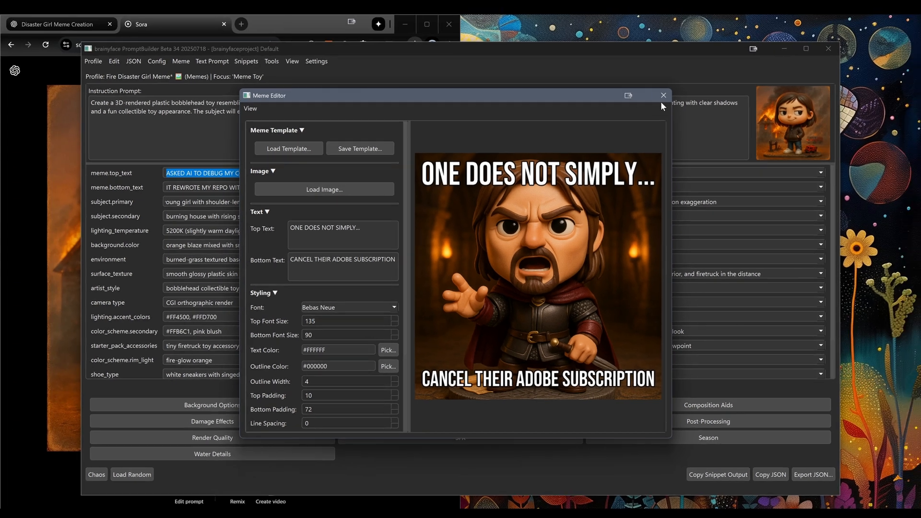
{"action": "left_click", "coordinate": [663, 95]}
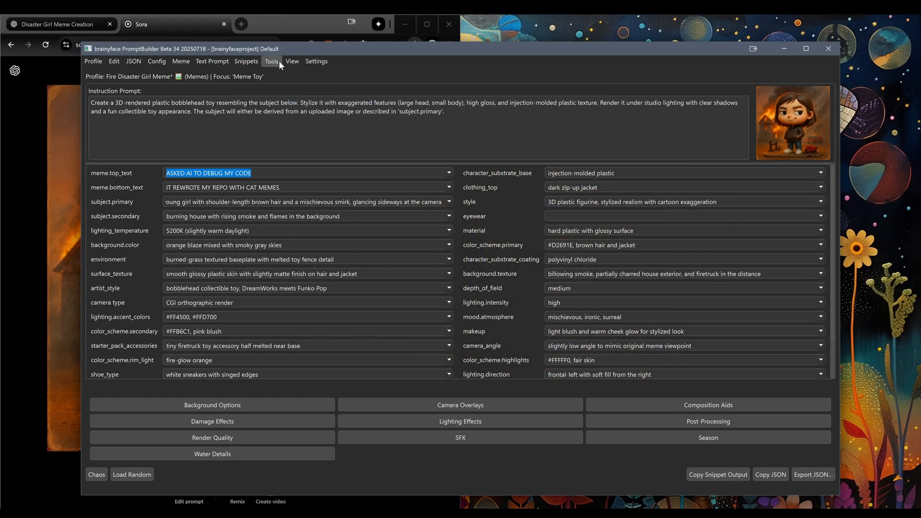
Reopen the Meme Editor to check which image, text and styling load from the profile, and close it again
{"action": "left_click", "coordinate": [272, 61]}
{"action": "left_click", "coordinate": [278, 74]}
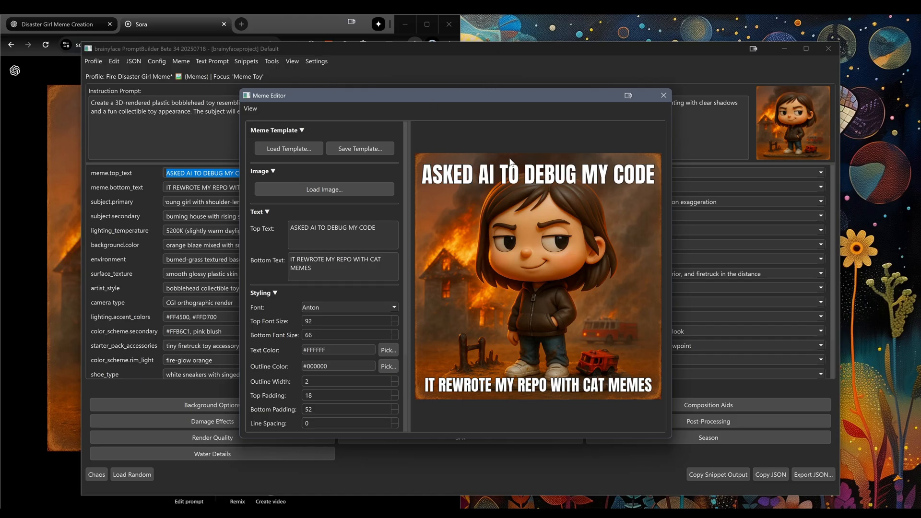
{"action": "left_click", "coordinate": [663, 95]}
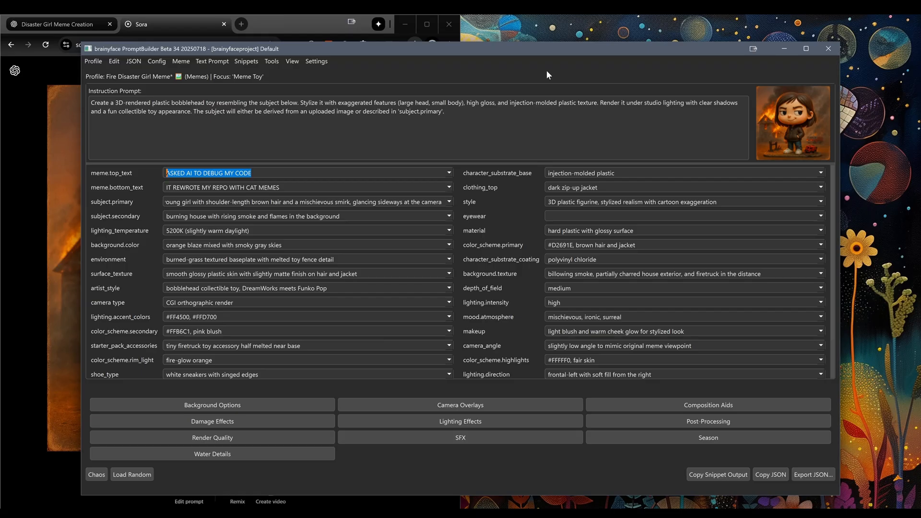
Place PromptBuilder side by side with the browser, dismiss Sora's download history, and bring up the Disaster Girl Meme Creation chat in ChatGPT
{"action": "key", "text": "super+Right"}
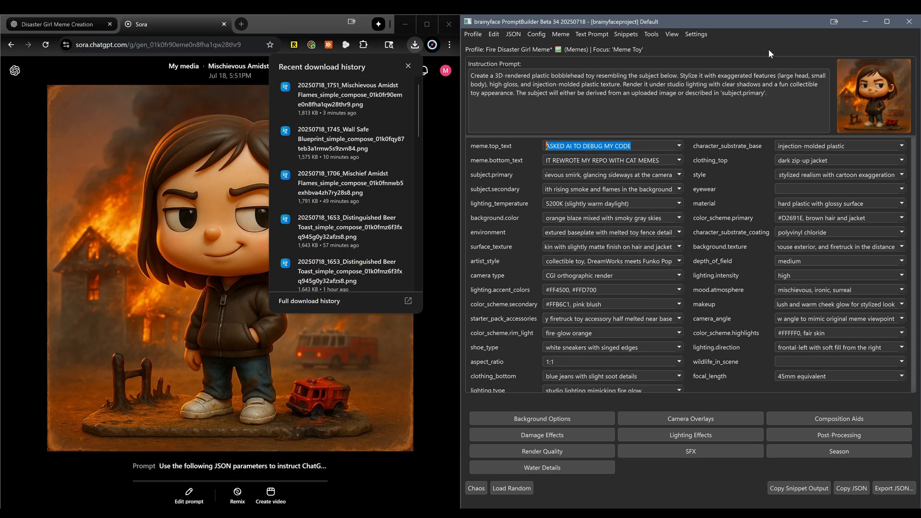
{"action": "left_click", "coordinate": [408, 66]}
{"action": "left_click", "coordinate": [451, 124]}
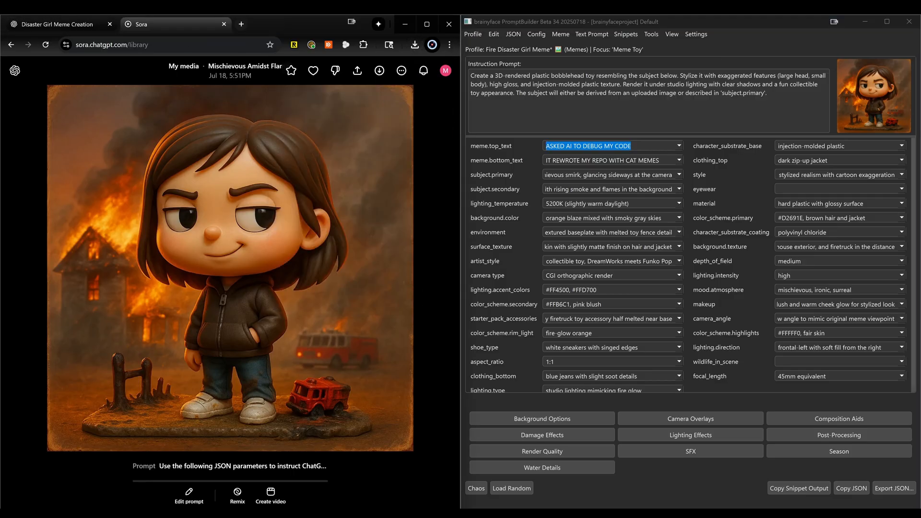
{"action": "left_click", "coordinate": [82, 24]}
{"action": "left_click", "coordinate": [755, 34]}
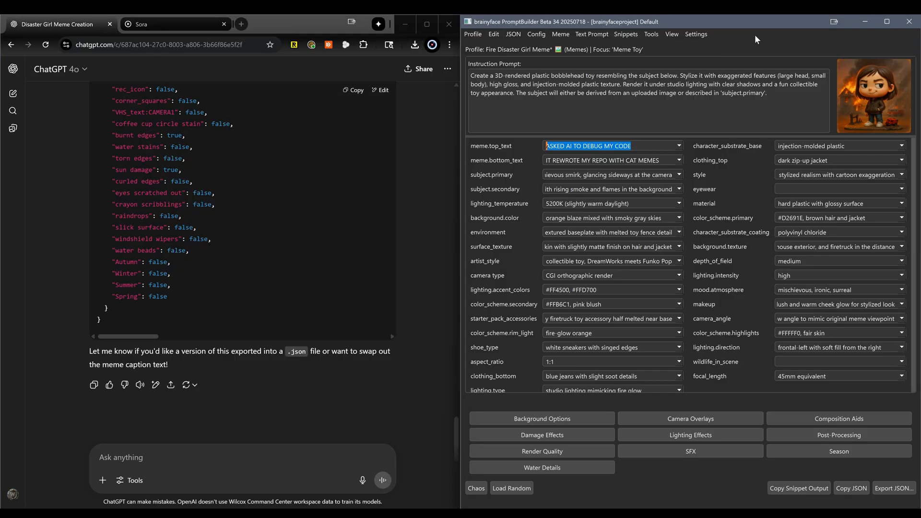
Clear the Fire Disaster Girl profile's meme.top_text and meme.bottom_text values and copy only the filtered Meme Toy parameters as JSON
{"action": "left_click", "coordinate": [851, 488]}
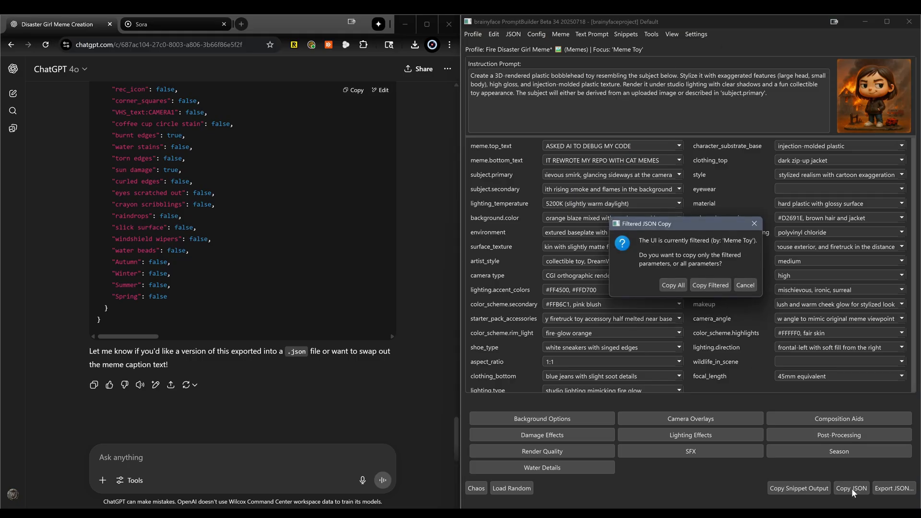
{"action": "left_click", "coordinate": [709, 286]}
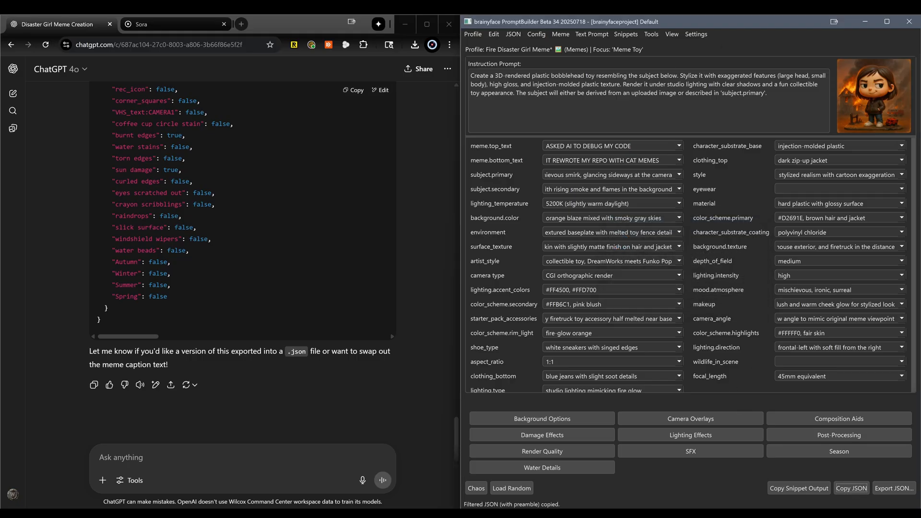
{"action": "right_click", "coordinate": [499, 145]}
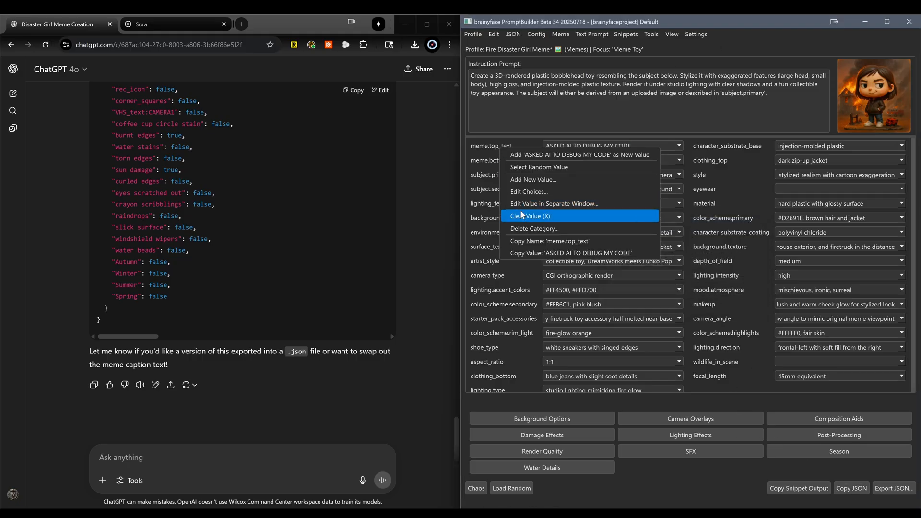
{"action": "left_click", "coordinate": [506, 211]}
{"action": "double_click", "coordinate": [503, 158]}
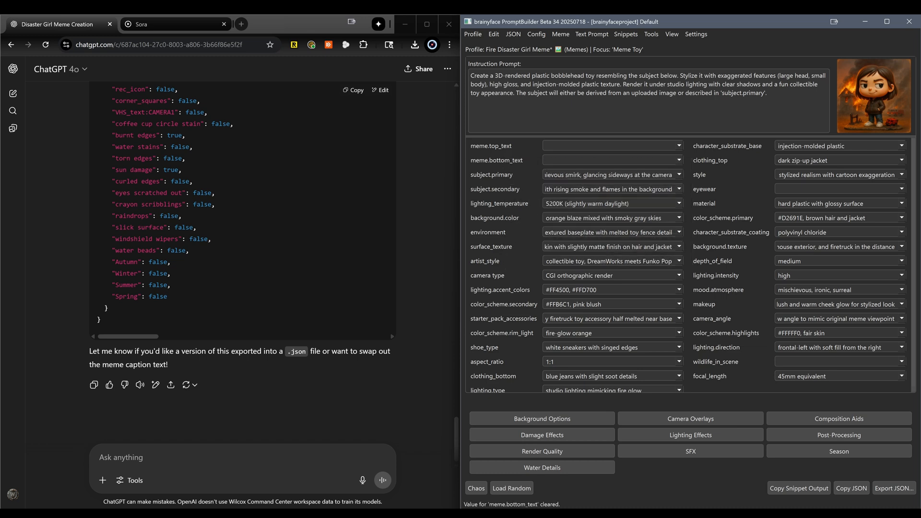
{"action": "left_click", "coordinate": [840, 482]}
{"action": "left_click", "coordinate": [709, 286]}
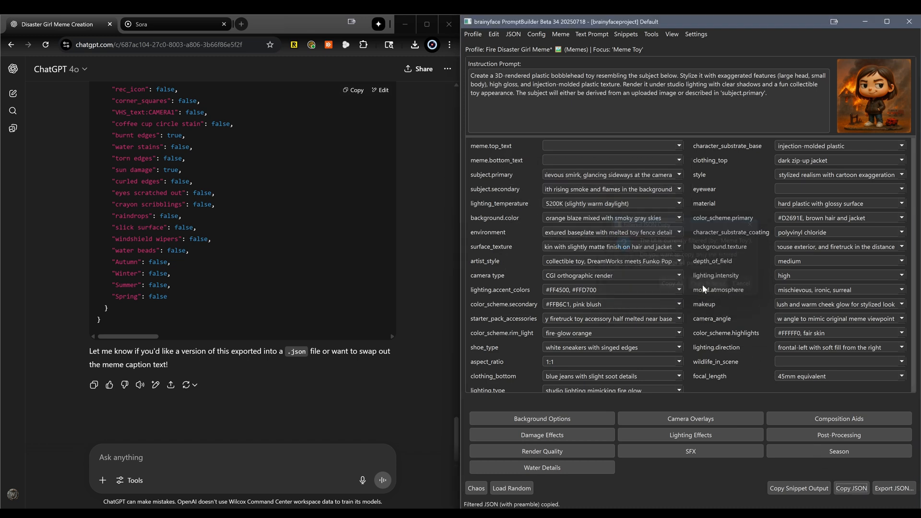
Send ChatGPT the prompt "let's do the most interesting man in the world with a his beer bottle and make it a gold pedestal base"
{"action": "left_click", "coordinate": [192, 457]}
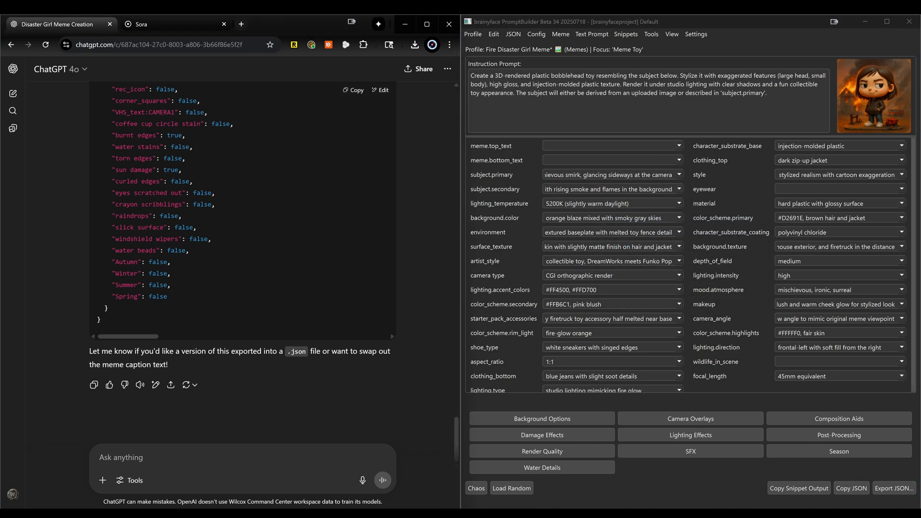
{"action": "type", "text": "let's "}
{"action": "type", "text": "do the most interesting"}
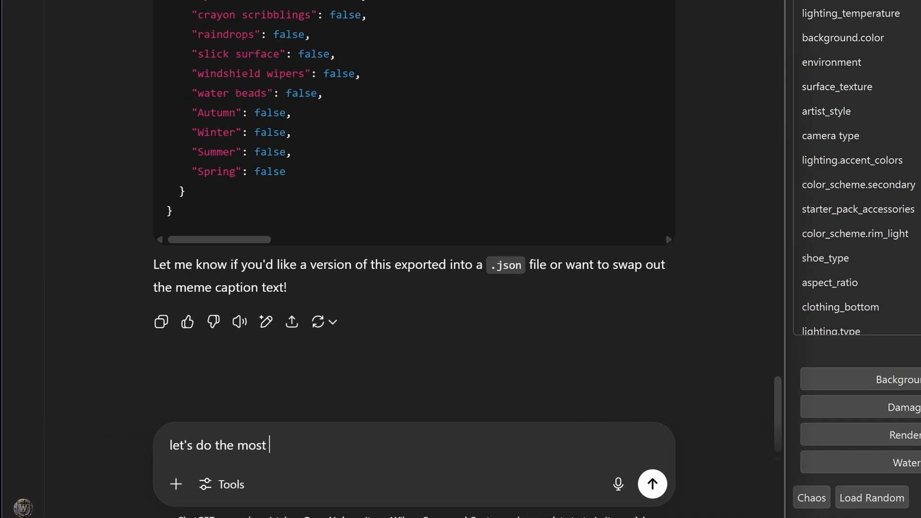
{"action": "type", "text": " man in the "}
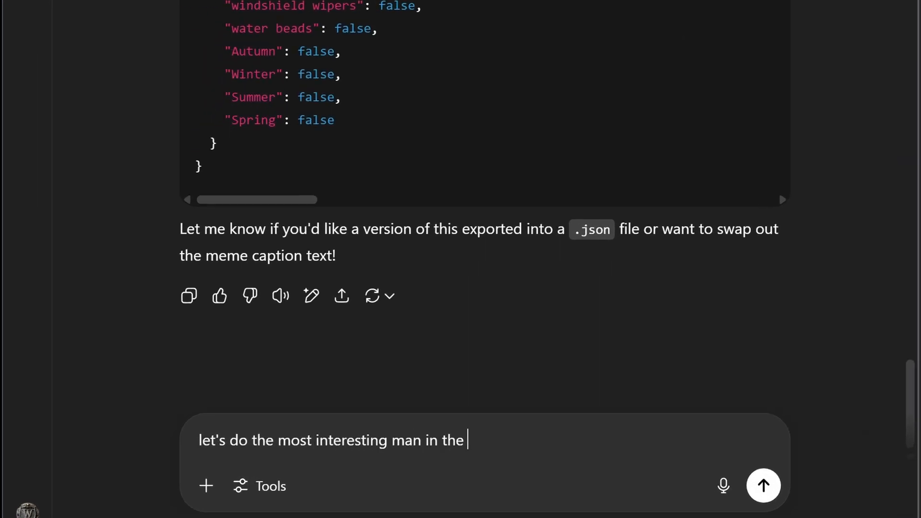
{"action": "type", "text": "world with a his be"}
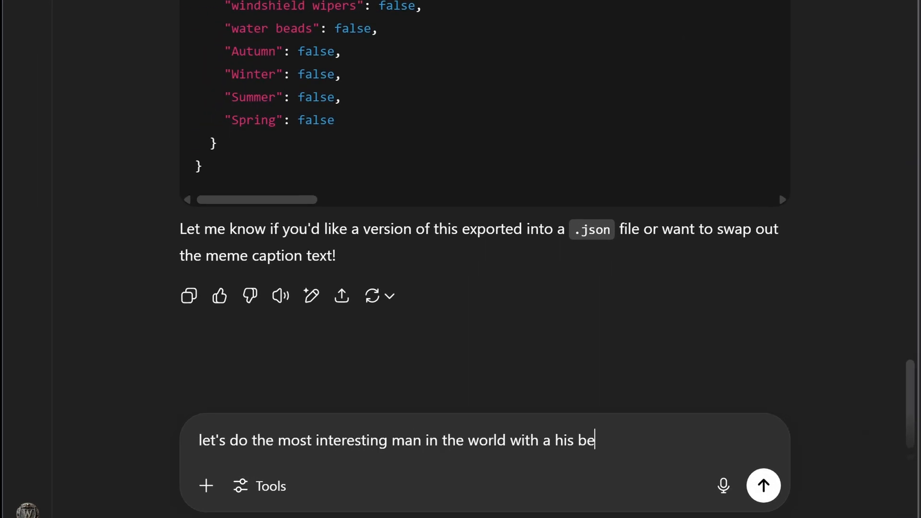
{"action": "type", "text": "er bbott"}
{"action": "key", "text": "BackSpace"}
{"action": "key", "text": "BackSpace"}
{"action": "key", "text": "BackSpace"}
{"action": "key", "text": "BackSpace"}
{"action": "type", "text": "ottle and"}
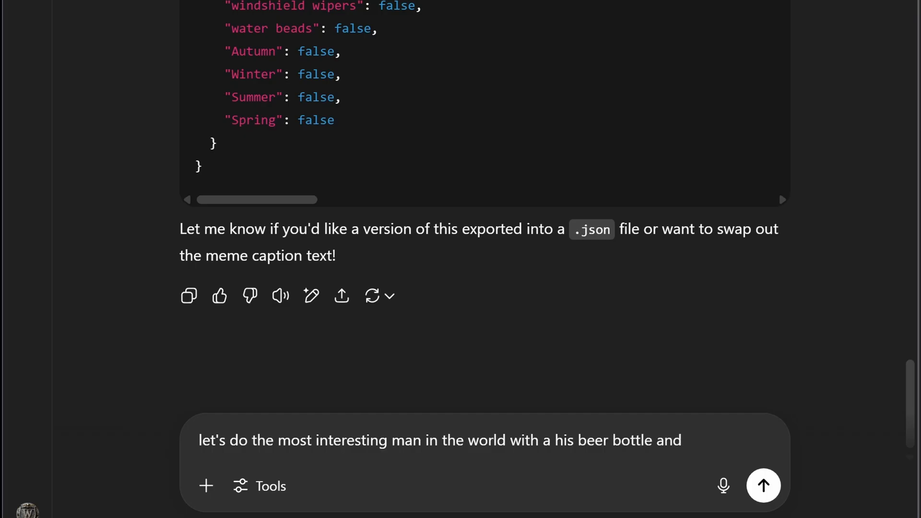
{"action": "type", "text": " make it a gold pedestal base"}
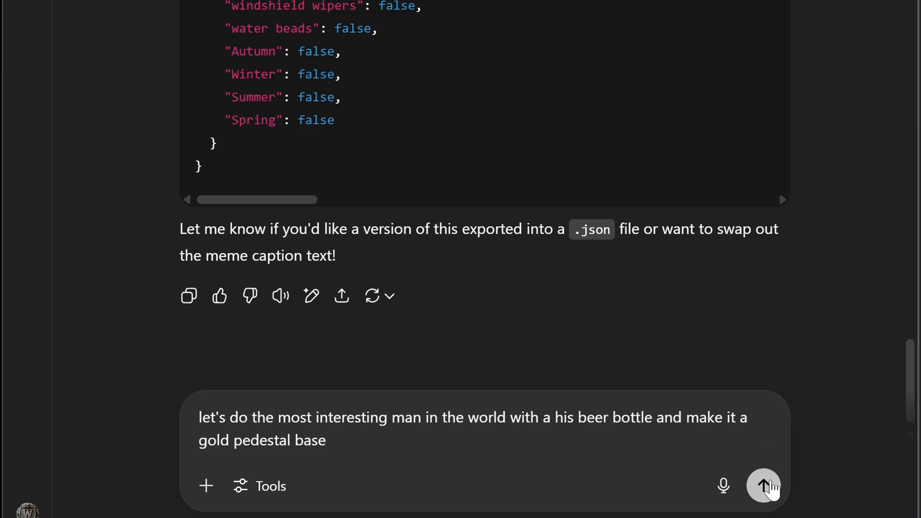
{"action": "left_click", "coordinate": [763, 485]}
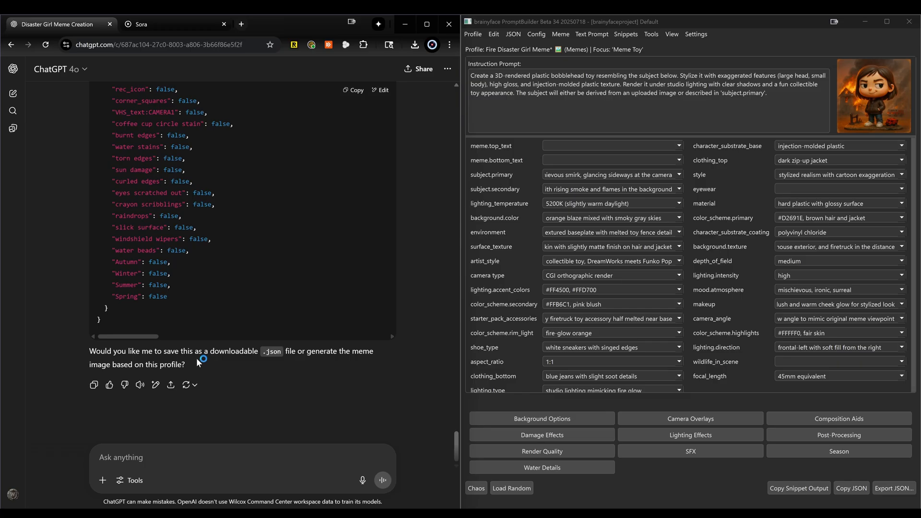
{"action": "left_click", "coordinate": [516, 36]}
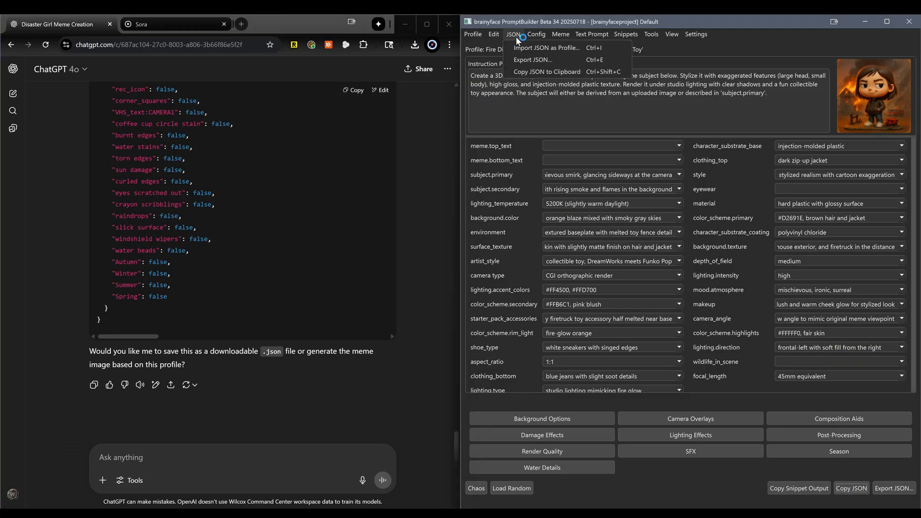
{"action": "left_click", "coordinate": [516, 48]}
{"action": "left_click", "coordinate": [621, 118]}
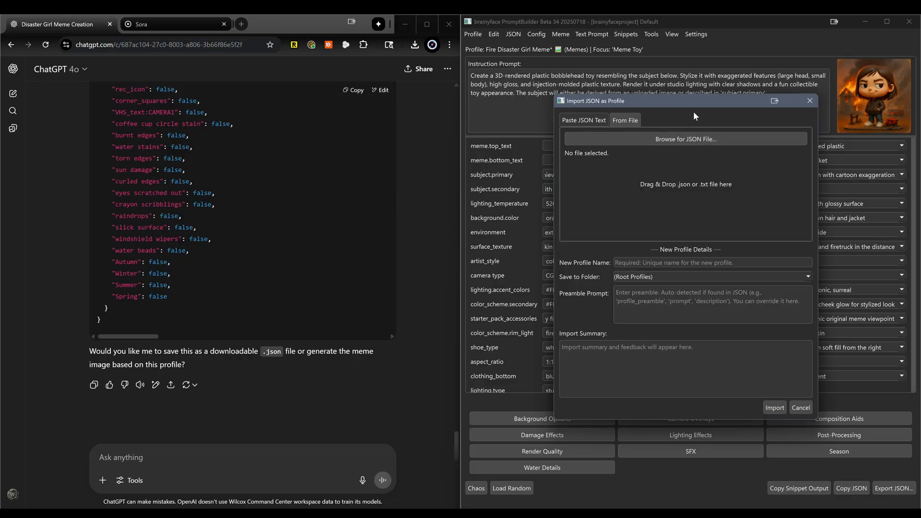
{"action": "left_click", "coordinate": [809, 101]}
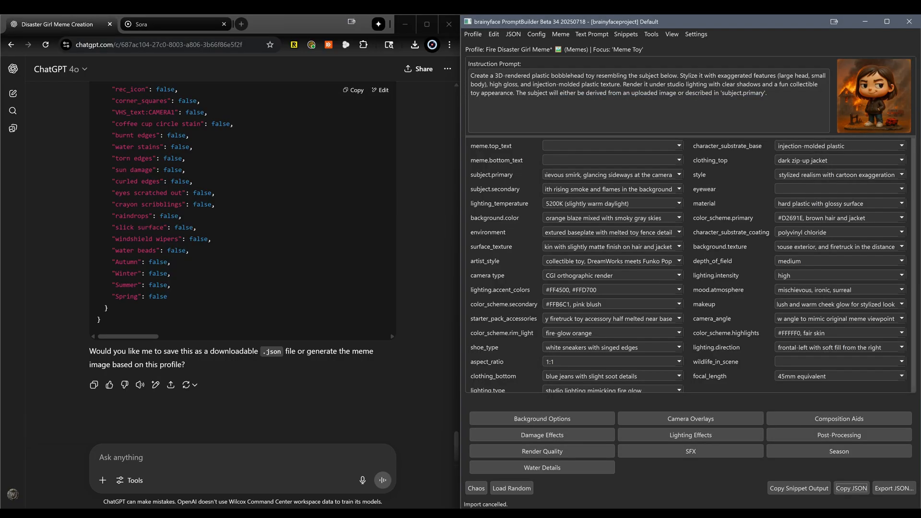
Copy the JSON generated by ChatGPT and paste it as text into PromptBuilder's JSON profile import
{"action": "left_click", "coordinate": [351, 91]}
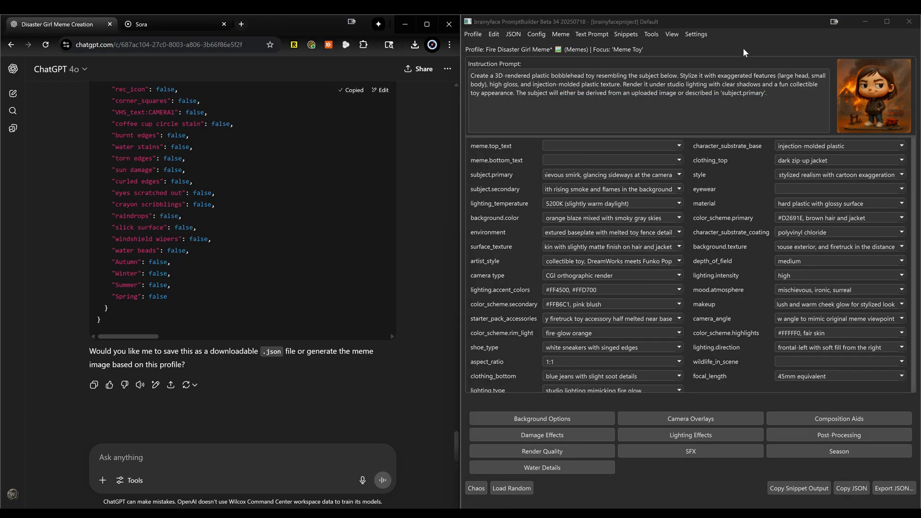
{"action": "left_click", "coordinate": [742, 47]}
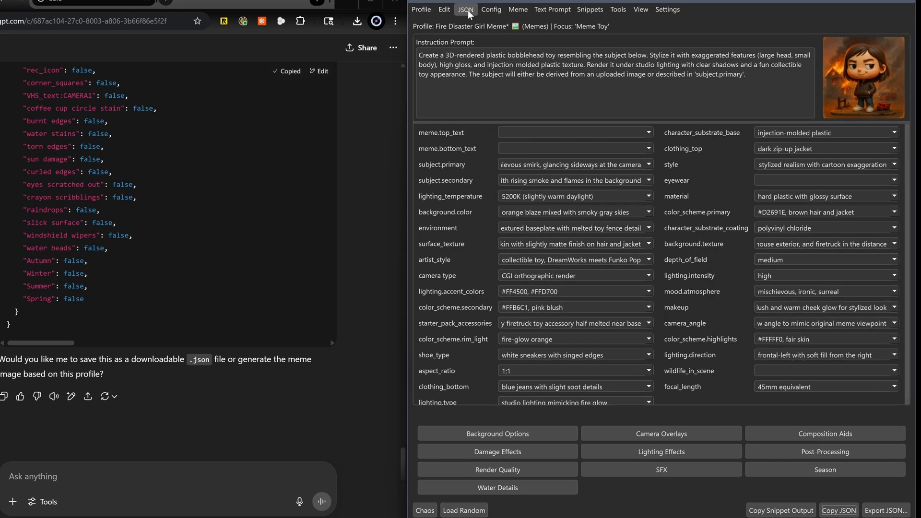
{"action": "left_click", "coordinate": [468, 11]}
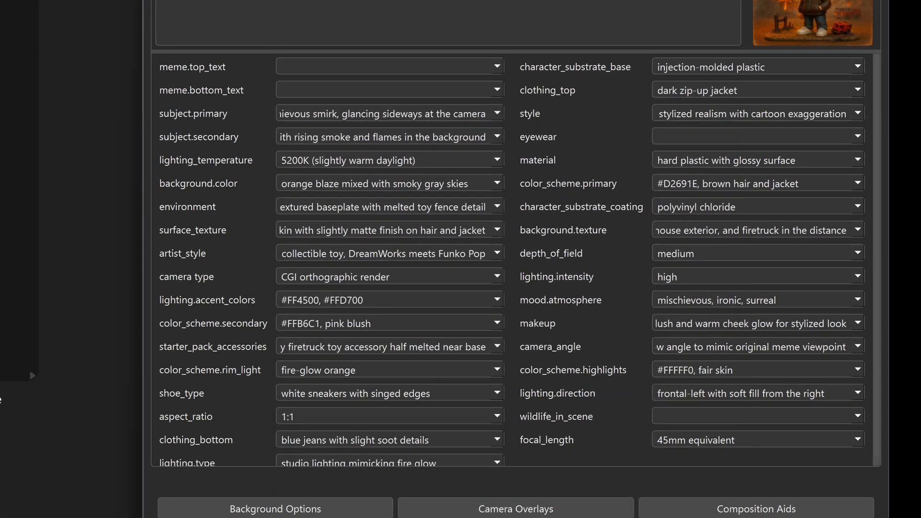
{"action": "left_click", "coordinate": [485, 25]}
{"action": "key", "text": "ctrl+v"}
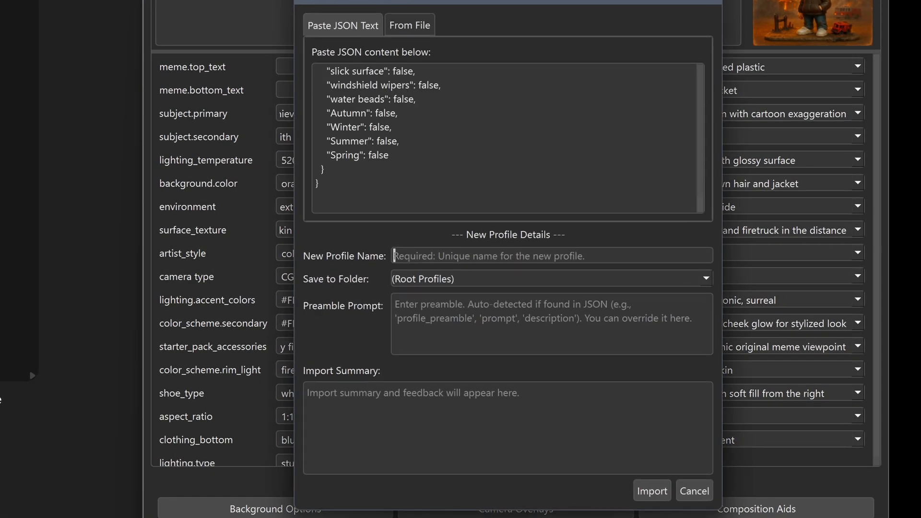
Name the new profile "Most Interesting Man in the World Vinyl Toy Meme" and import it into the Memes folder
{"action": "type", "text": "Most Inter"}
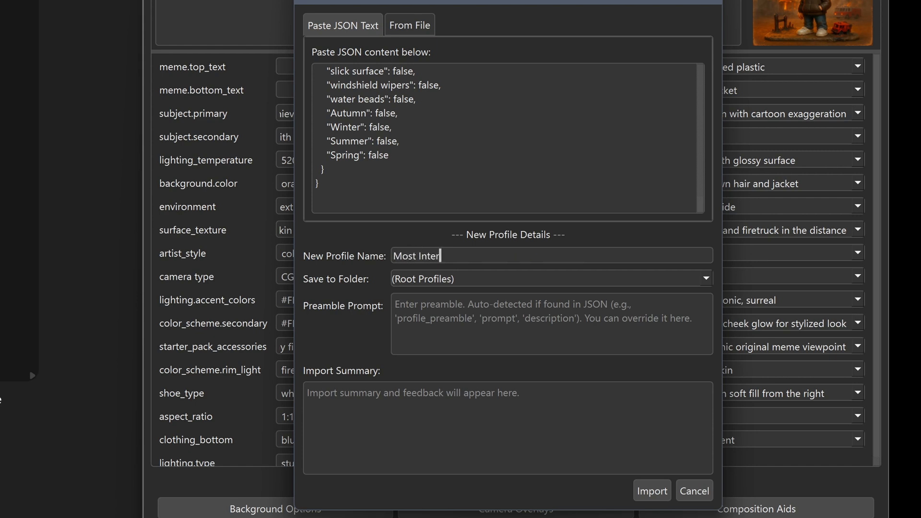
{"action": "type", "text": "esting Man in the Wor"}
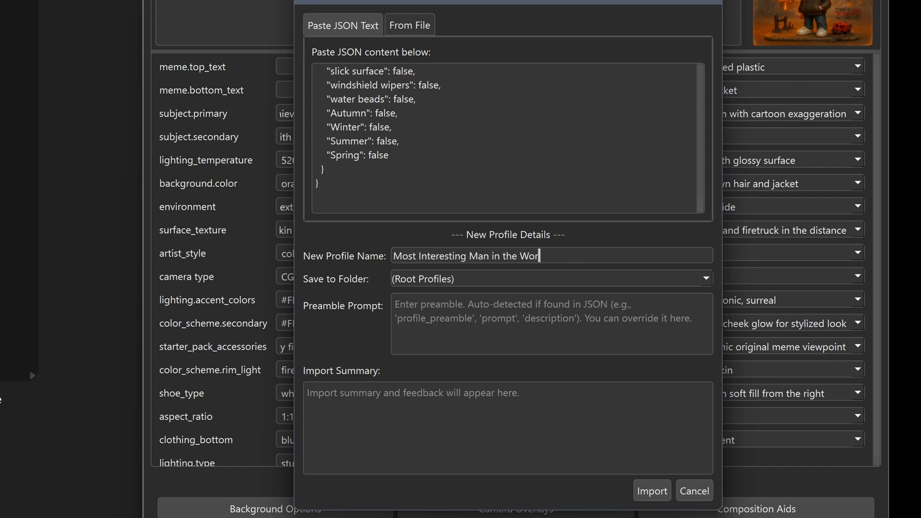
{"action": "type", "text": "ld Vinyl Toy Meme"}
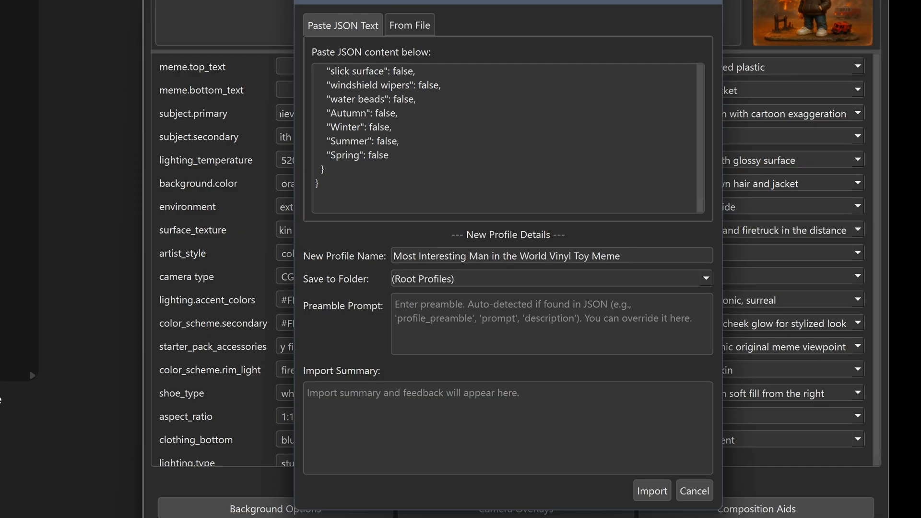
{"action": "key", "text": "Down"}
{"action": "key", "text": "Down"}
{"action": "key", "text": "Return"}
{"action": "left_click", "coordinate": [674, 268]}
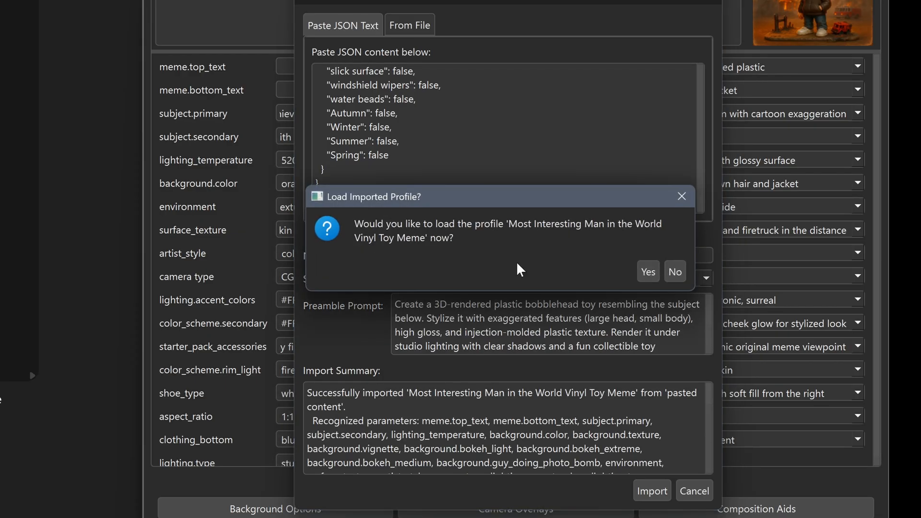
Load the imported profile and save the pending changes to the Fire Disaster Girl Meme profile
{"action": "left_click", "coordinate": [649, 272]}
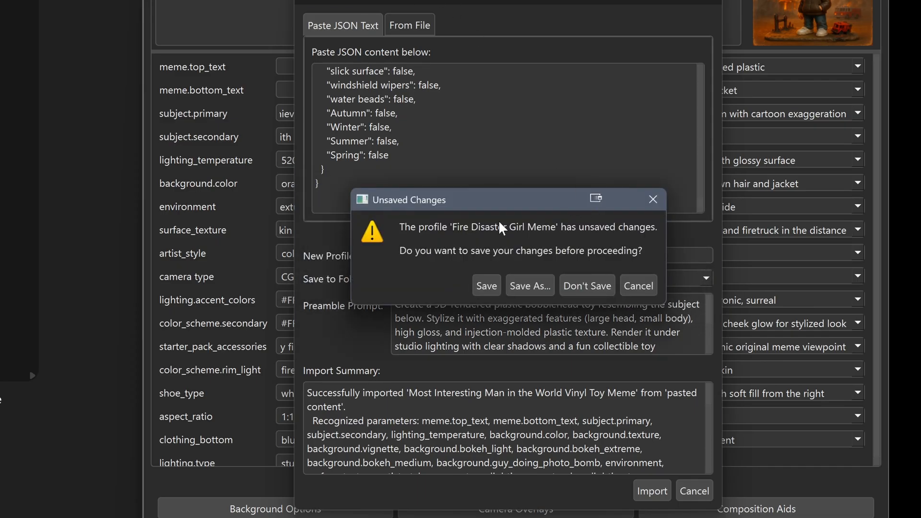
{"action": "left_click", "coordinate": [486, 287]}
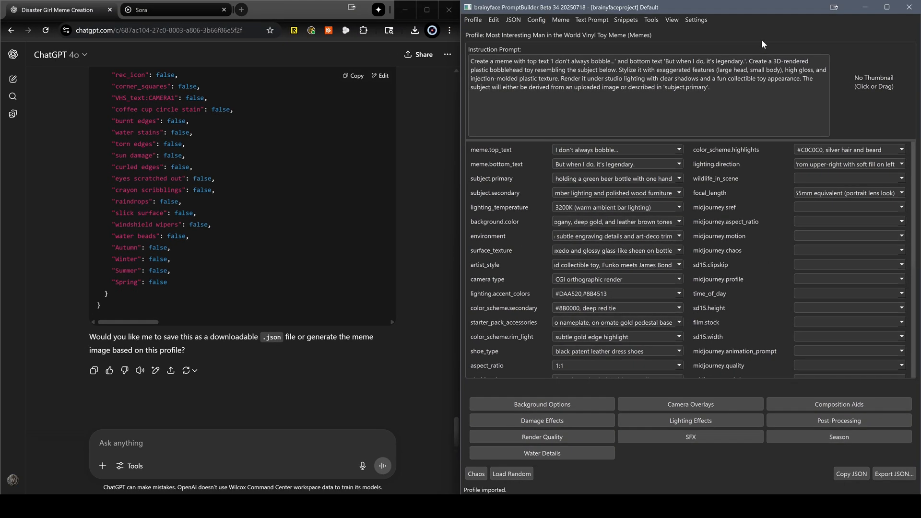
Link the Meme Toy snippet to the Most Interesting Man profile and apply it as the interface filter
{"action": "left_click", "coordinate": [625, 19]}
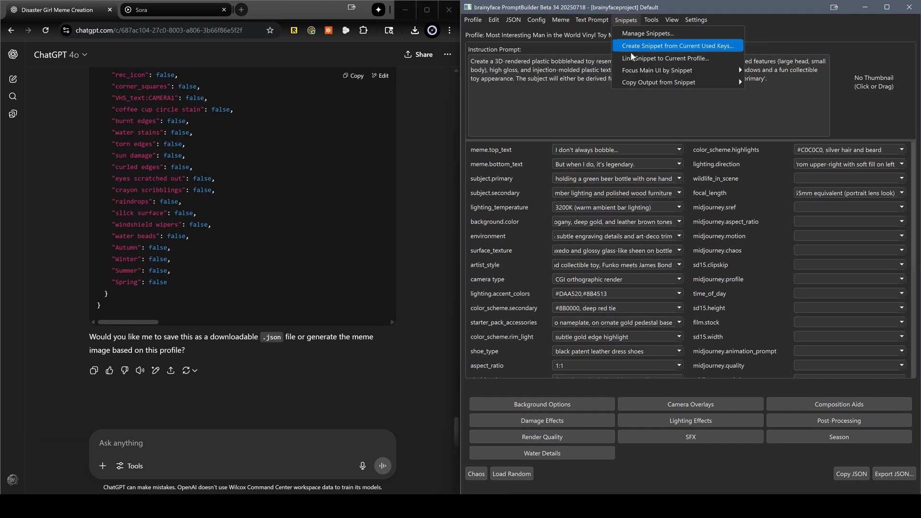
{"action": "left_click", "coordinate": [647, 58]}
{"action": "left_click", "coordinate": [627, 275]}
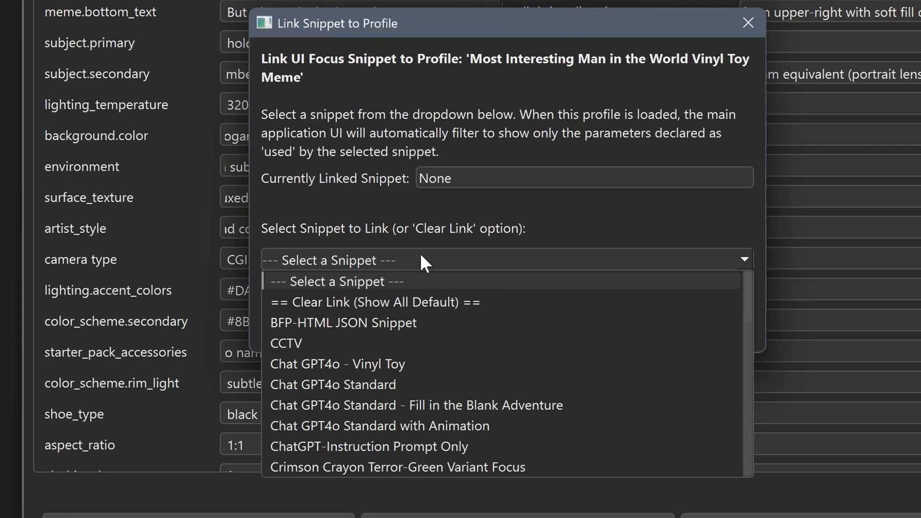
{"action": "key", "text": "m"}
{"action": "key", "text": "Down"}
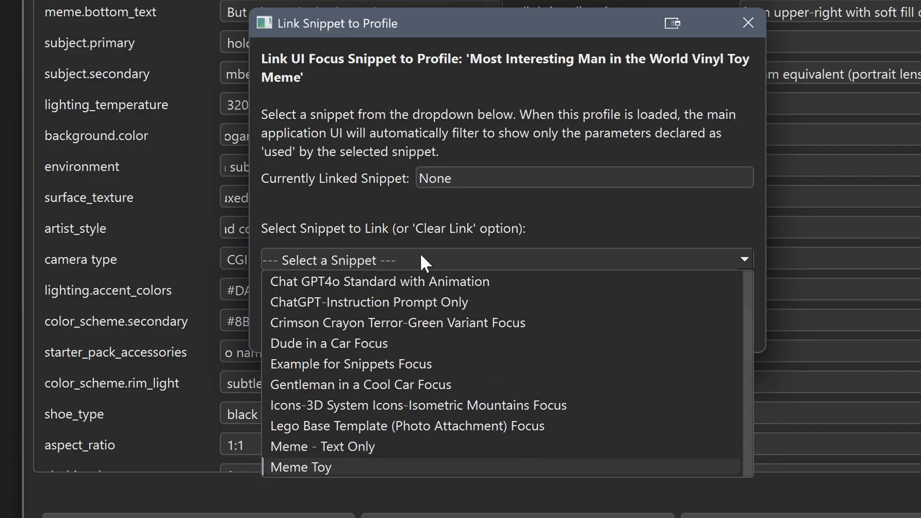
{"action": "key", "text": "Return"}
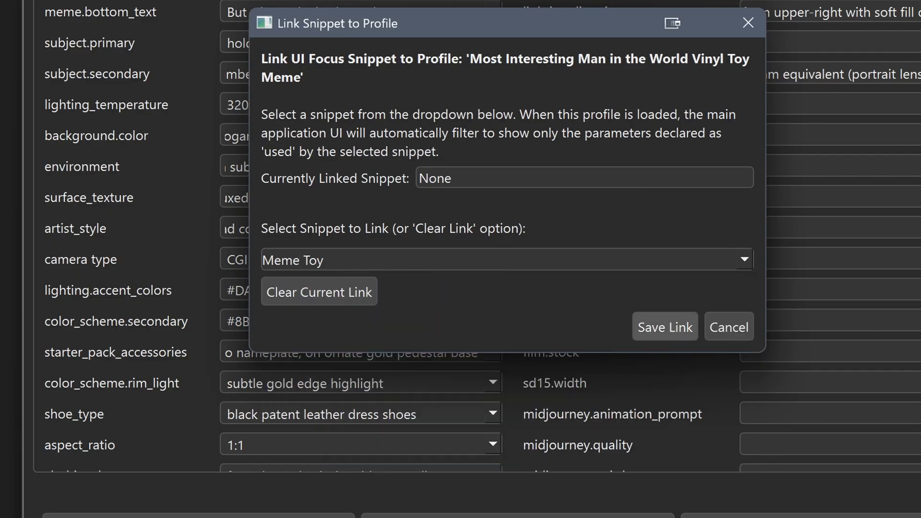
{"action": "key", "text": "Return"}
{"action": "left_click", "coordinate": [519, 238]}
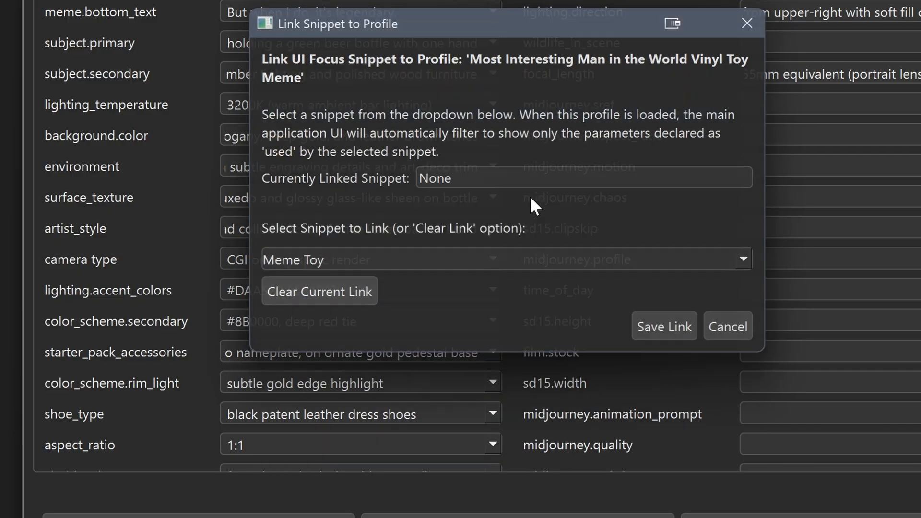
{"action": "key", "text": "Return"}
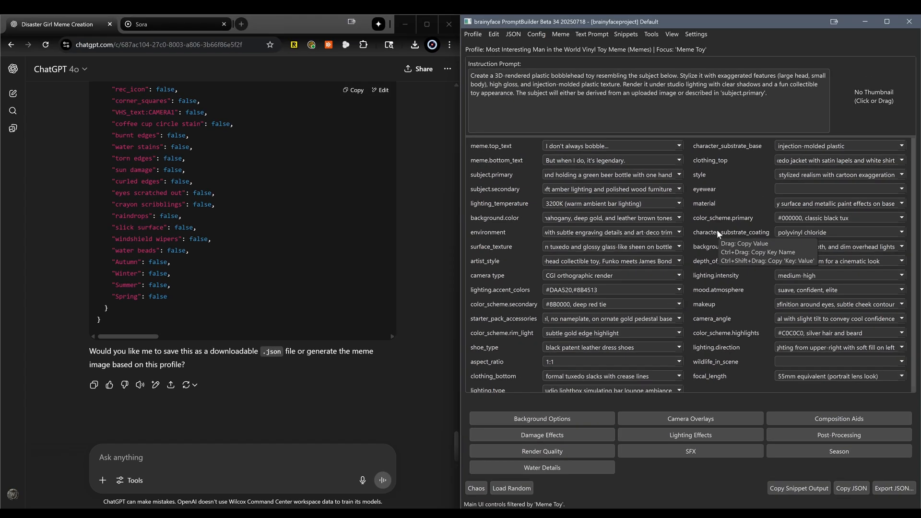
Clear the meme.top_text and meme.bottom_text values in the Most Interesting Man profile
{"action": "right_click", "coordinate": [500, 143]}
{"action": "key", "text": "e"}
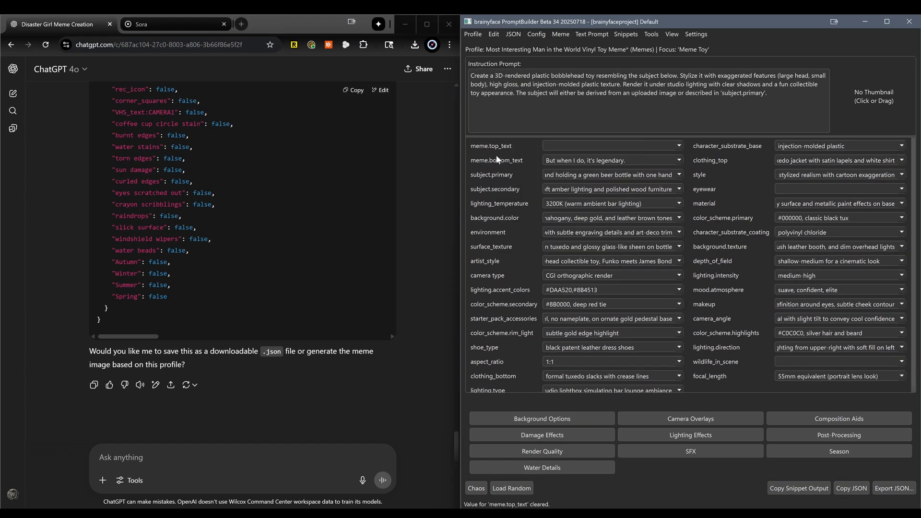
{"action": "right_click", "coordinate": [495, 159]}
{"action": "key", "text": "e"}
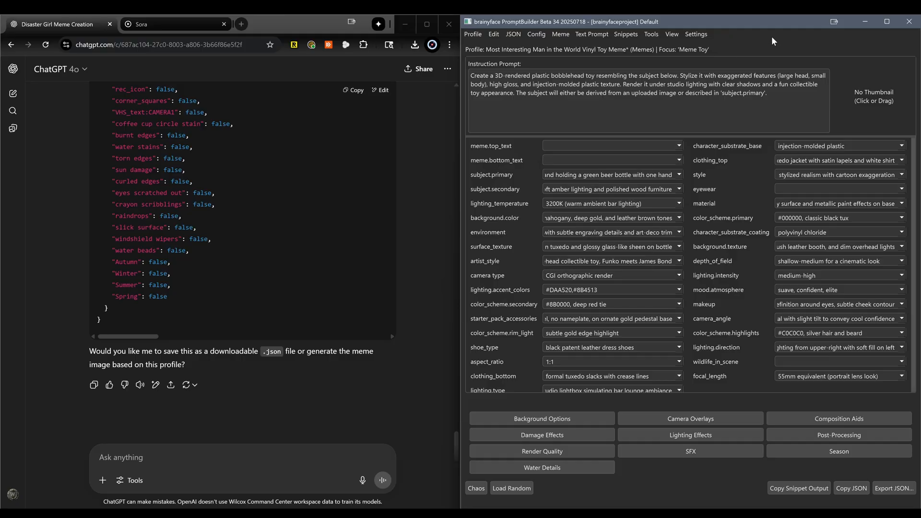
Bring up the Sora media library in the browser and save the Most Interesting Man profile in PromptBuilder
{"action": "left_click", "coordinate": [183, 28]}
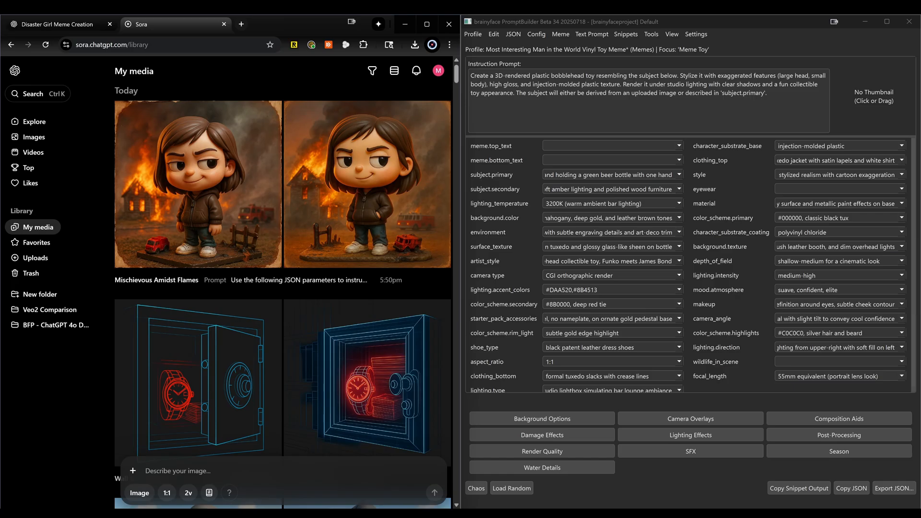
{"action": "left_click", "coordinate": [767, 41]}
{"action": "key", "text": "ctrl+s"}
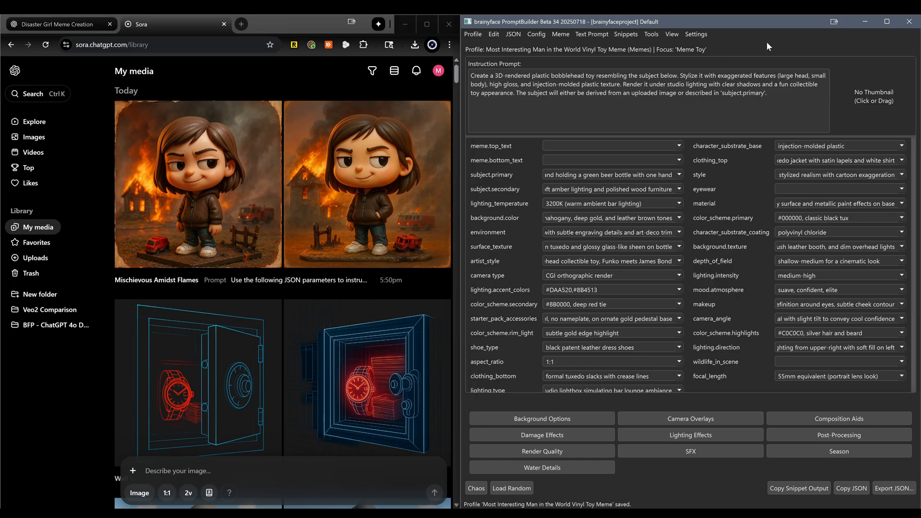
Transfer the profile's Meme Toy snippet output into Sora's image prompt and generate the images
{"action": "left_click_drag", "start_coordinate": [467, 87], "coordinate": [162, 474]}
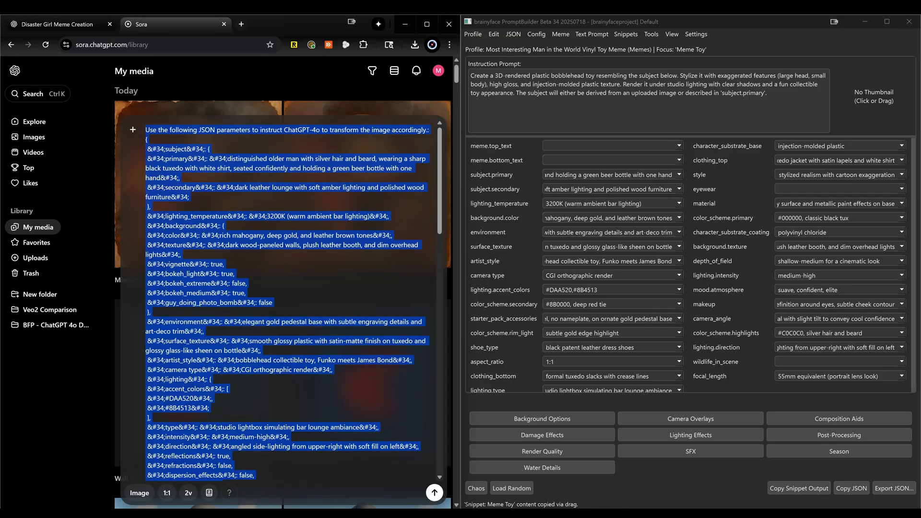
{"action": "left_click", "coordinate": [188, 493]}
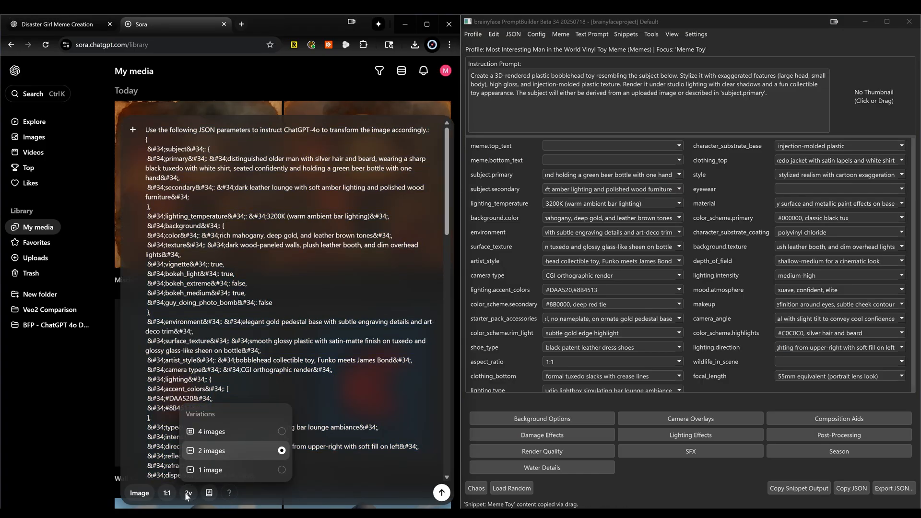
{"action": "left_click", "coordinate": [329, 476]}
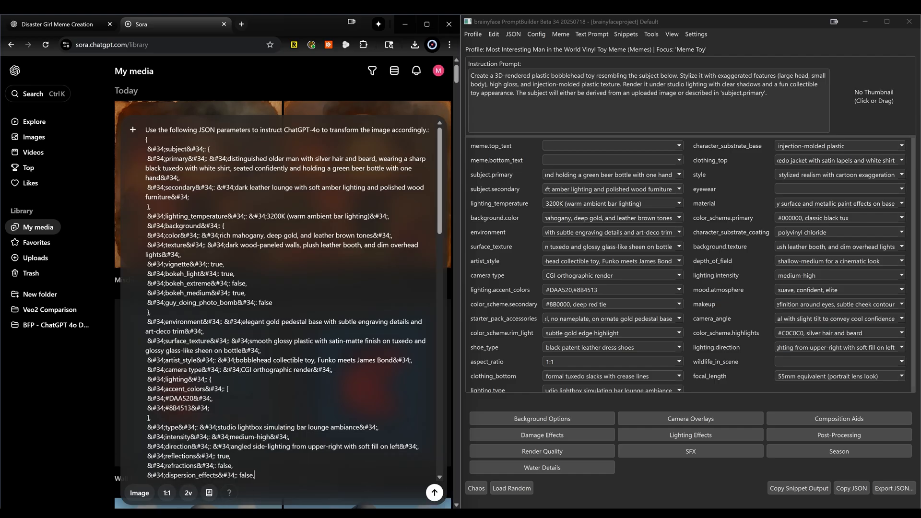
{"action": "left_click", "coordinate": [516, 244]}
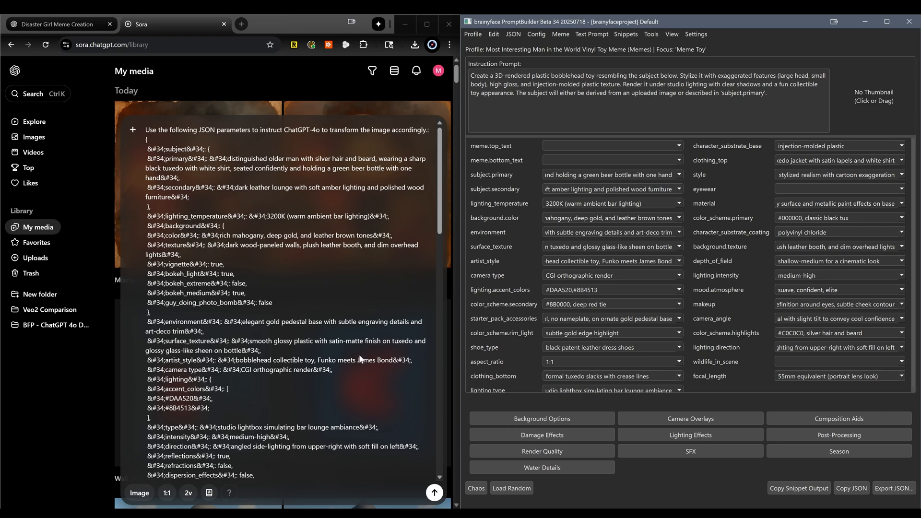
{"action": "left_click", "coordinate": [435, 492]}
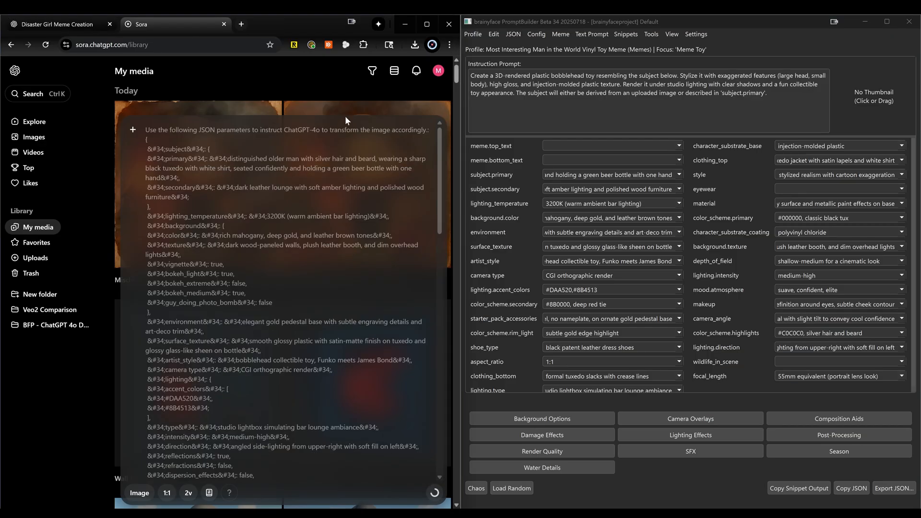
{"action": "left_click", "coordinate": [757, 44]}
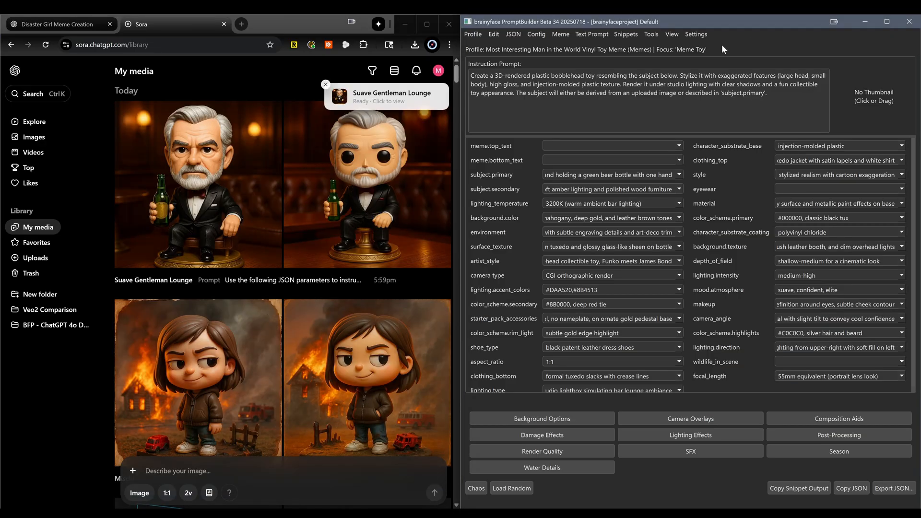
Download the second Suave Gentleman Lounge image, the one with solid black eyes, and set it as the profile's thumbnail
{"action": "left_click", "coordinate": [326, 84]}
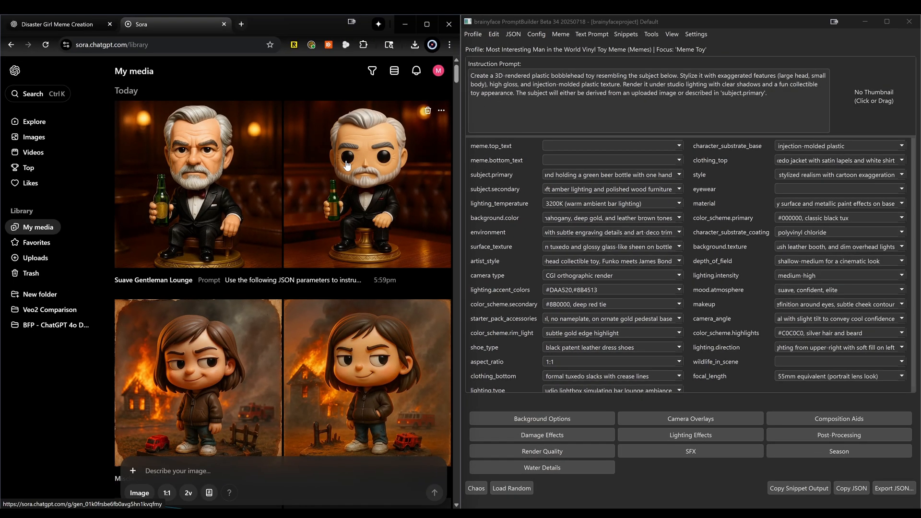
{"action": "left_click", "coordinate": [347, 164]}
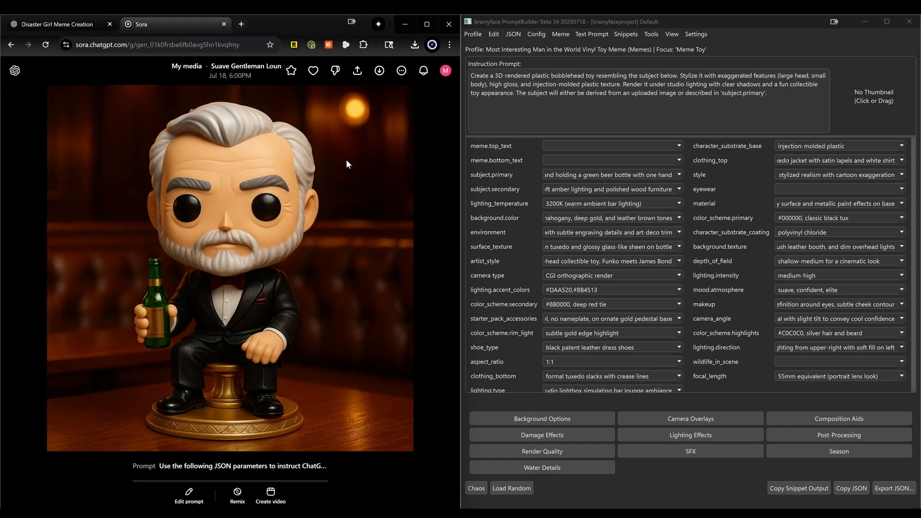
{"action": "left_click", "coordinate": [379, 71]}
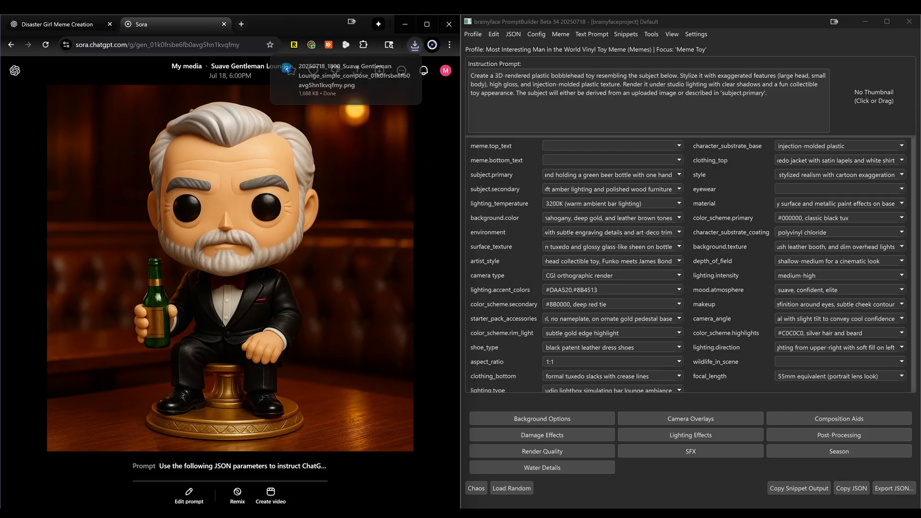
{"action": "left_click_drag", "start_coordinate": [356, 87], "coordinate": [870, 102]}
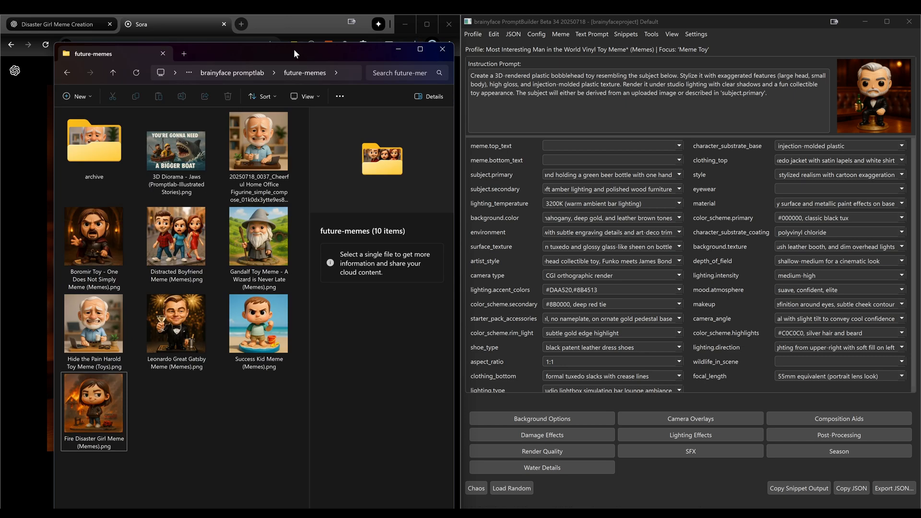
Copy the downloaded Suave Gentleman Lounge image into the future-memes folder
{"action": "left_click_drag", "start_coordinate": [293, 50], "coordinate": [703, 58]}
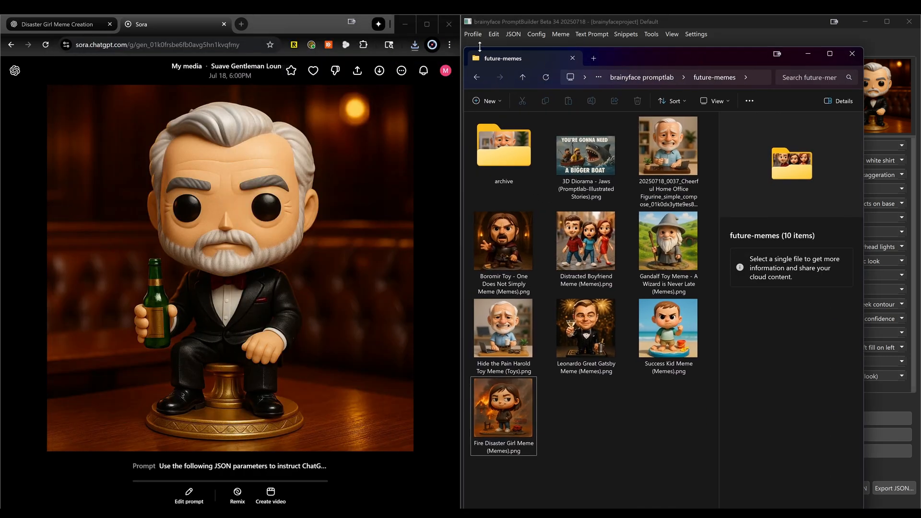
{"action": "left_click", "coordinate": [414, 44]}
{"action": "left_click_drag", "start_coordinate": [292, 88], "coordinate": [608, 384]}
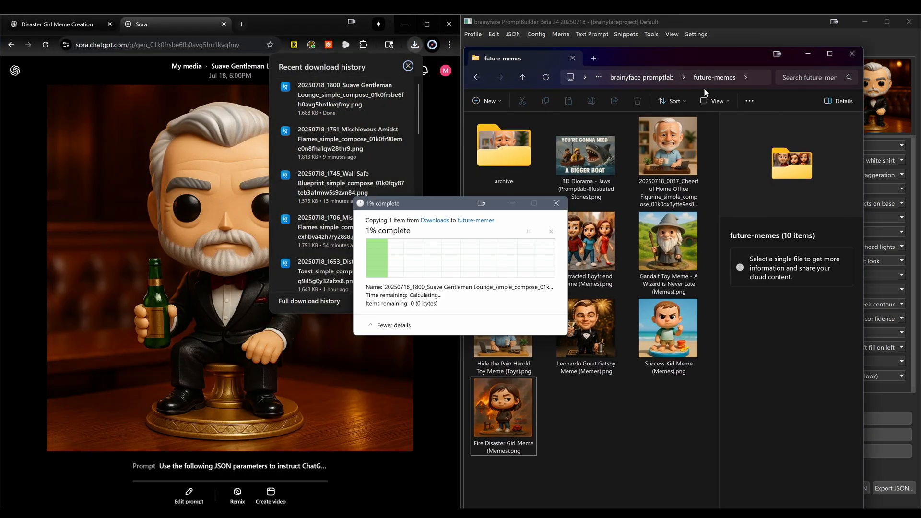
{"action": "left_click_drag", "start_coordinate": [735, 55], "coordinate": [311, 48]}
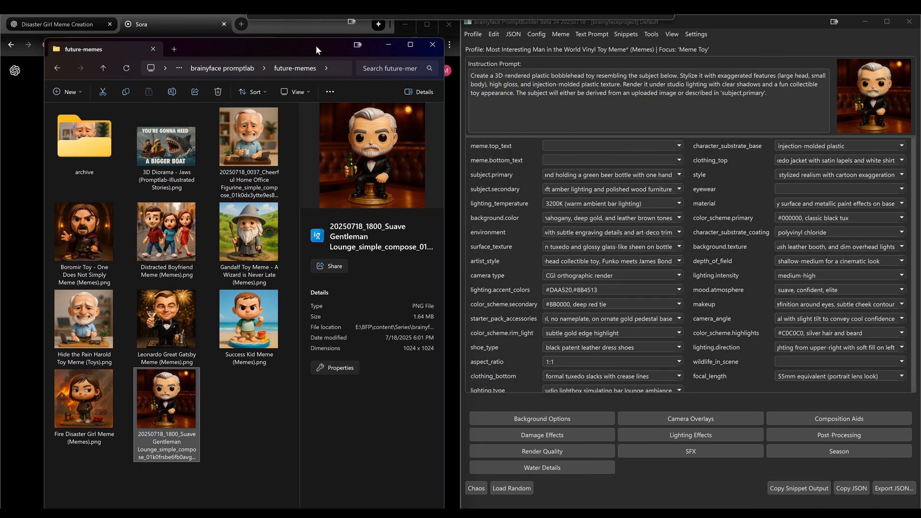
Copy the profile's name from PromptBuilder and rename the new image "Most Interesting Man in the World Vinyl Toy Meme (Memes).png"
{"action": "right_click", "coordinate": [655, 49]}
{"action": "left_click", "coordinate": [692, 57]}
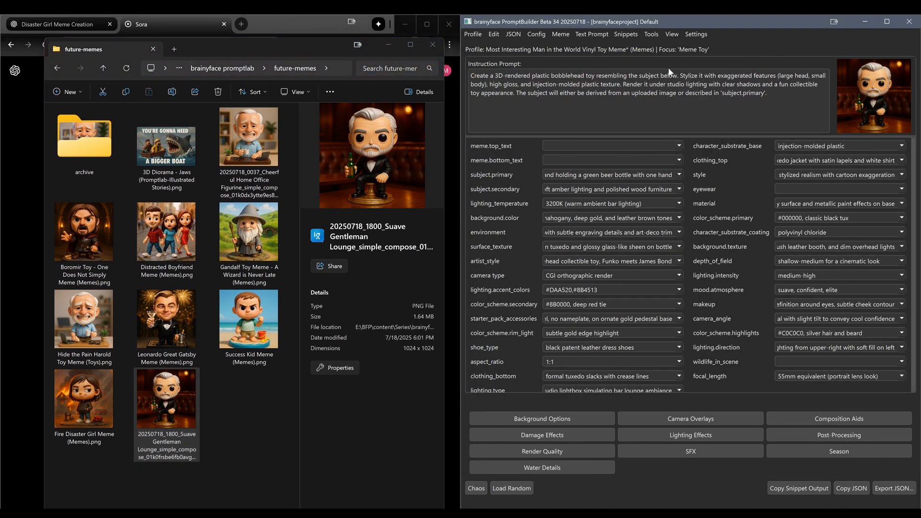
{"action": "left_click", "coordinate": [173, 383]}
{"action": "left_click", "coordinate": [173, 92]}
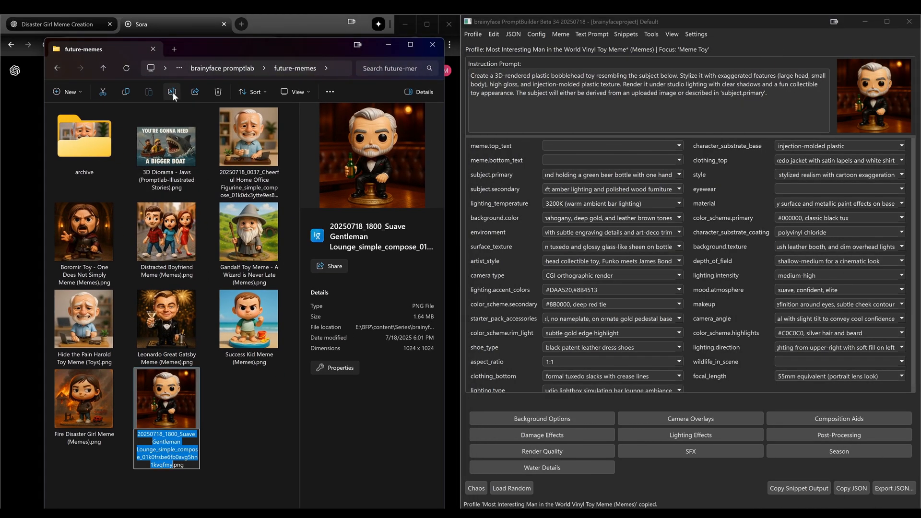
{"action": "type", "text": "Most Interesting Man in the World Vinyl Toy Meme (Memes)"}
{"action": "key", "text": "Return"}
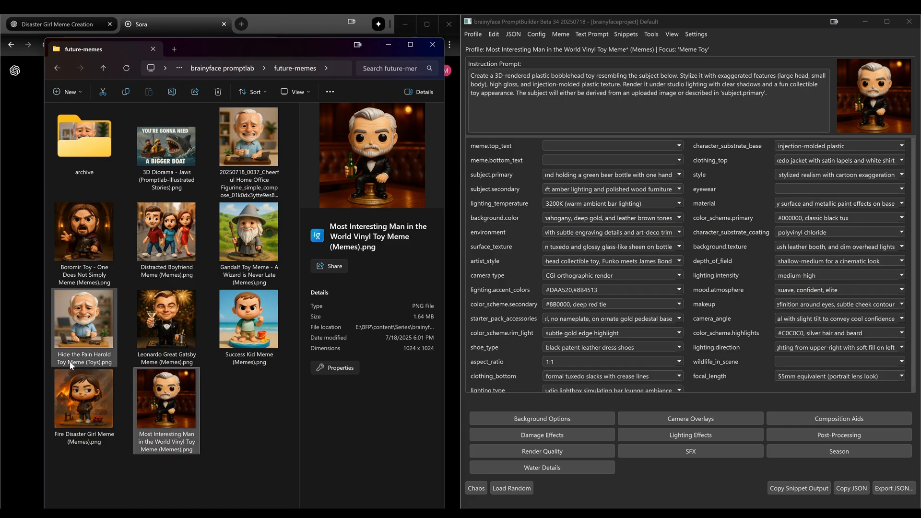
Deselect the renamed image and save the Most Interesting Man profile with its new thumbnail
{"action": "left_click", "coordinate": [229, 436]}
{"action": "key", "text": "F4"}
{"action": "left_click", "coordinate": [800, 48]}
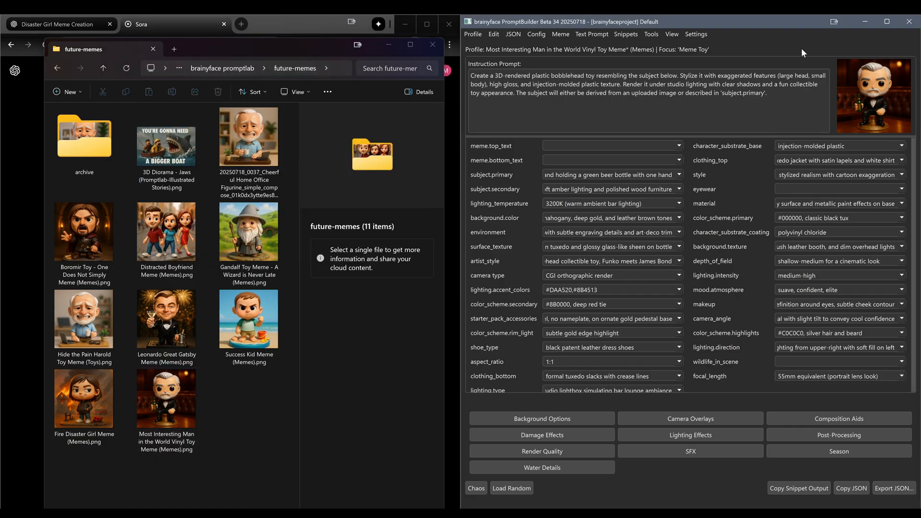
{"action": "key", "text": "ctrl+s"}
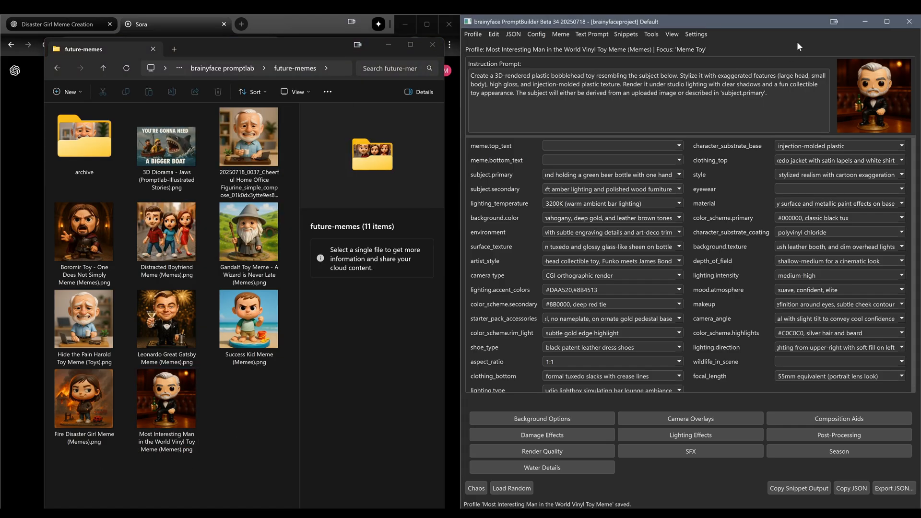
Open the Meme Editor and load the Most Interesting Man in the World Vinyl Toy Meme image from future-memes
{"action": "key", "text": "super+Left"}
{"action": "left_click", "coordinate": [272, 62]}
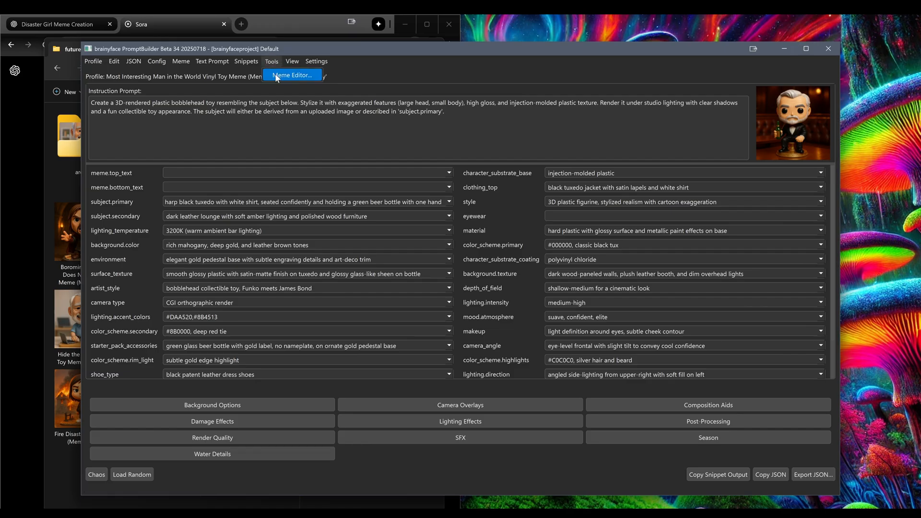
{"action": "left_click", "coordinate": [287, 75]}
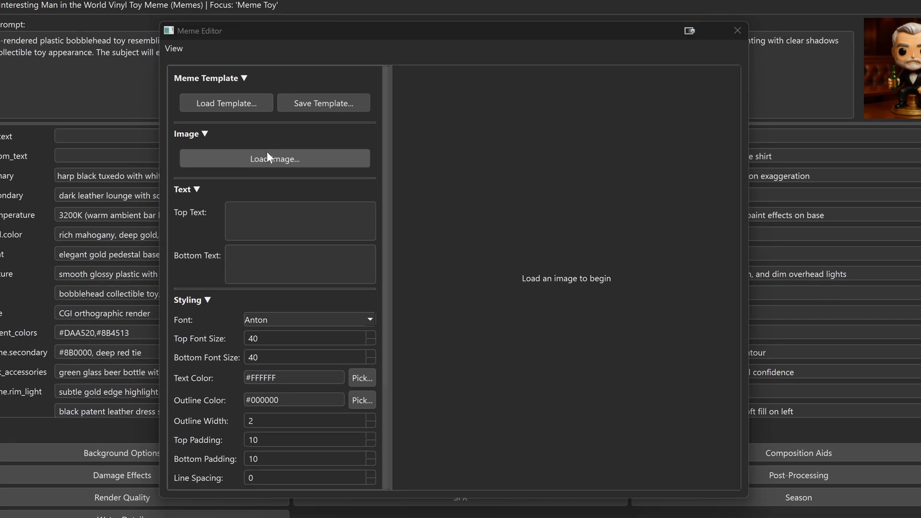
{"action": "left_click", "coordinate": [267, 153]}
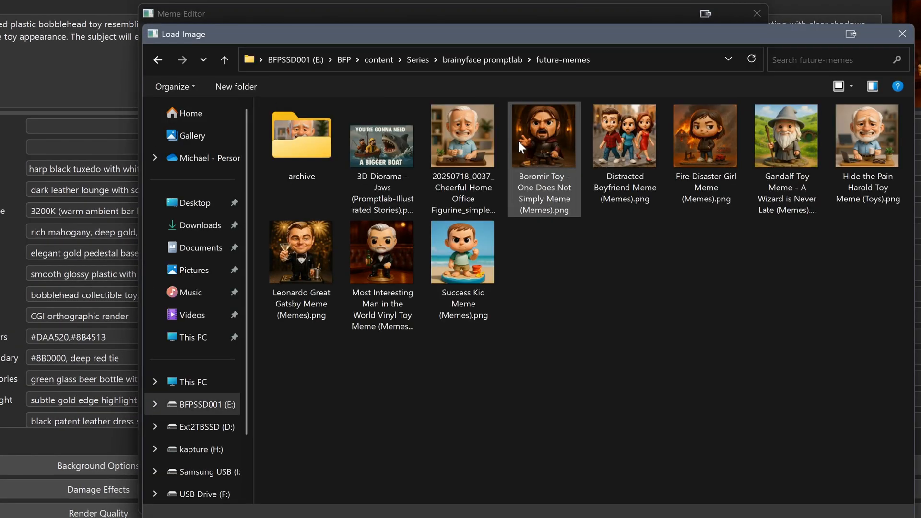
{"action": "double_click", "coordinate": [367, 241]}
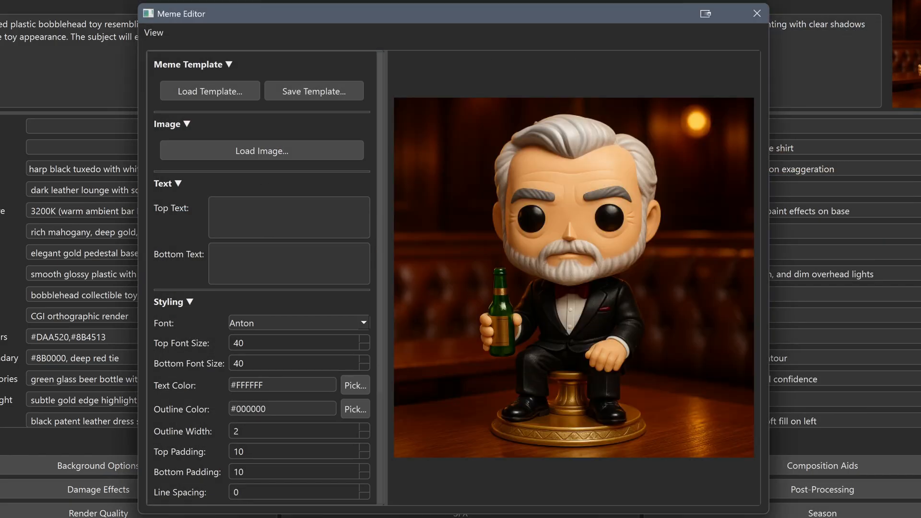
Set the meme's top text to "I DON'T ALWAYS USE CHATGPT"
{"action": "type", "text": "I DON'T ALWAY"}
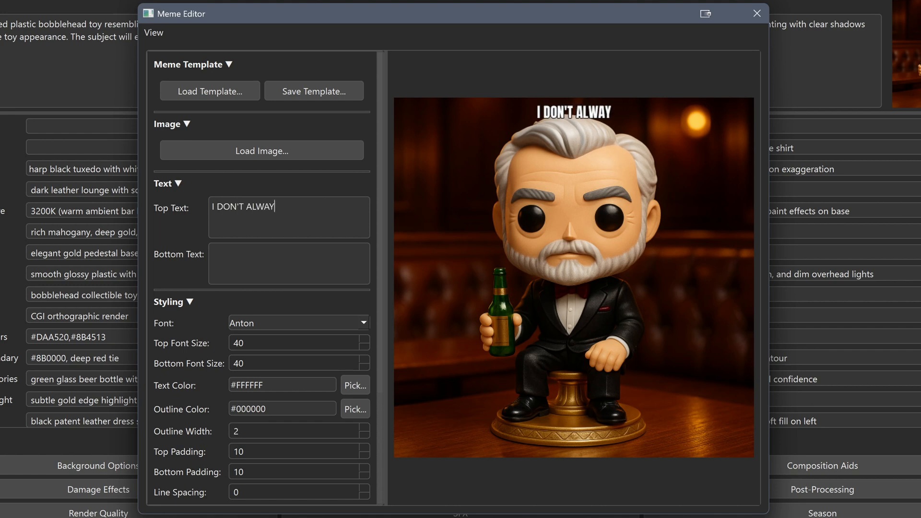
{"action": "type", "text": "S USE CHATGPT"}
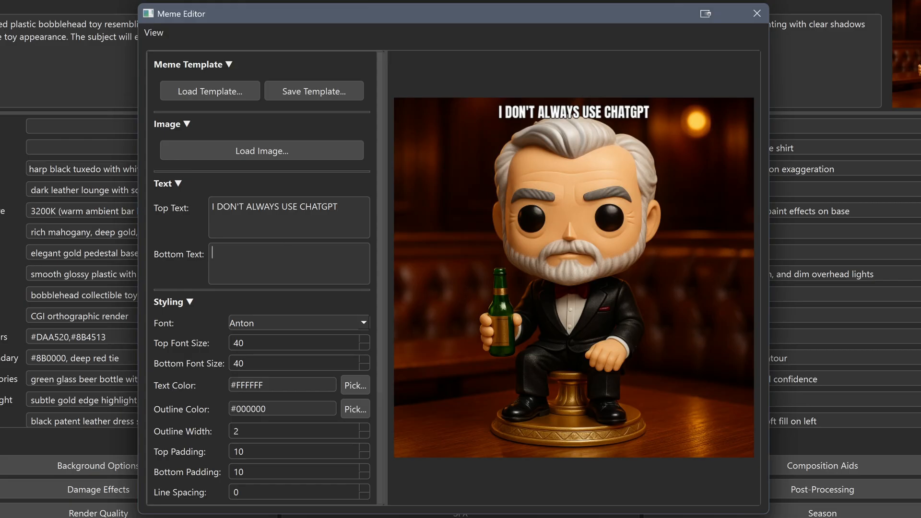
{"action": "type", "text": "BUT WHEN I DO"}
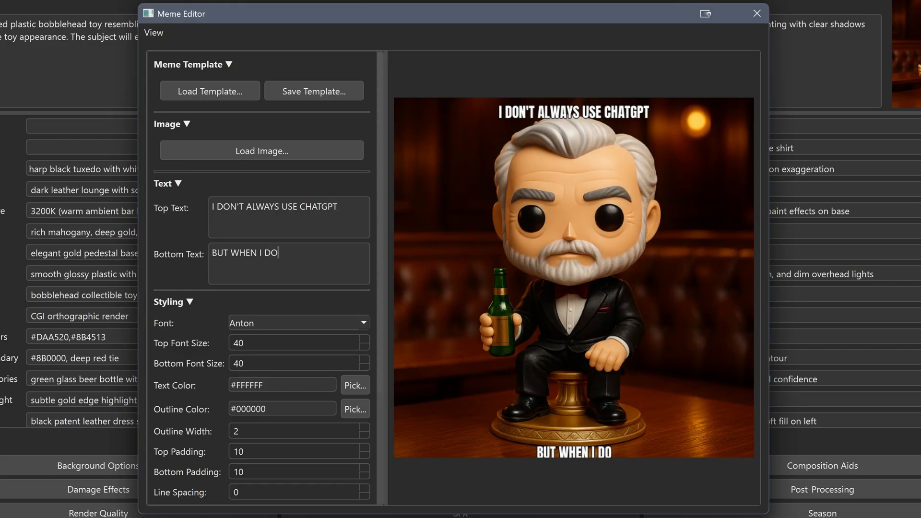
{"action": "type", "text": ", IT ASK"}
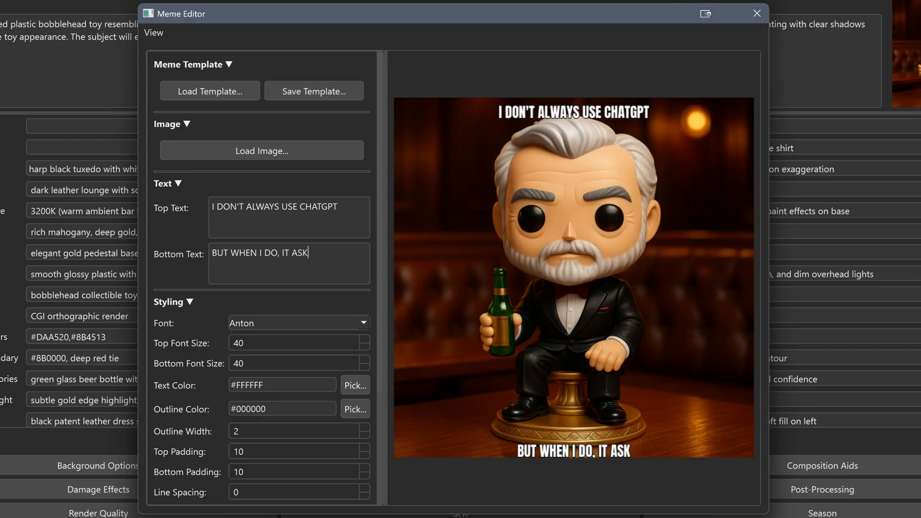
{"action": "type", "text": "S >"}
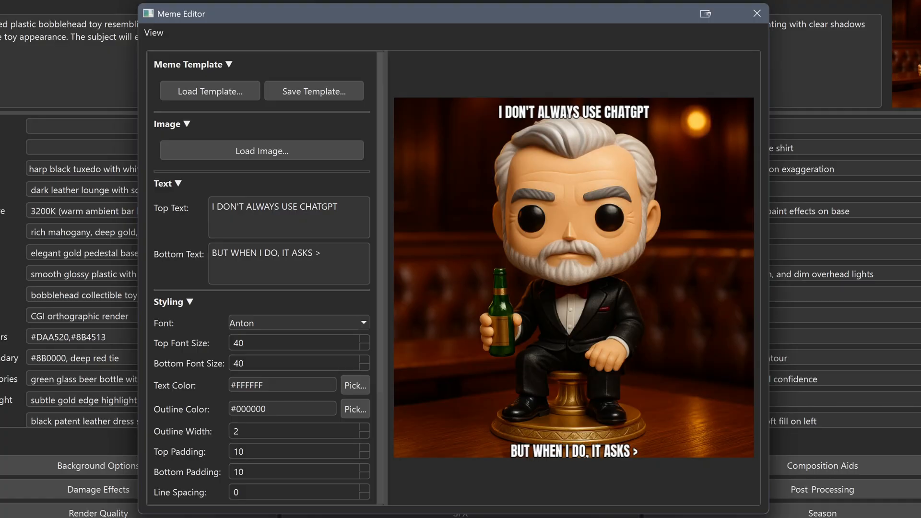
{"action": "type", "text": "ME< FOR HELP"}
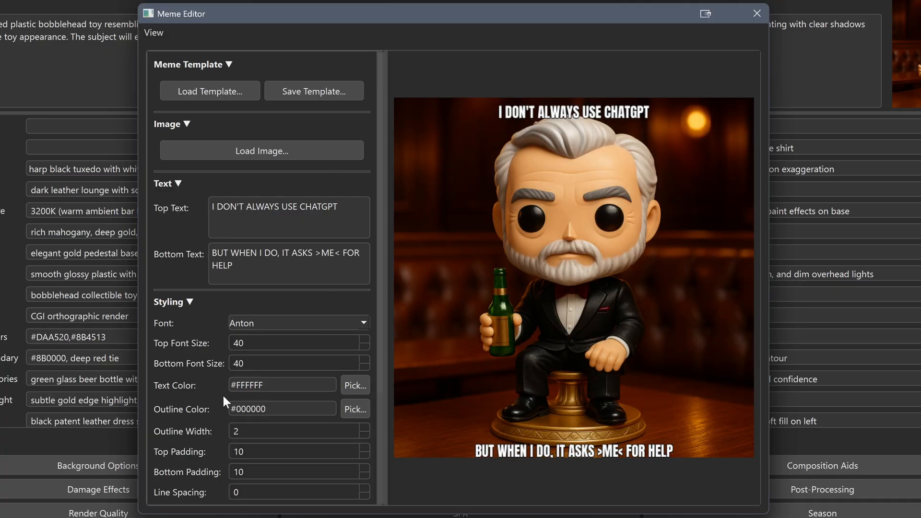
Set the top font size to 89 and the bottom font size to 68, with automatic word wrap disabled
{"action": "left_click", "coordinate": [194, 340]}
{"action": "left_click", "coordinate": [200, 363]}
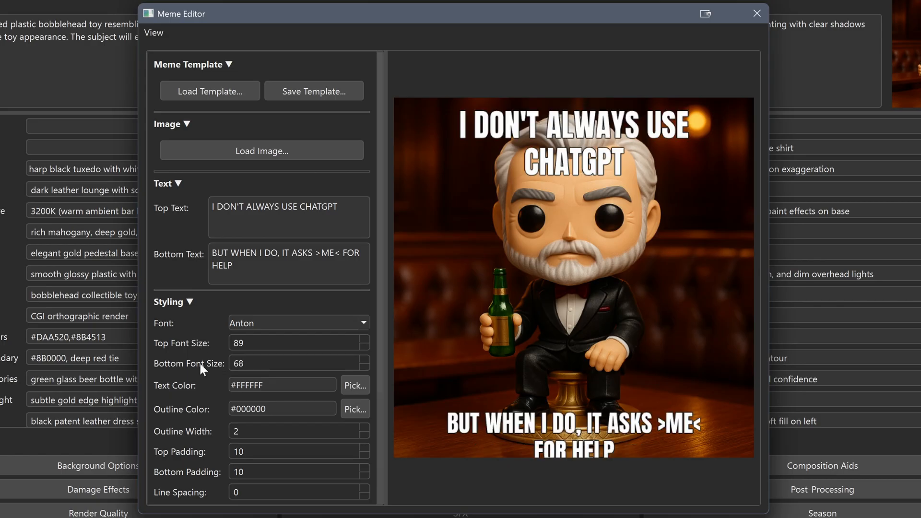
{"action": "scroll", "coordinate": [197, 393], "scroll_direction": "down", "scroll_amount": 3}
{"action": "left_click", "coordinate": [252, 426]}
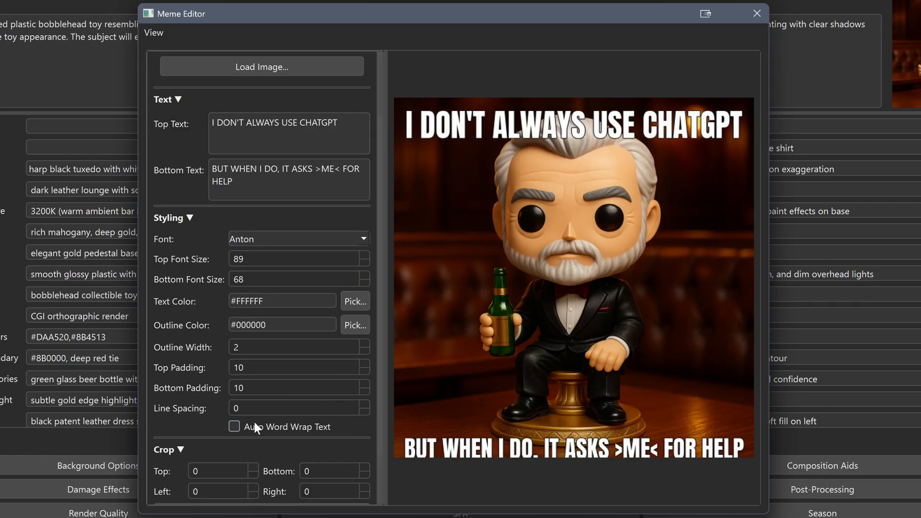
Set the meme text's bottom padding to 54 and top padding to 17
{"action": "left_click", "coordinate": [186, 388]}
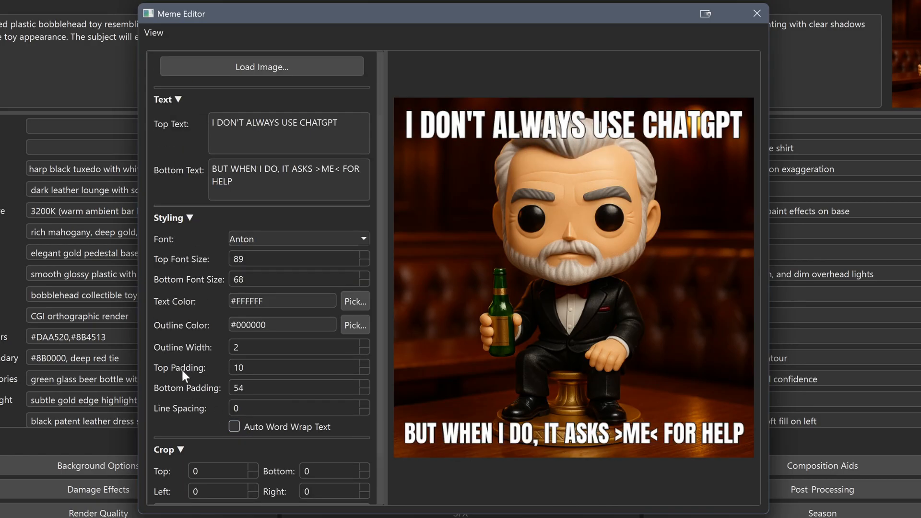
{"action": "left_click", "coordinate": [182, 368]}
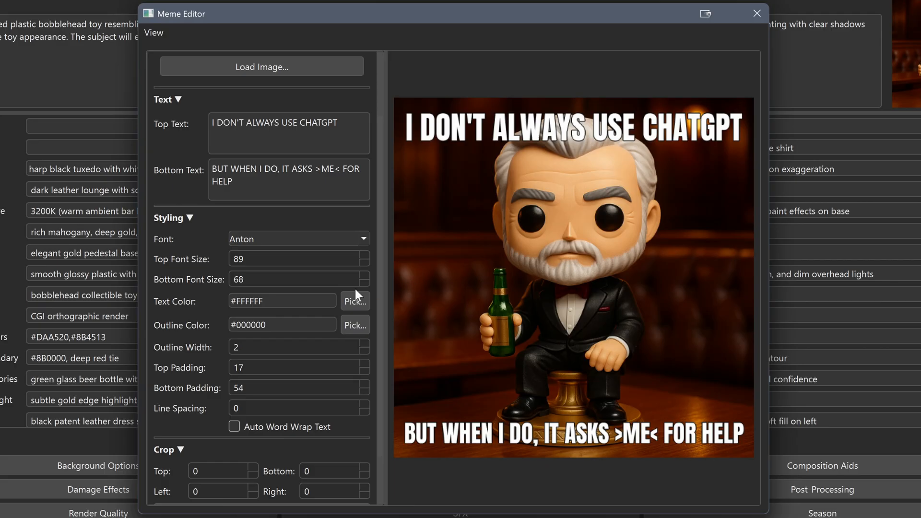
Start saving the captioned meme image and choose E:\BFP\test\images as the destination folder
{"action": "scroll", "coordinate": [381, 217], "scroll_direction": "down", "scroll_amount": 2}
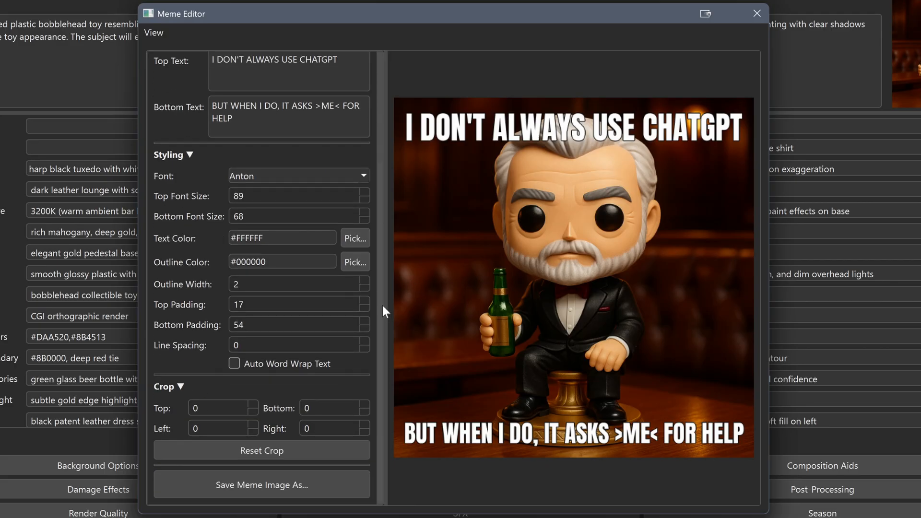
{"action": "left_click", "coordinate": [254, 485]}
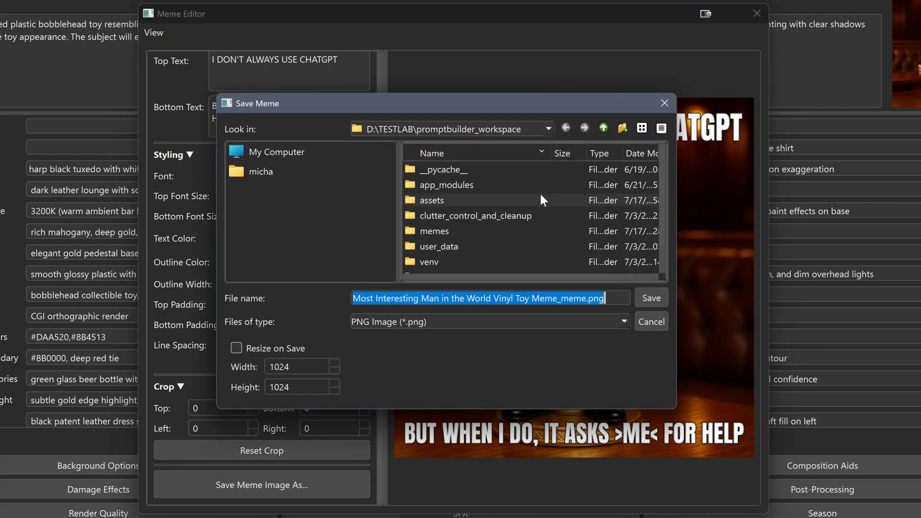
{"action": "left_click", "coordinate": [301, 152]}
{"action": "double_click", "coordinate": [451, 200]}
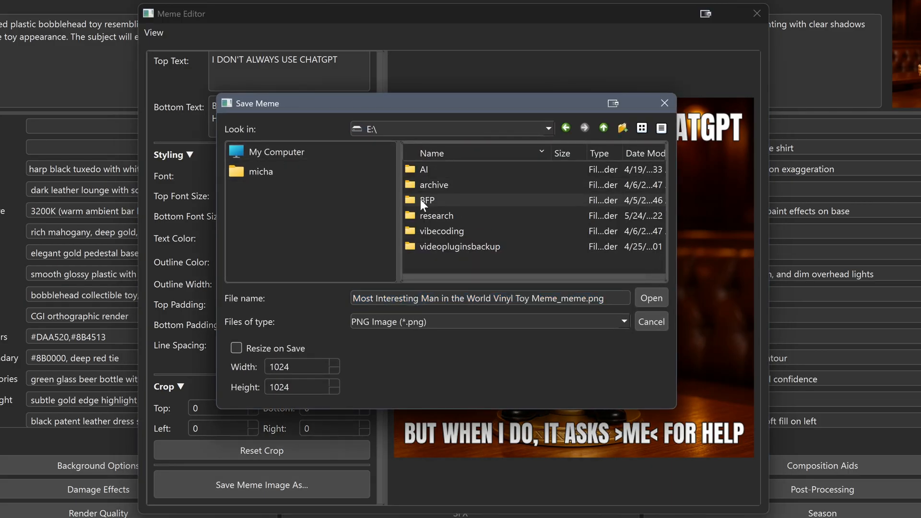
{"action": "double_click", "coordinate": [422, 200]}
{"action": "double_click", "coordinate": [450, 200]}
{"action": "double_click", "coordinate": [440, 198]}
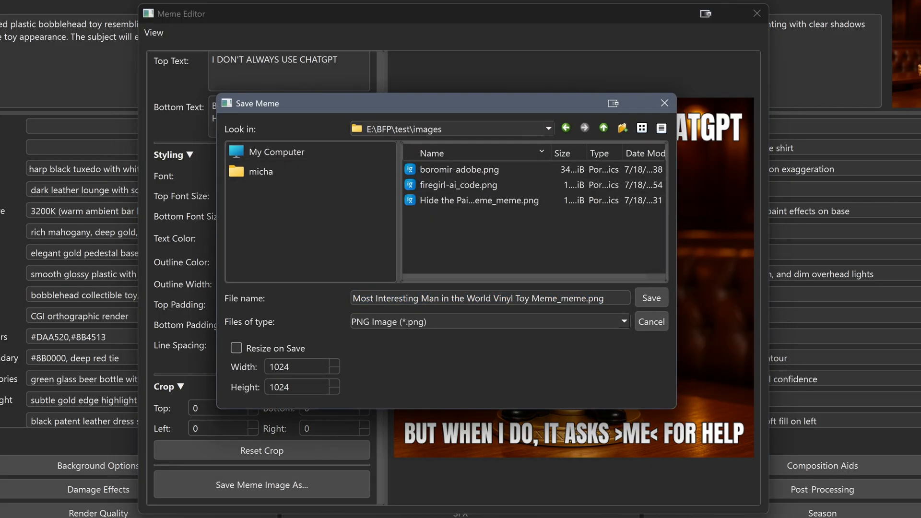
Name the meme file most-interesting-man-chatgpt and save it as a PNG image
{"action": "left_click_drag", "start_coordinate": [608, 298], "coordinate": [337, 286]}
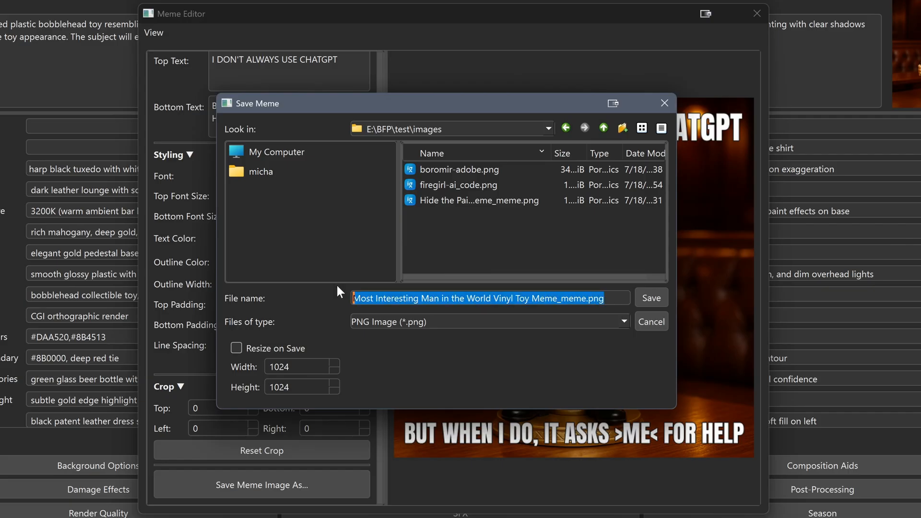
{"action": "type", "text": "most-interesting-m"}
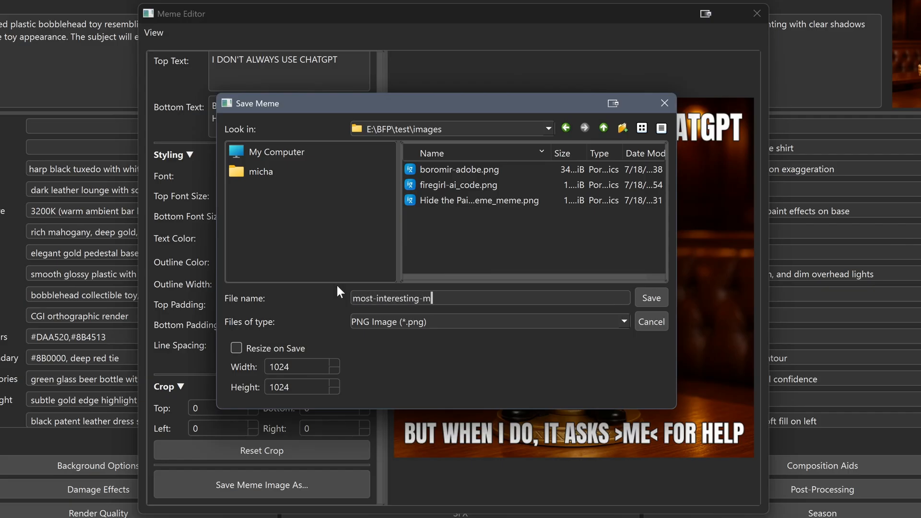
{"action": "type", "text": "an-chatgpt.p"}
{"action": "key", "text": "Return"}
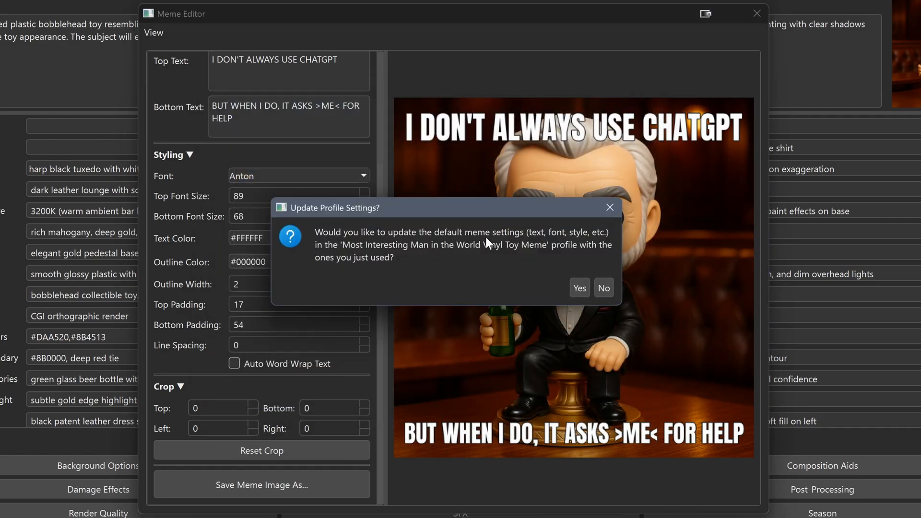
Accept updating the profile's default meme settings and linking the saved image in its Notes & Links, and close the Meme Editor
{"action": "left_click", "coordinate": [583, 290]}
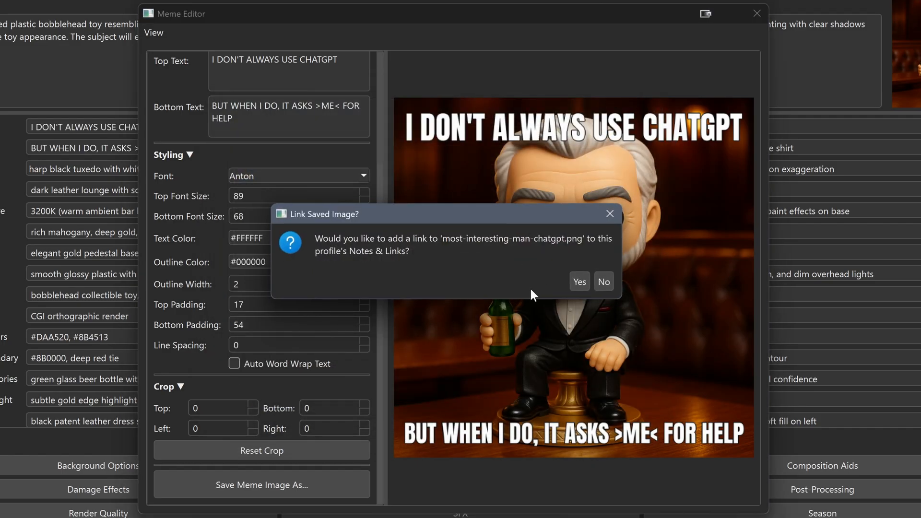
{"action": "left_click", "coordinate": [583, 280]}
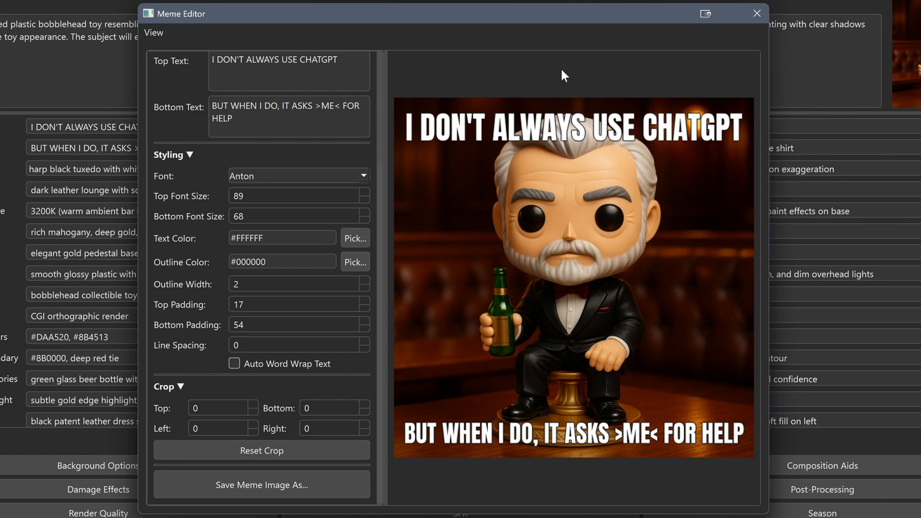
{"action": "left_click", "coordinate": [755, 14]}
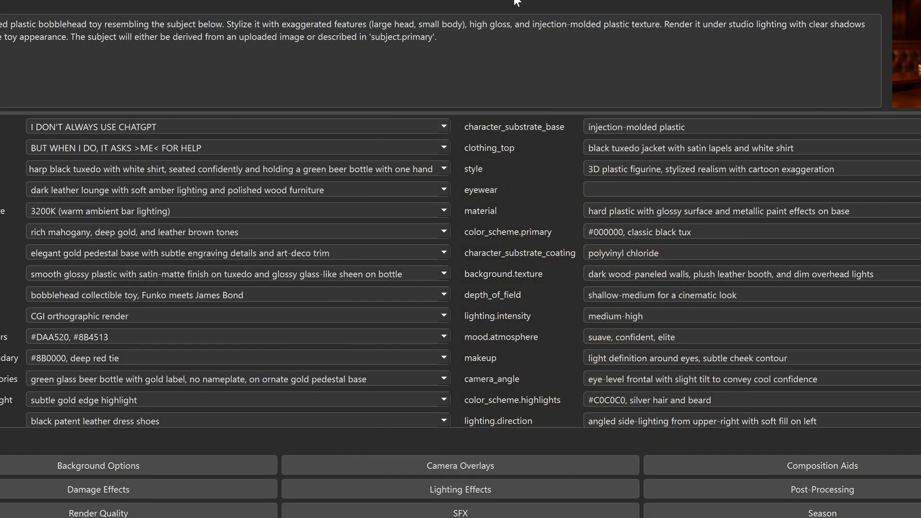